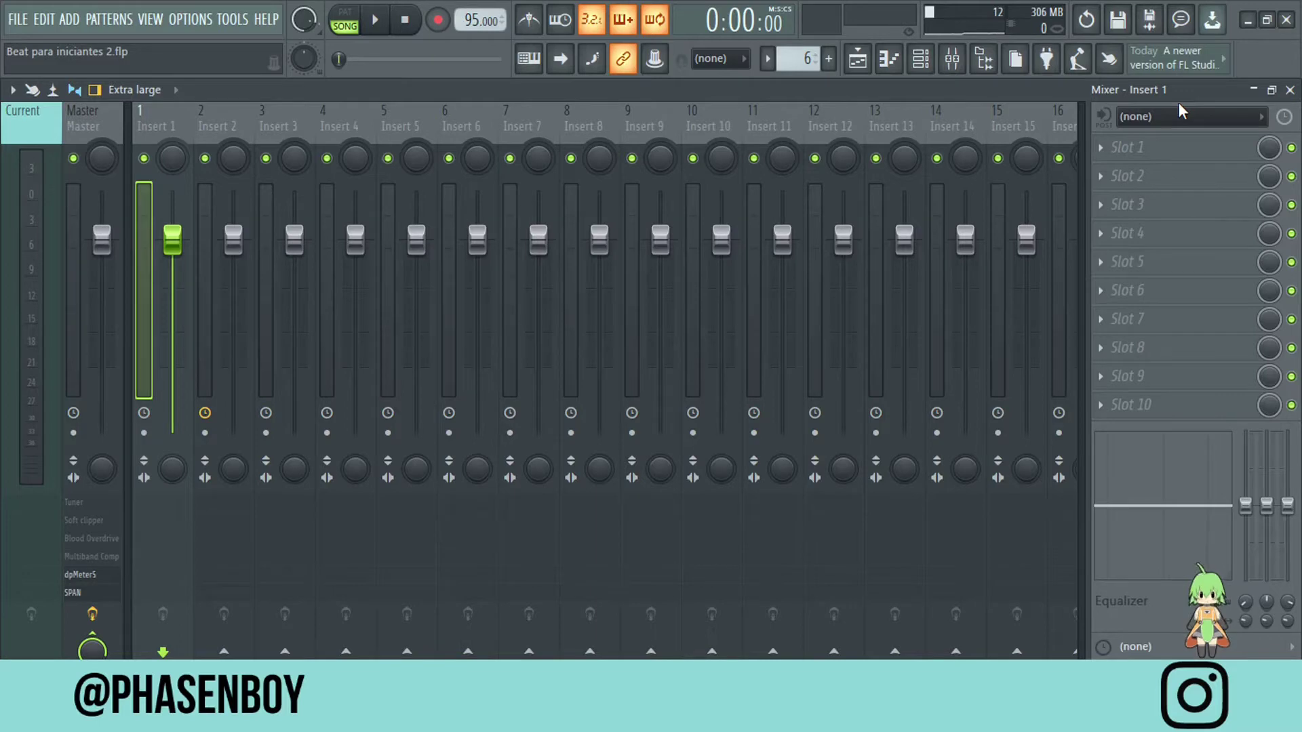
View the playlist arrangement, return to the mixer, and look through the insert tracks, ending on Insert 1.
click(960, 69)
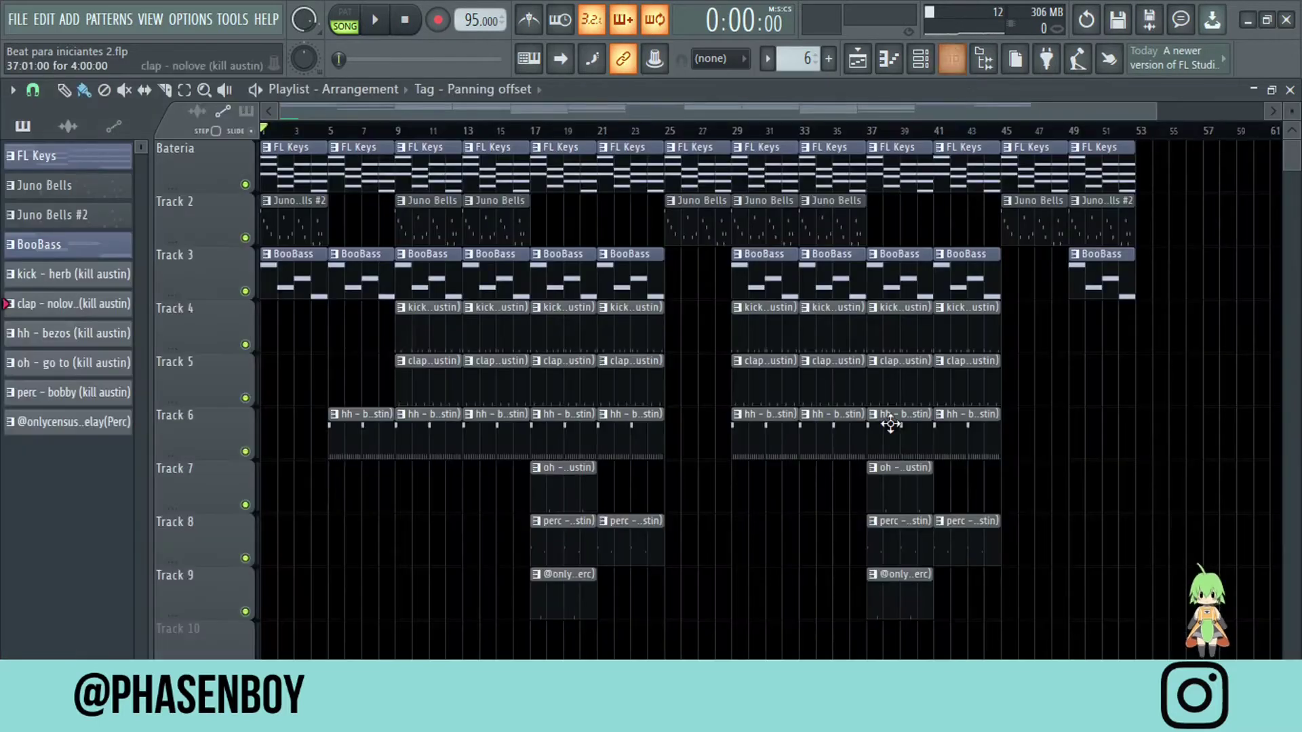
click(960, 69)
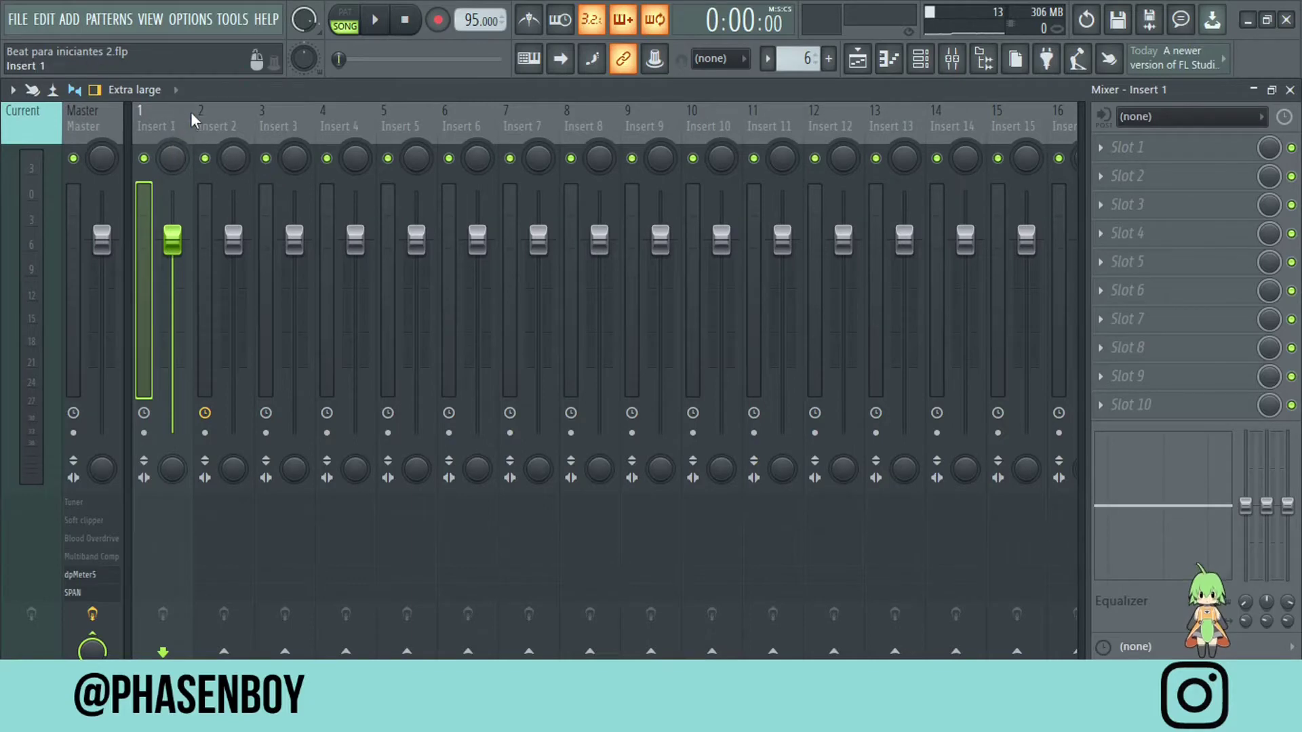
click(616, 124)
click(468, 128)
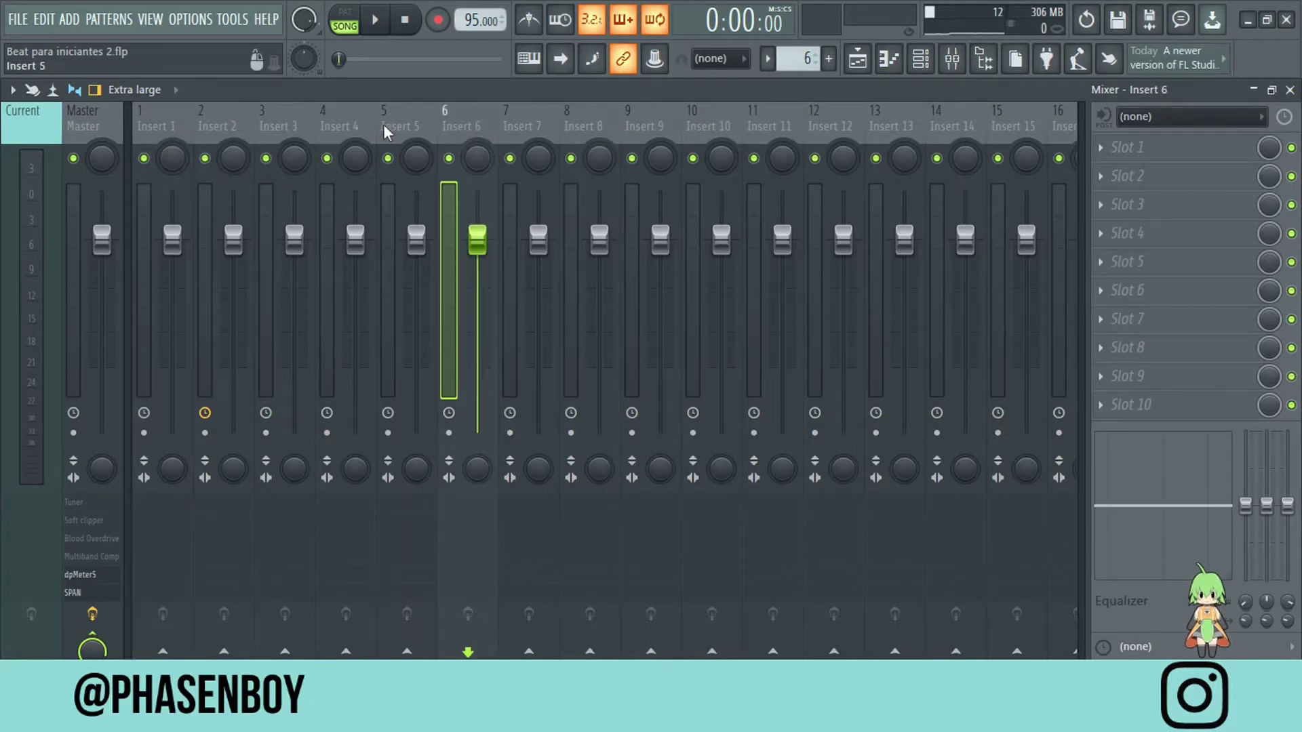
click(346, 129)
click(229, 132)
click(163, 120)
click(163, 116)
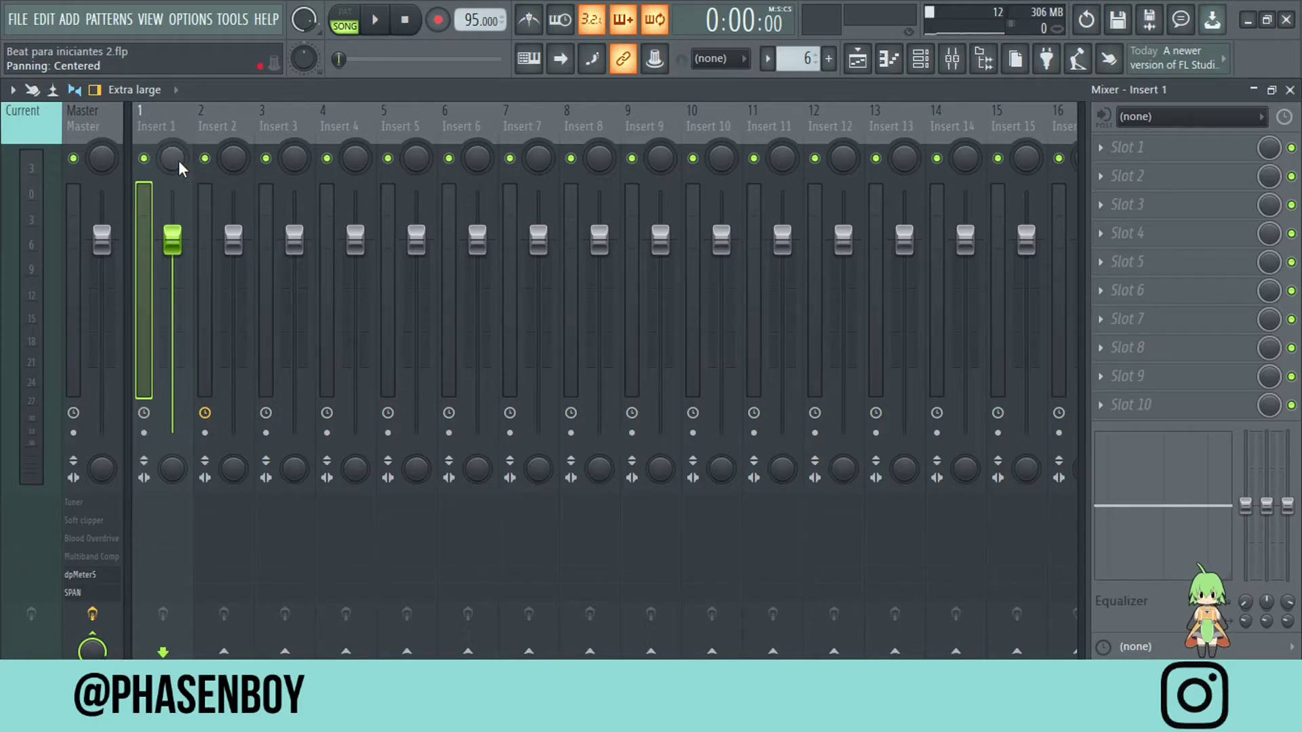
Try changing Insert 1's panning, and reset it to centre.
drag(176, 161, 176, 116)
right_click(174, 156)
click(233, 159)
Solo and unsolo Insert 1, and toggle its mute on and off.
right_click(144, 159)
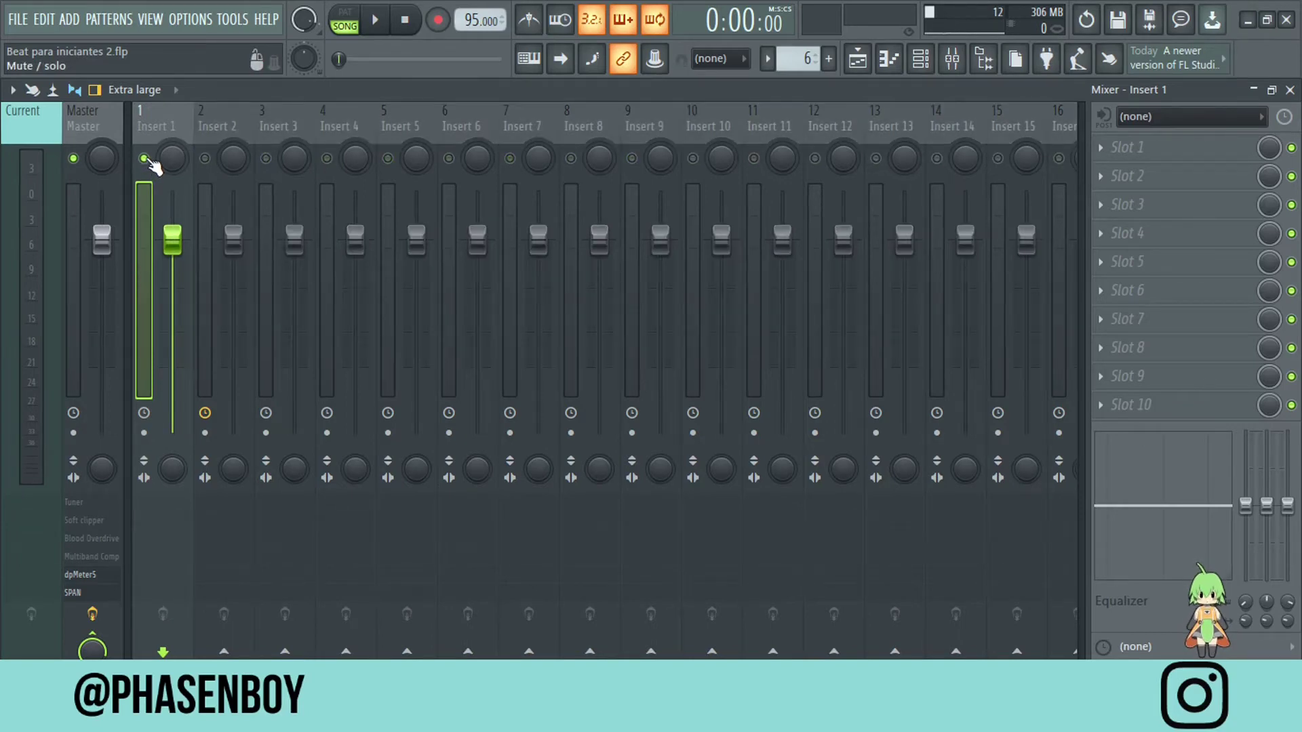
right_click(143, 159)
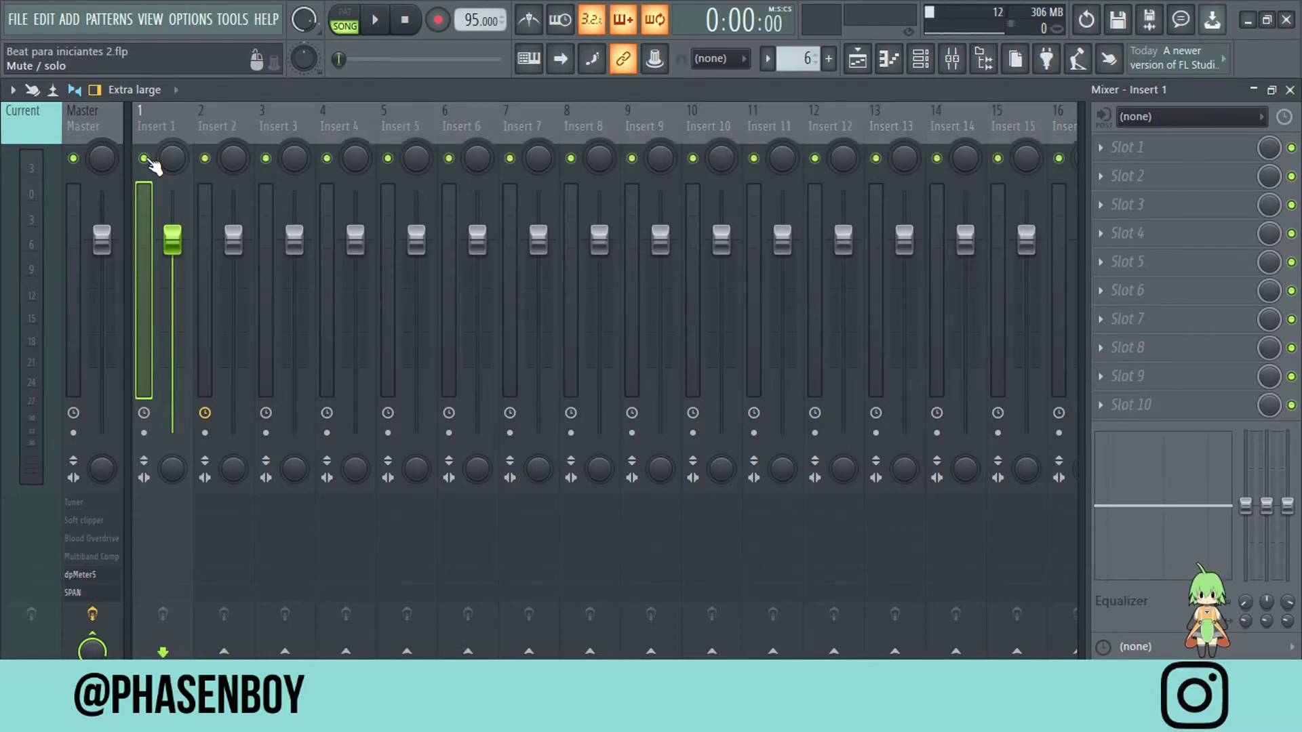
click(144, 158)
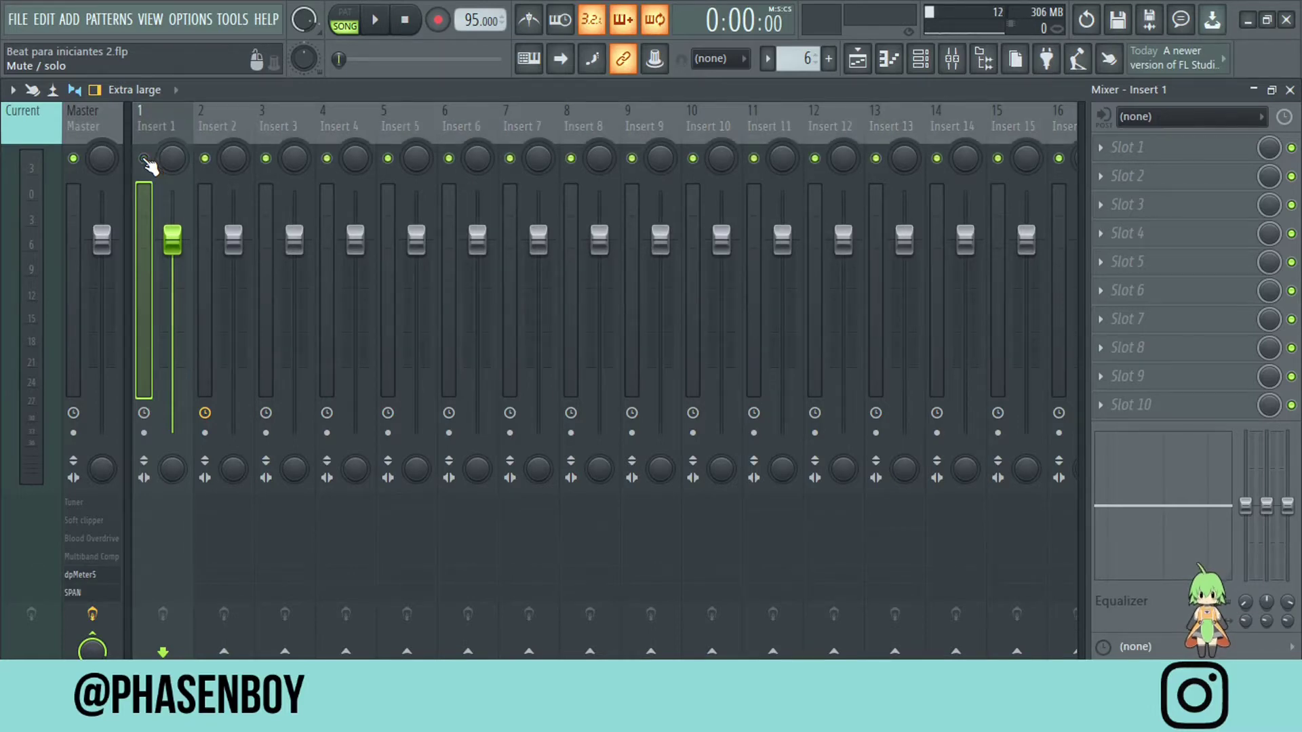
click(143, 159)
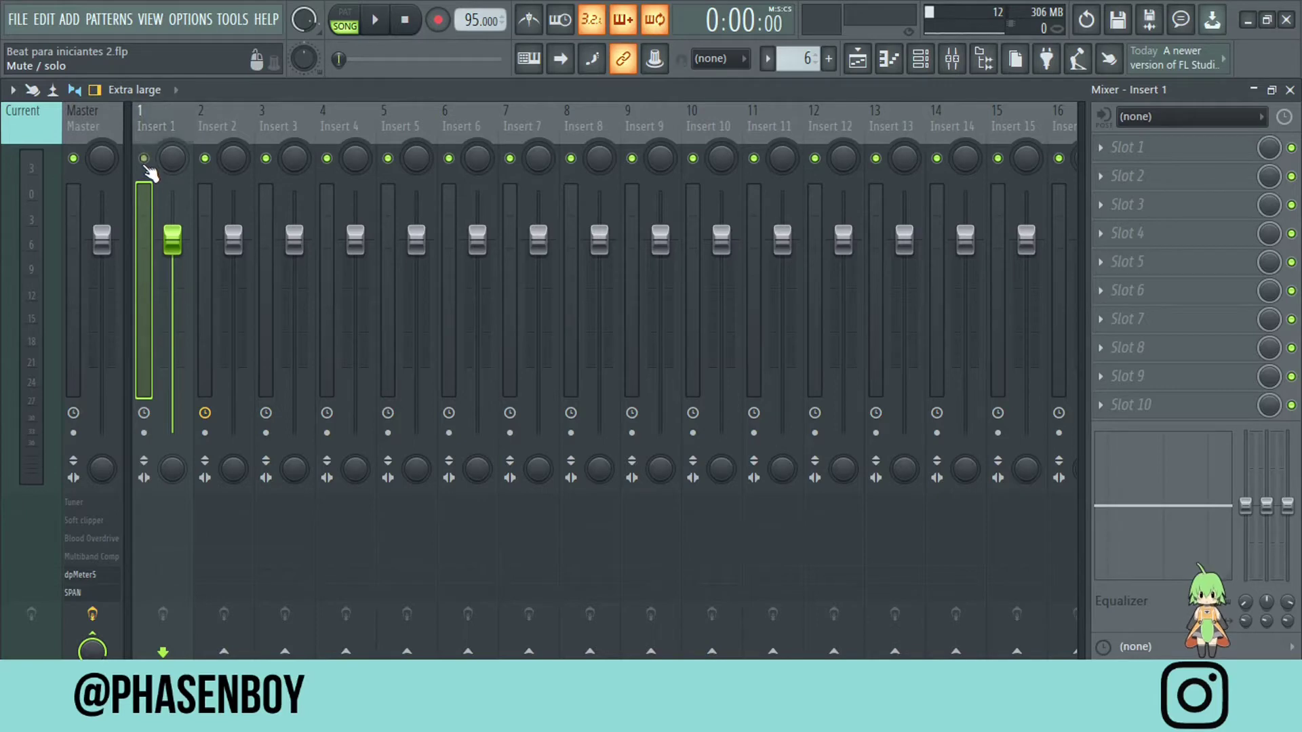
Lower Insert 1's volume to about -3.9 dB and reset the fader to its default.
mouse_move(181, 260)
mouse_down()
mouse_move(180, 383)
mouse_move(180, 248)
mouse_move(181, 334)
mouse_move(180, 278)
mouse_up()
right_click(178, 275)
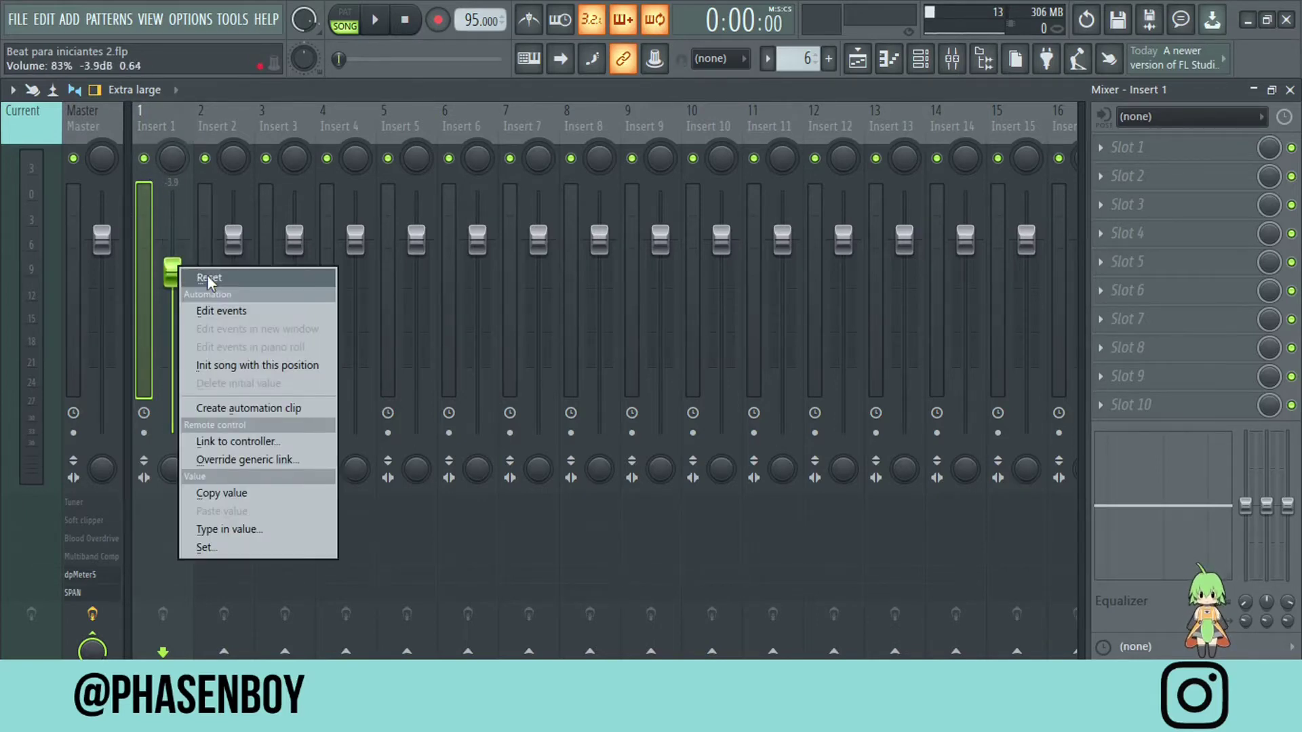
click(210, 278)
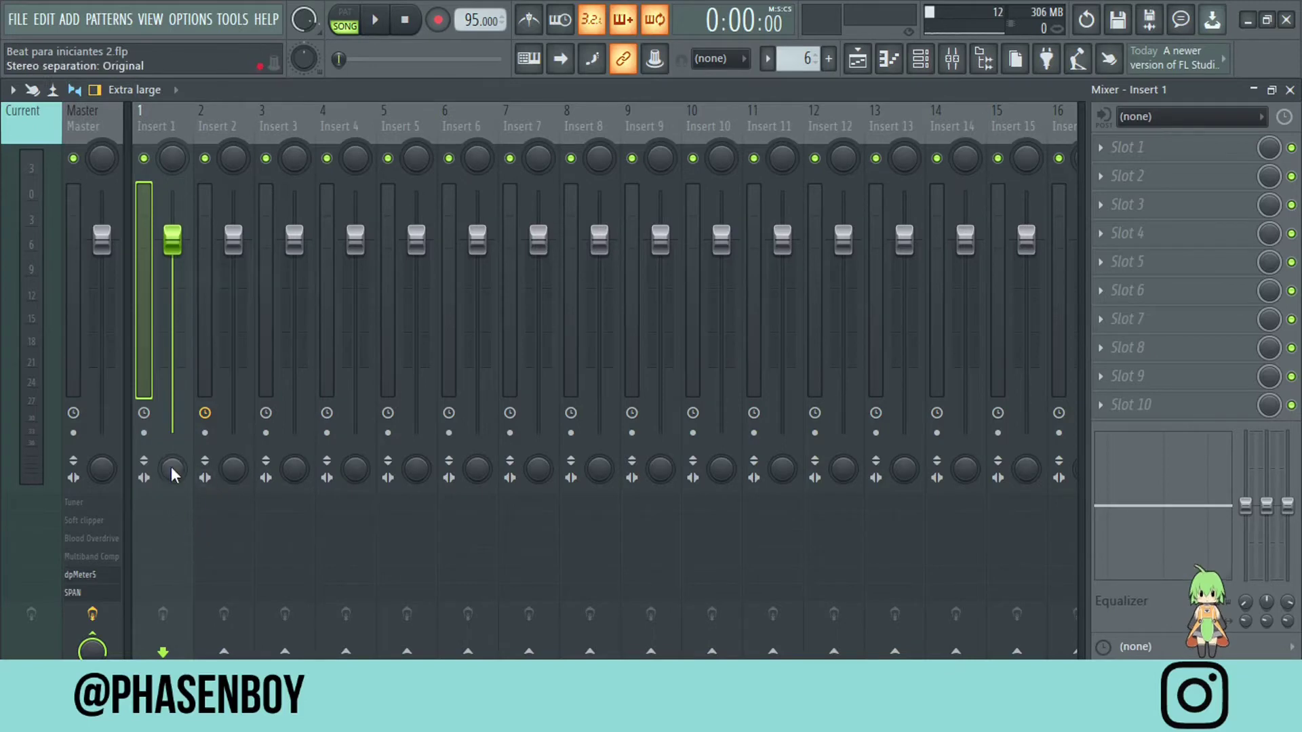
Set Insert 1's stereo separation to 100% merged, and reset it to the original.
mouse_move(171, 467)
mouse_down()
mouse_move(171, 502)
mouse_move(175, 474)
mouse_up()
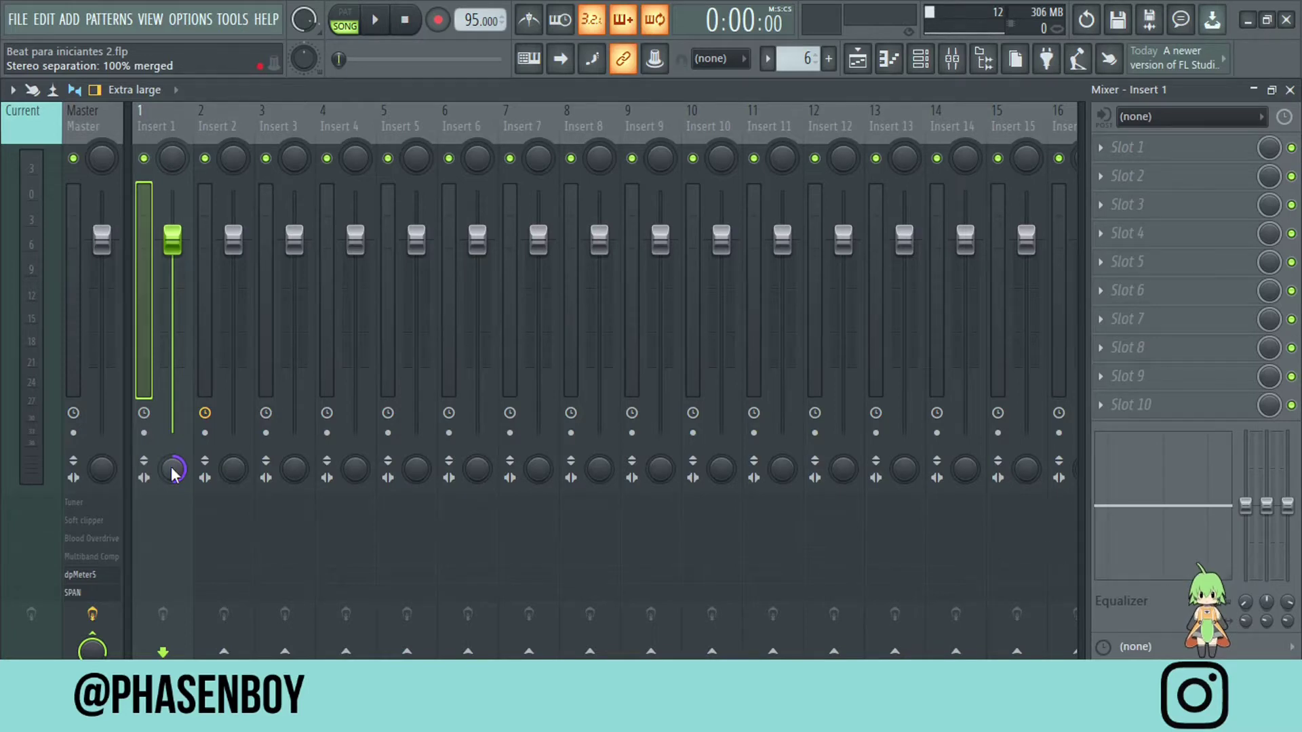
right_click(173, 470)
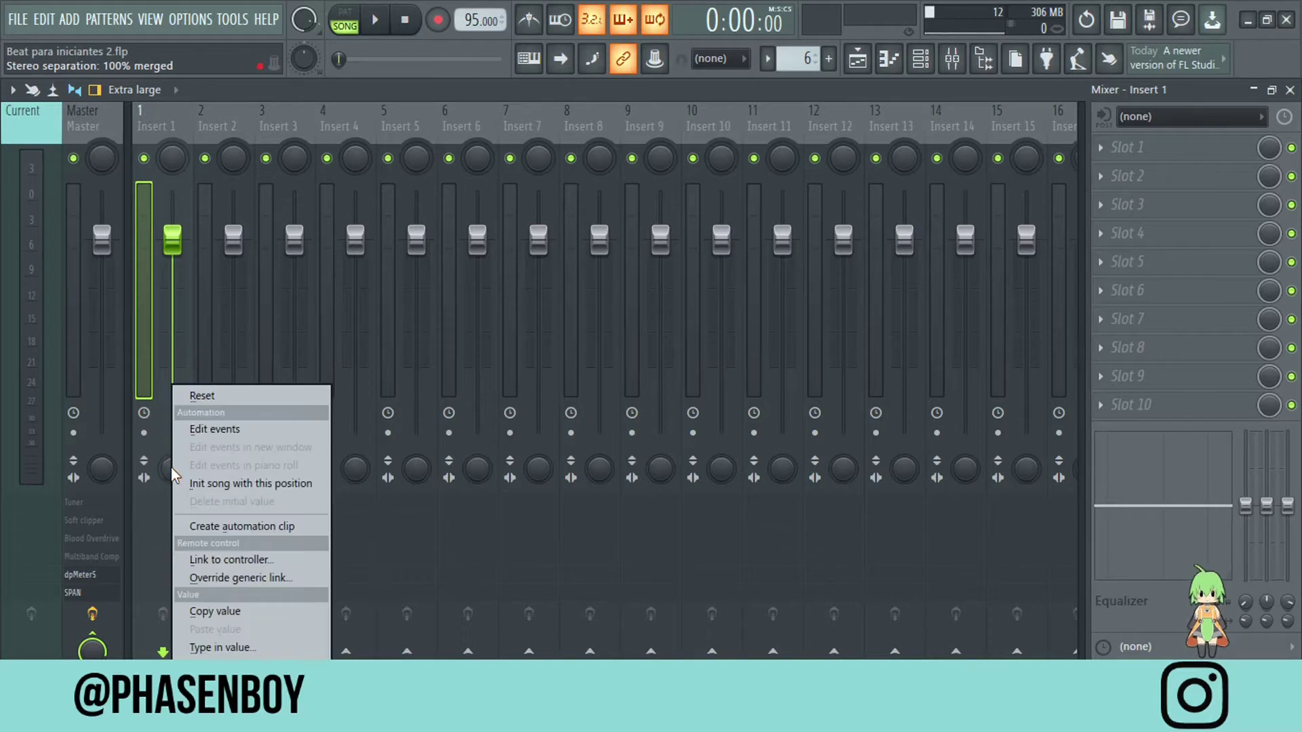
click(205, 388)
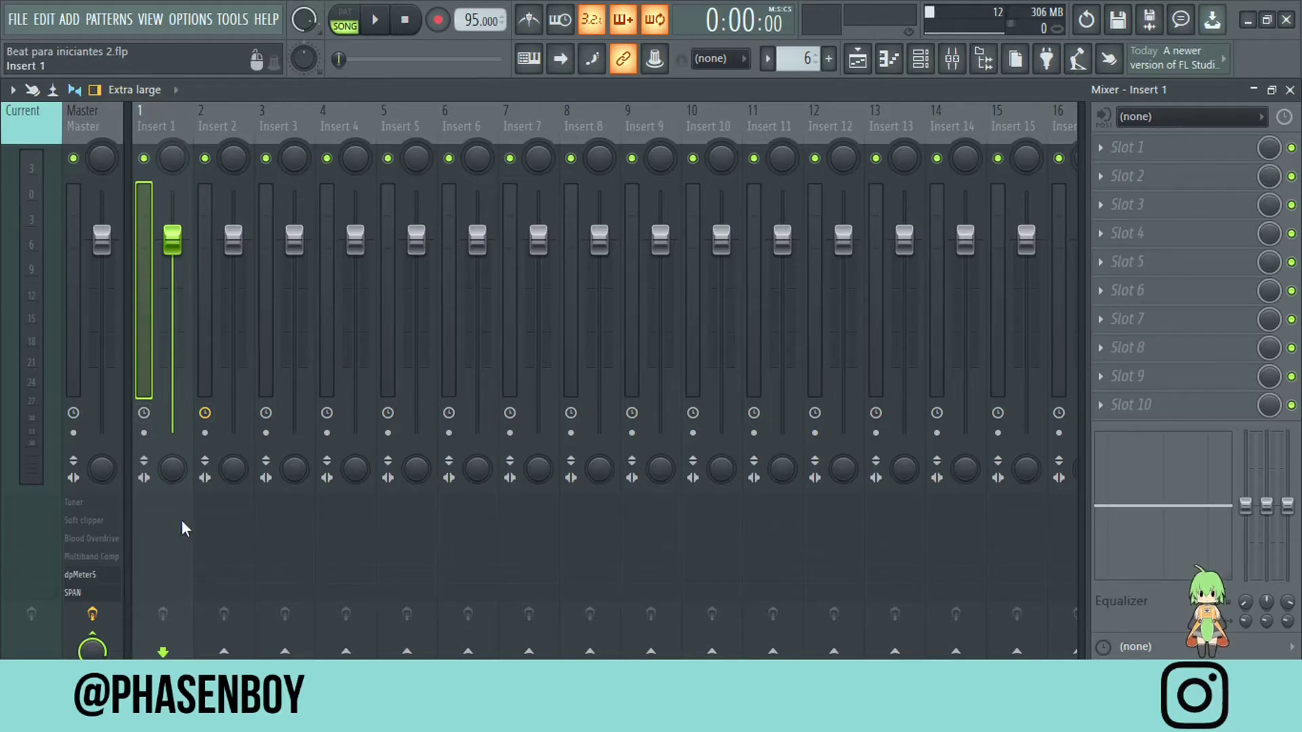
Browse the first insert tracks up to Insert 5, and view the effects loaded on the Master track.
click(214, 129)
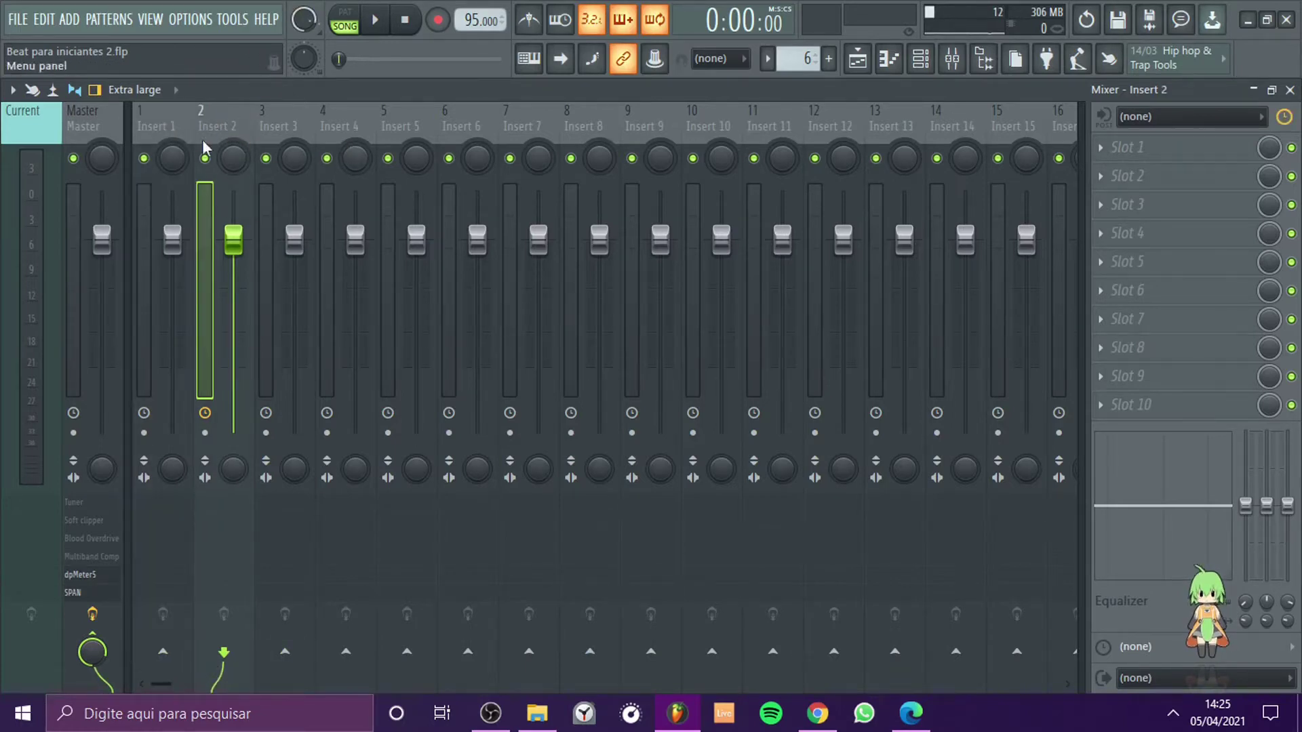
click(169, 131)
mouse_move(151, 685)
mouse_down()
mouse_move(1081, 657)
mouse_move(136, 666)
mouse_up()
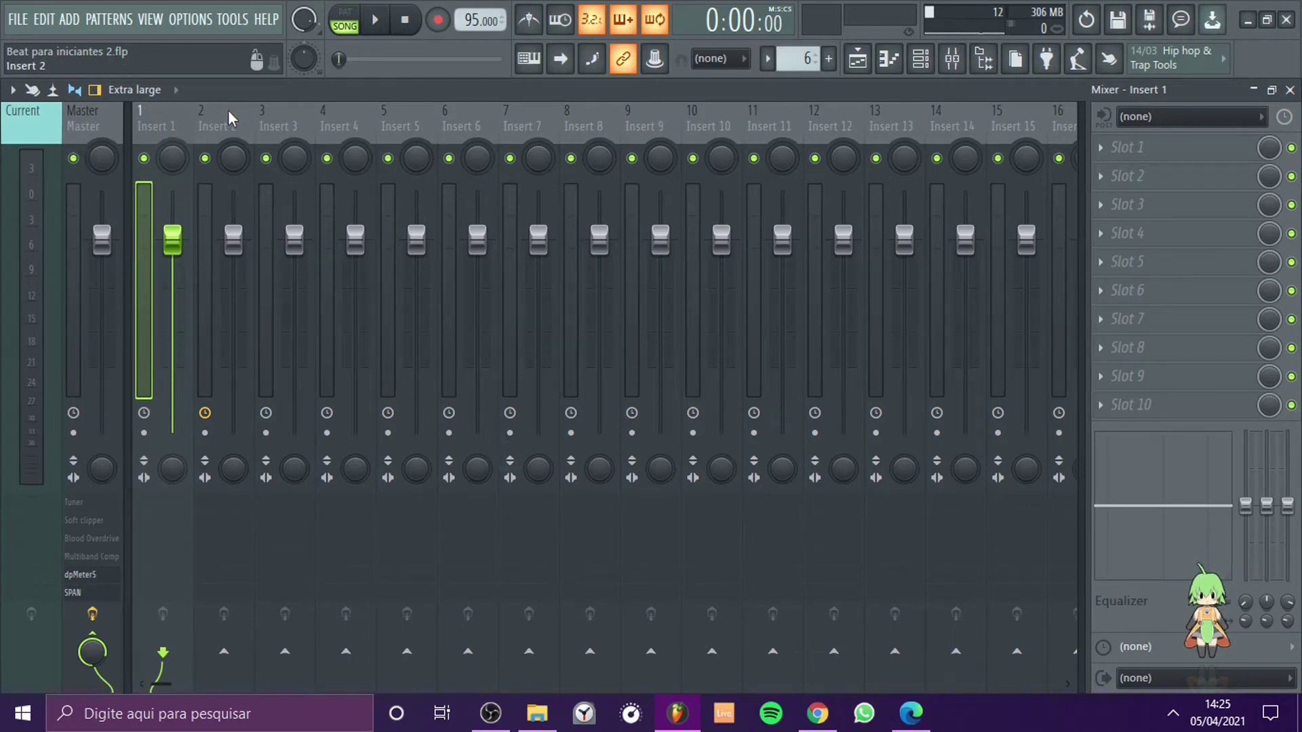
key(Right)
key(Right)
key(Right)
key(Right)
key(Right)
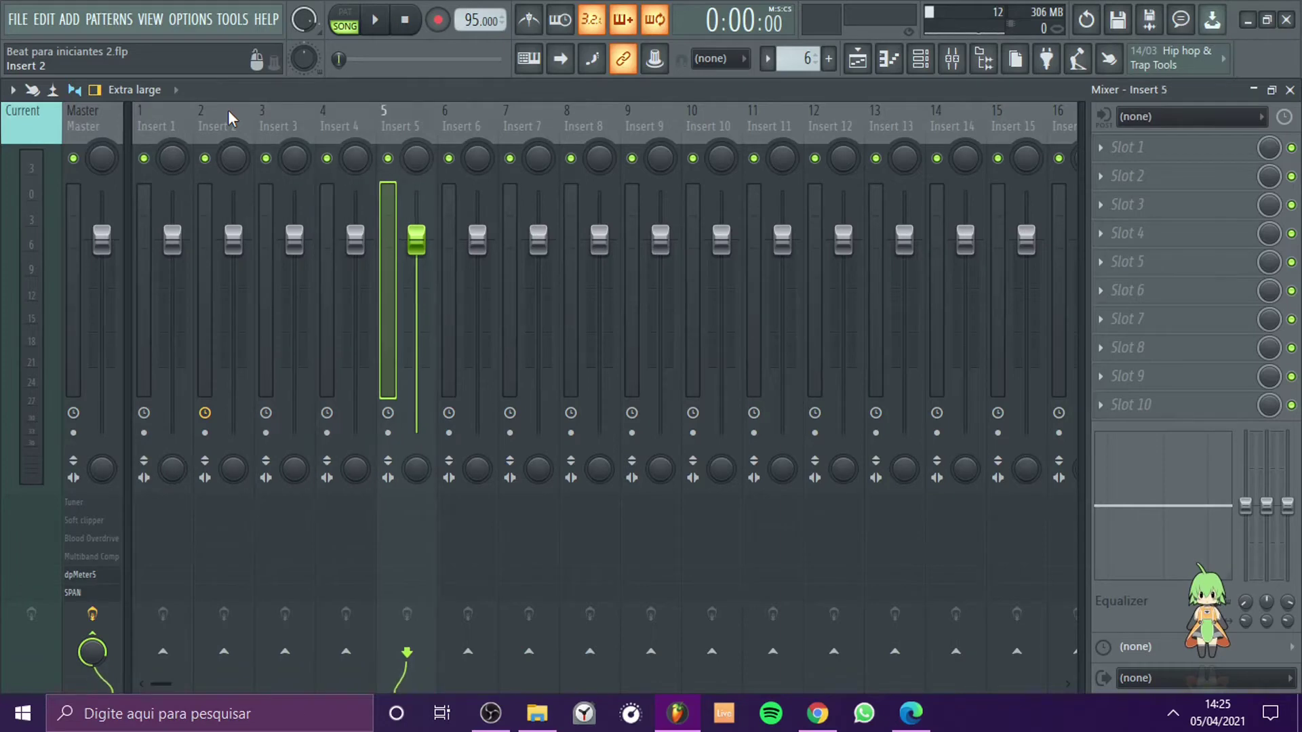
key(Left)
key(Left)
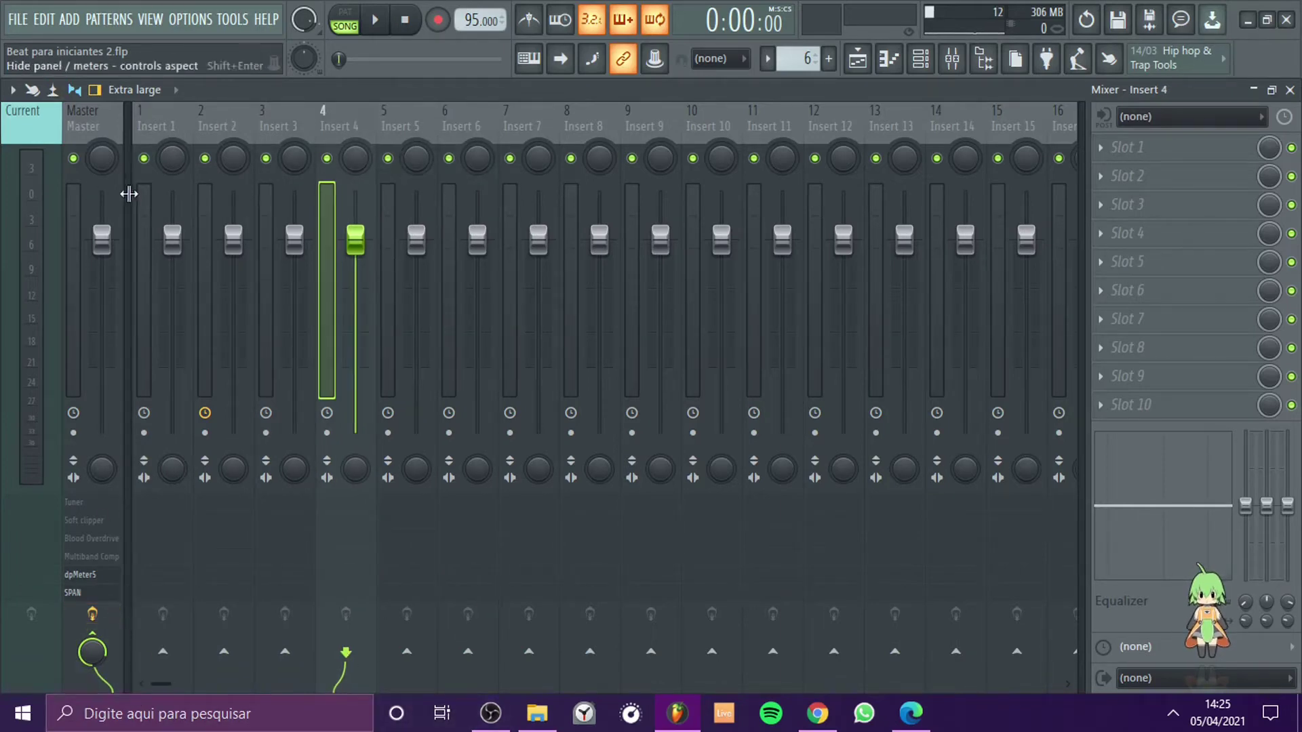
click(79, 131)
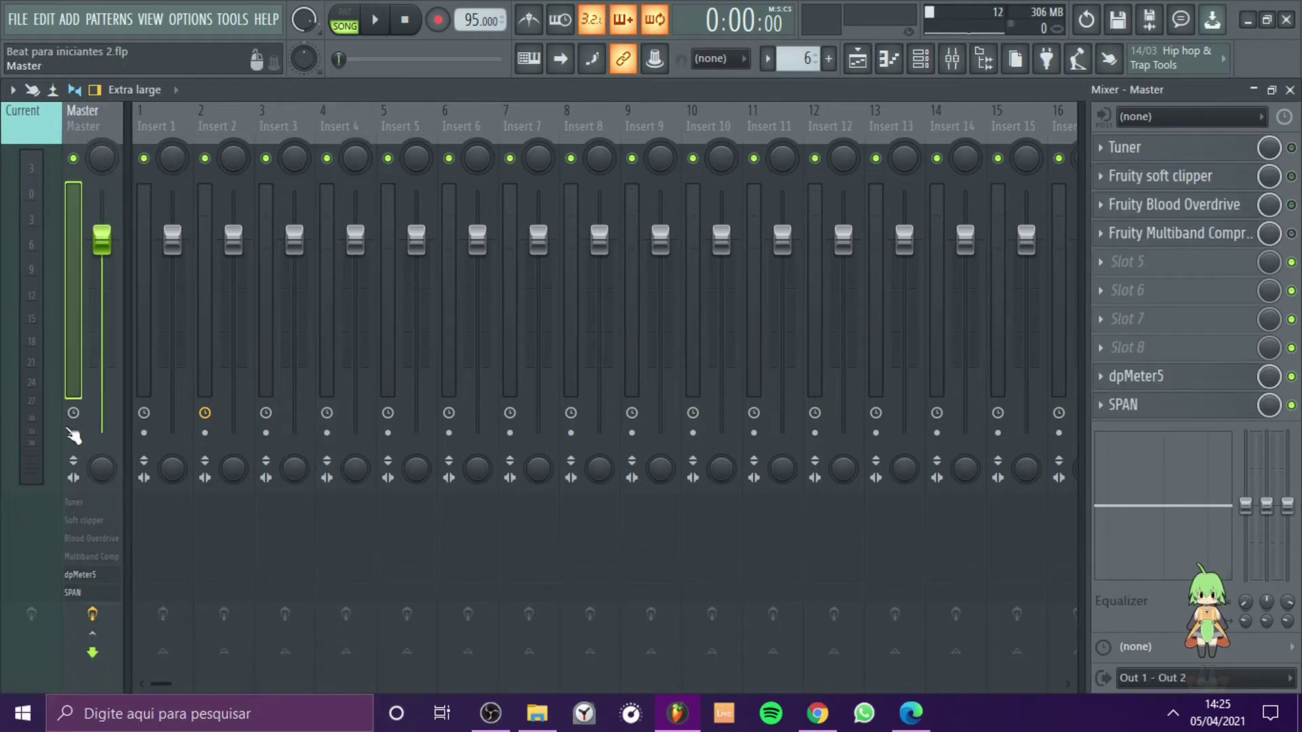
Disable Insert 1's send to the Master and enable it again.
click(145, 114)
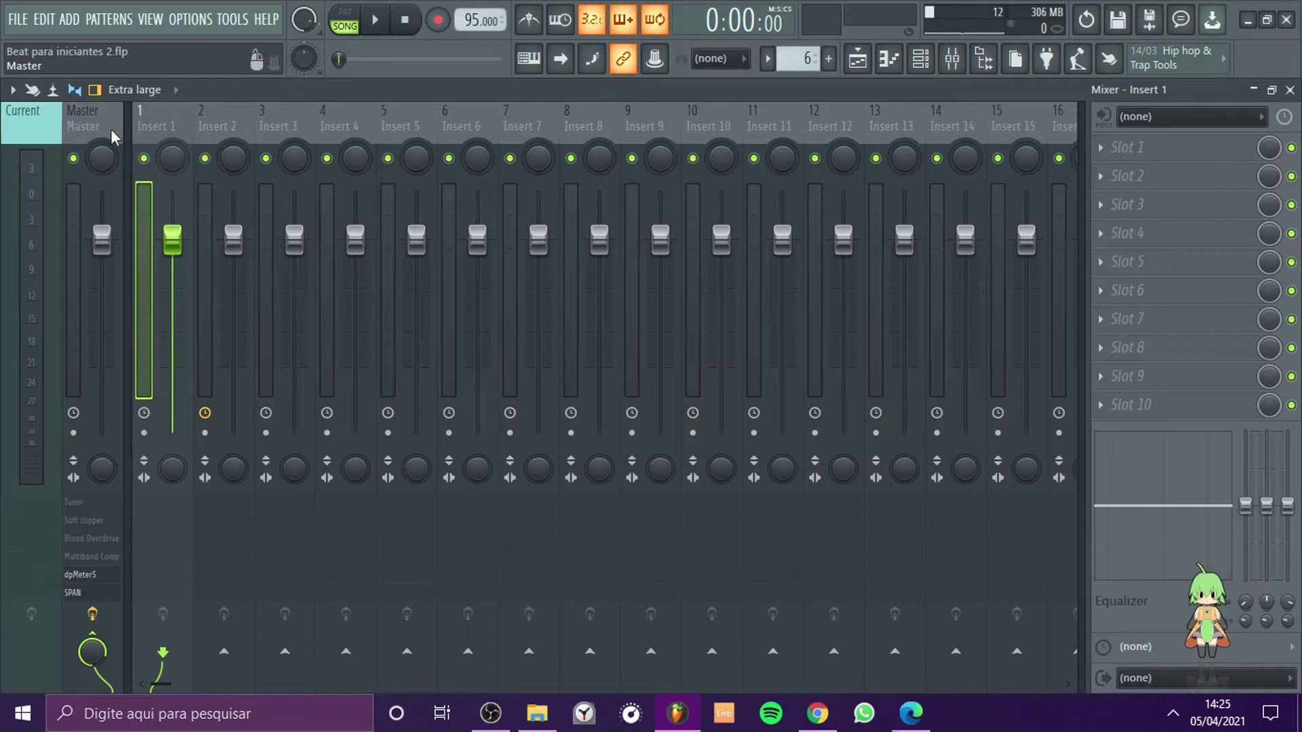
click(107, 639)
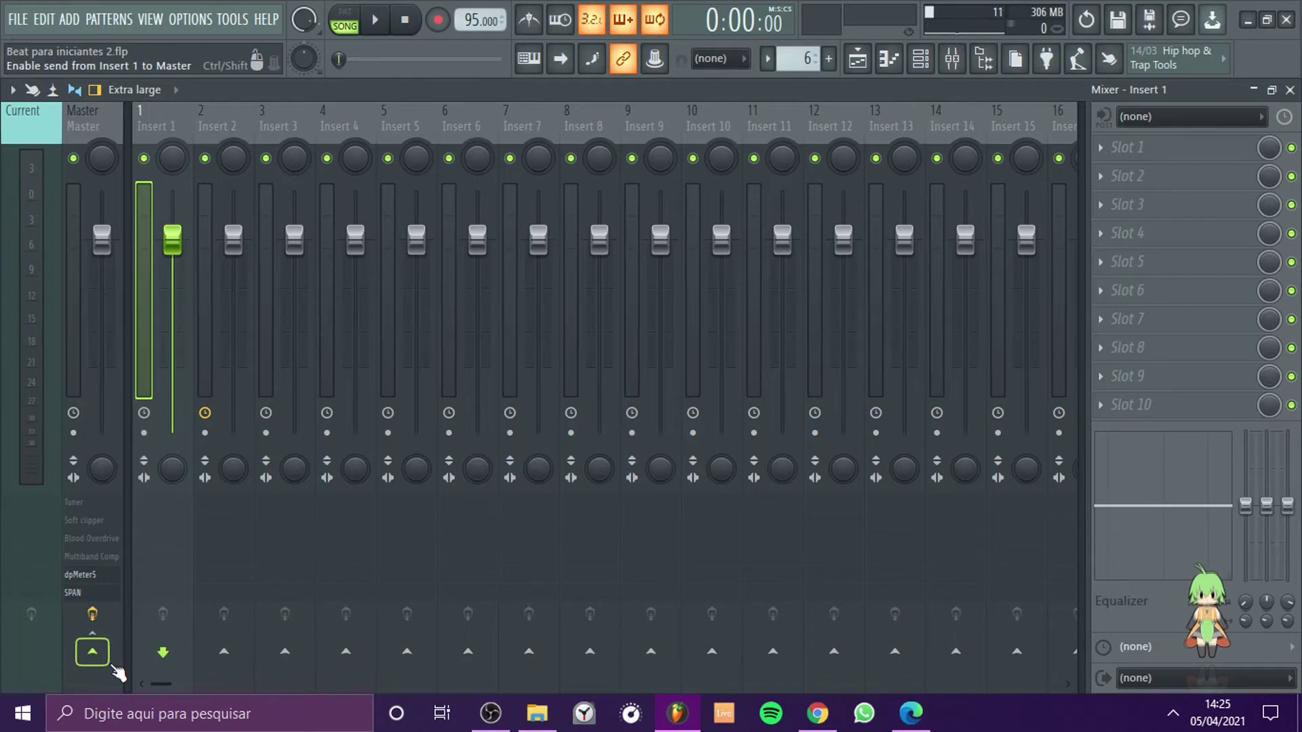
click(99, 655)
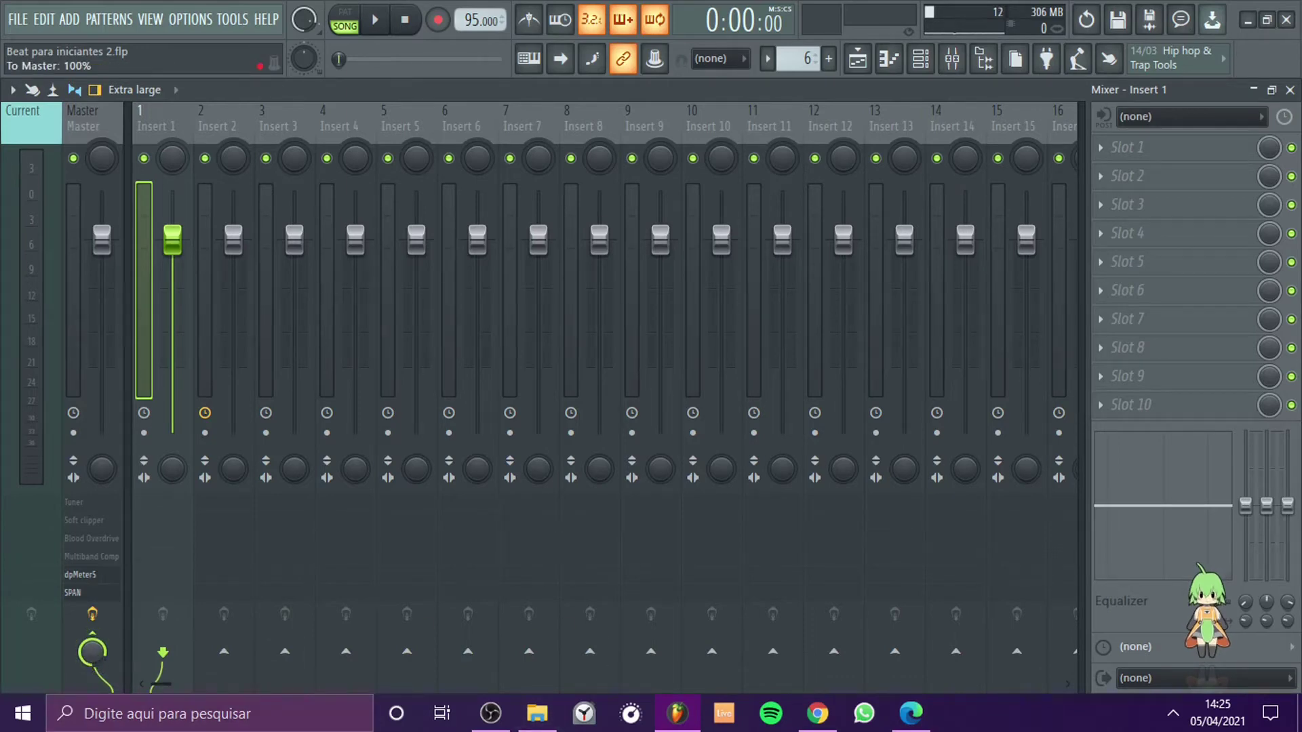
Lower Insert 1's send level to the Master to about 41%, and reset it to the default.
drag(93, 653, 93, 717)
drag(93, 653, 92, 644)
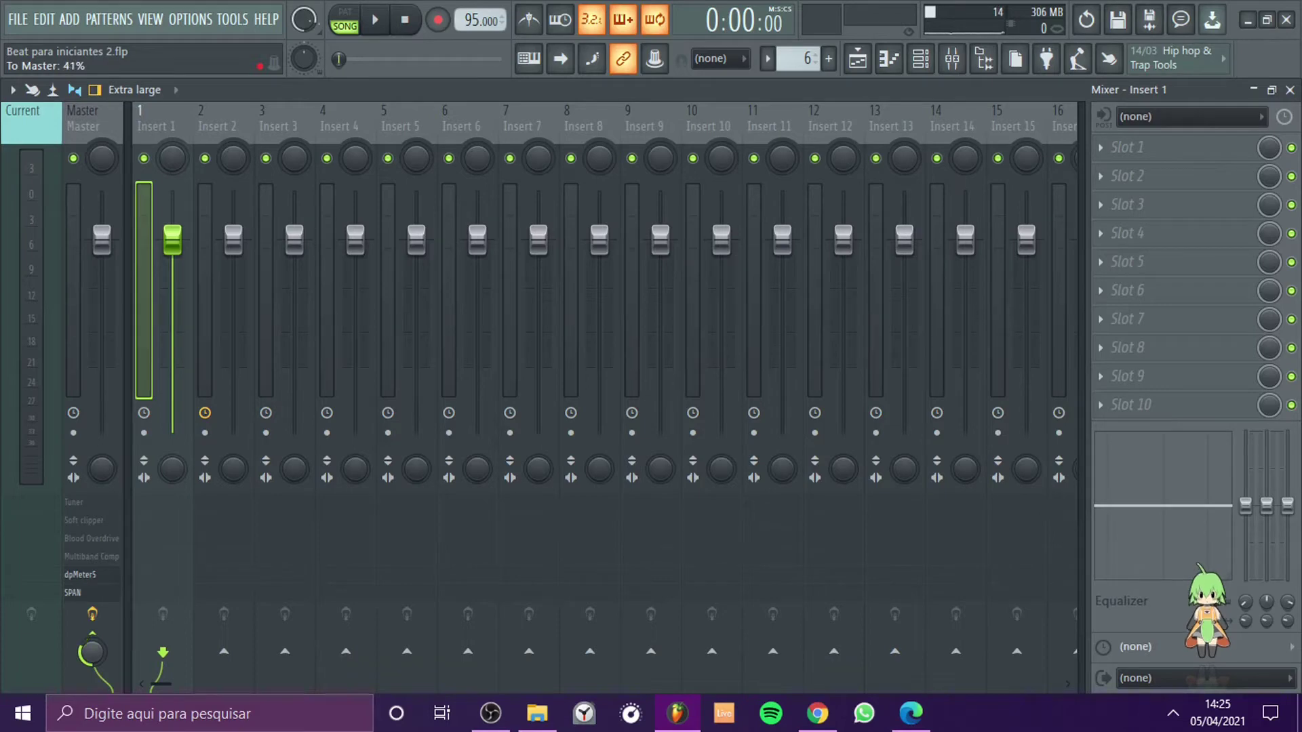
right_click(86, 662)
click(109, 394)
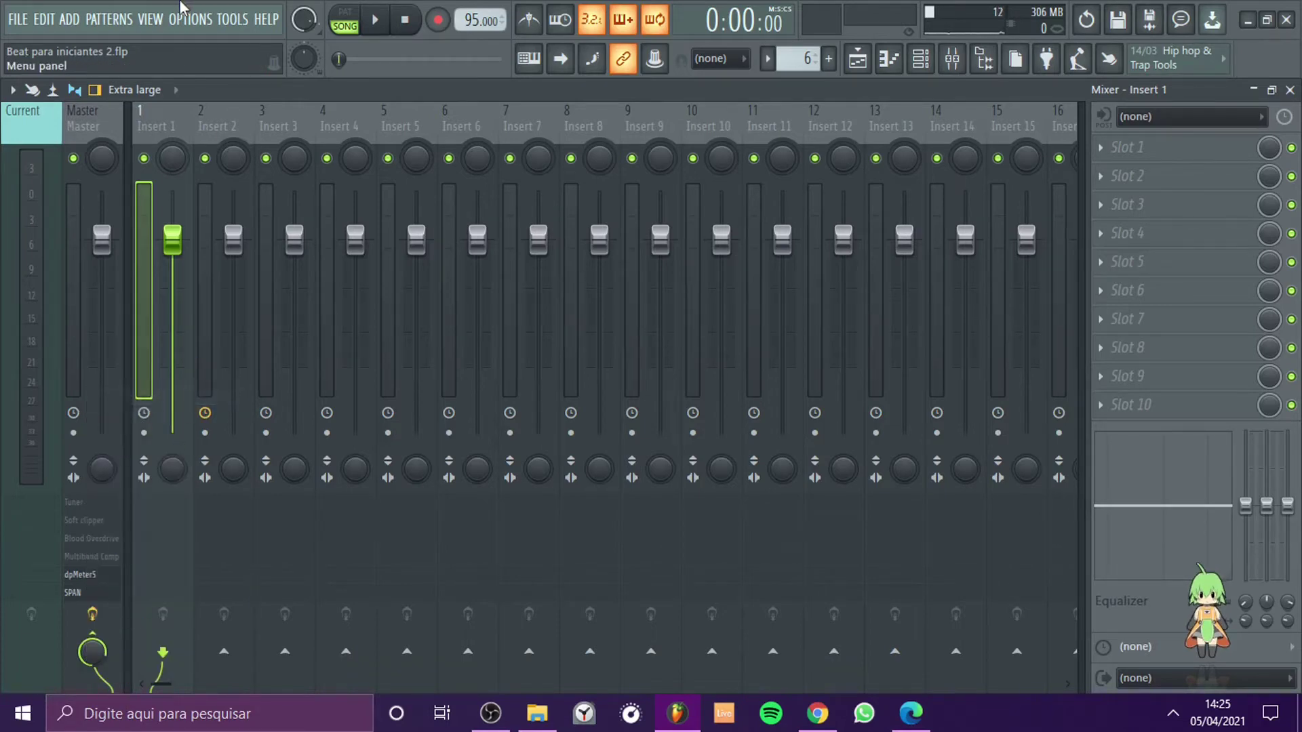
Disable Insert 2's send to the Master and rename the track "hihat".
click(224, 124)
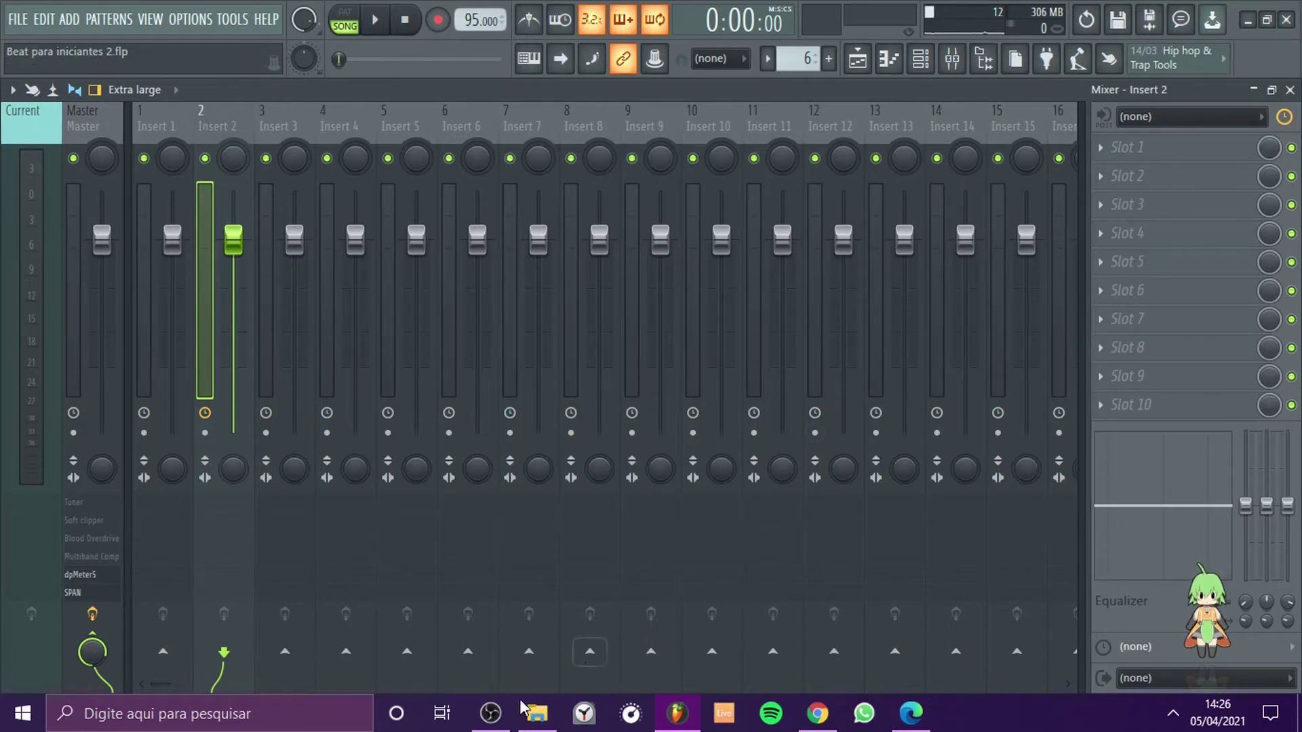
click(102, 648)
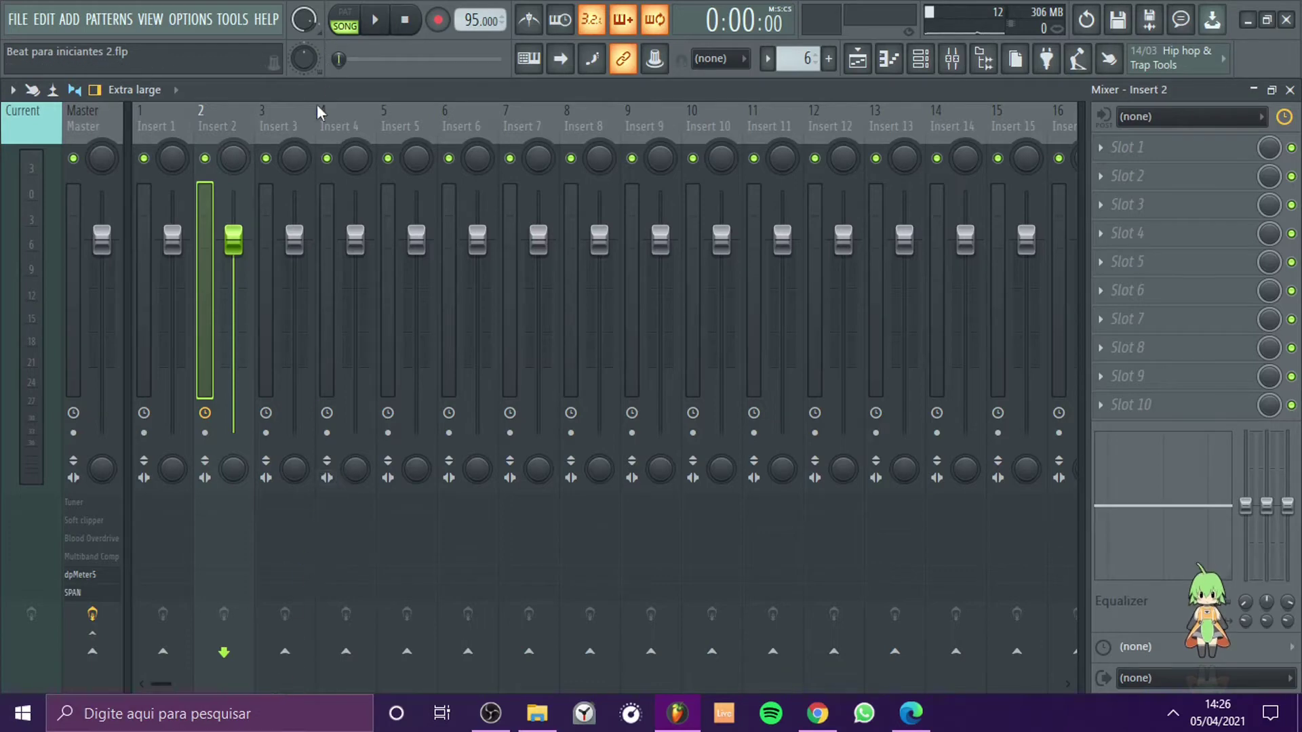
right_click(180, 120)
click(169, 111)
right_click(225, 115)
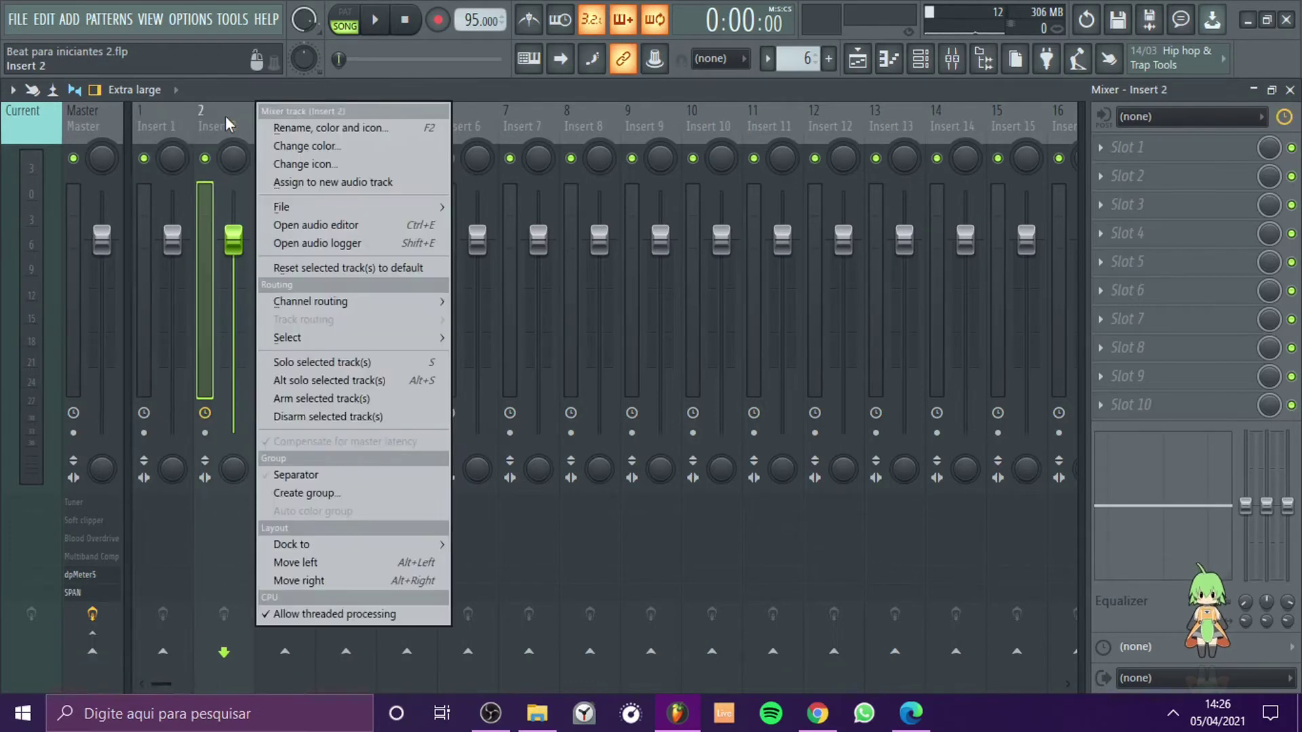
click(328, 129)
text(hihat)
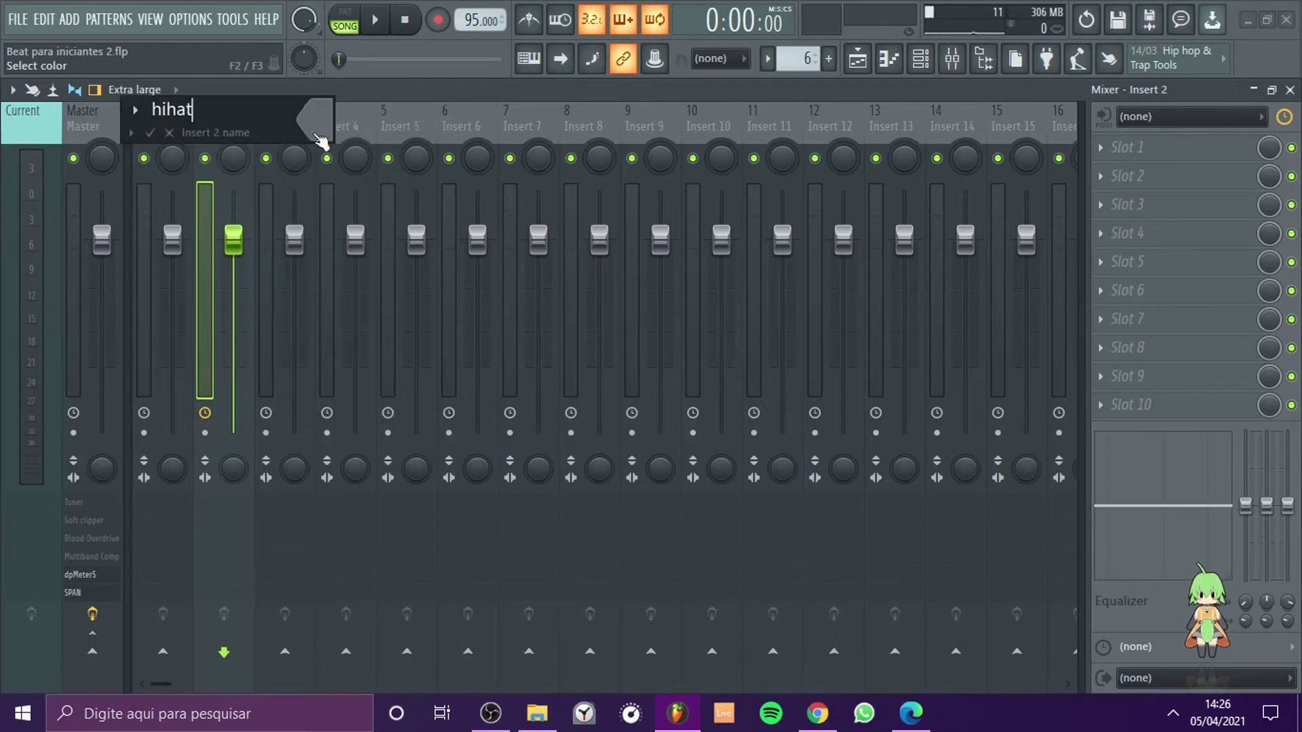
key(Return)
right_click(244, 119)
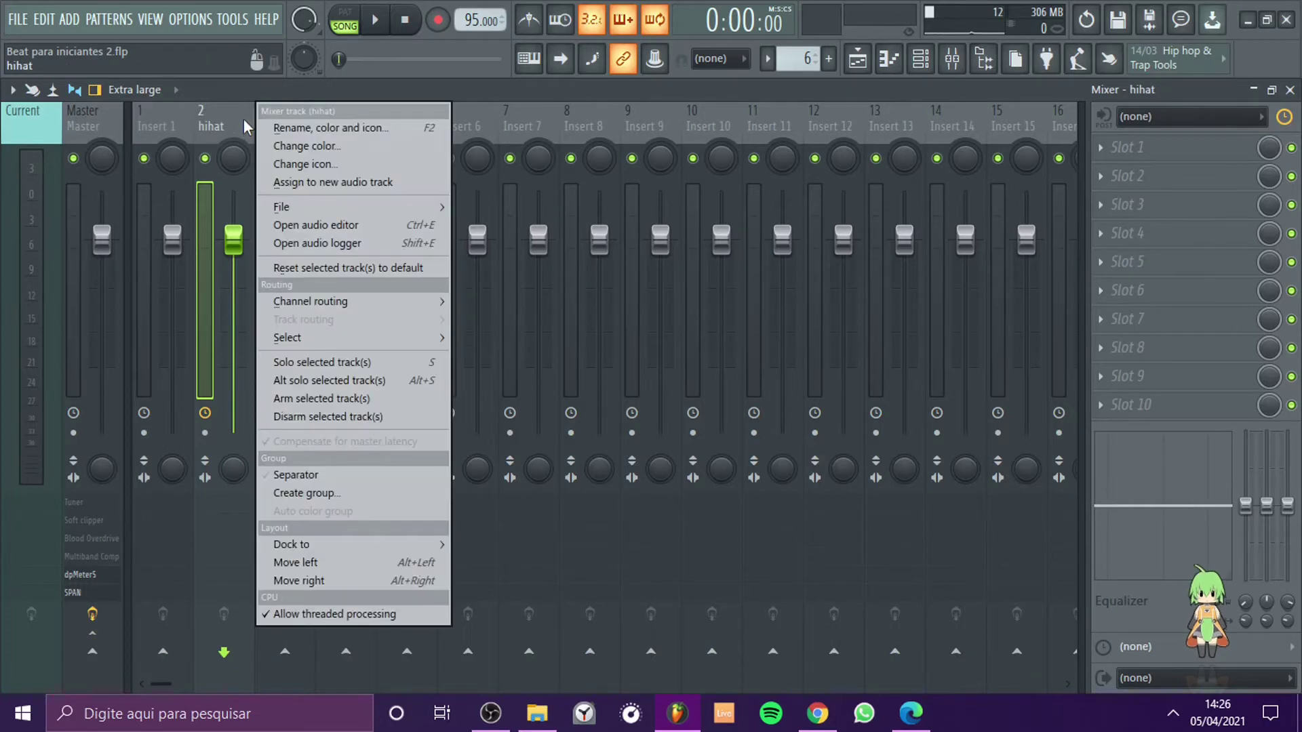
click(231, 119)
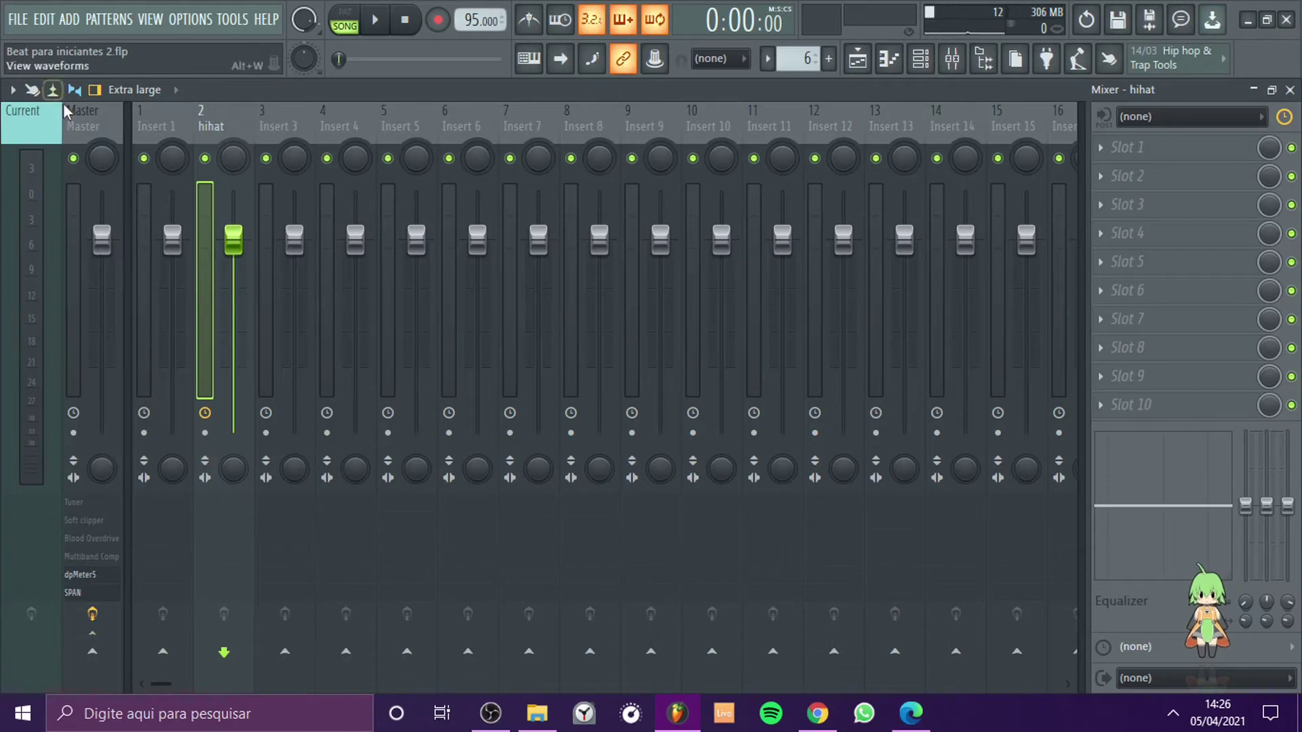
Rename the Insert 3 mixer track "efeitos".
right_click(289, 127)
click(410, 129)
text(e)
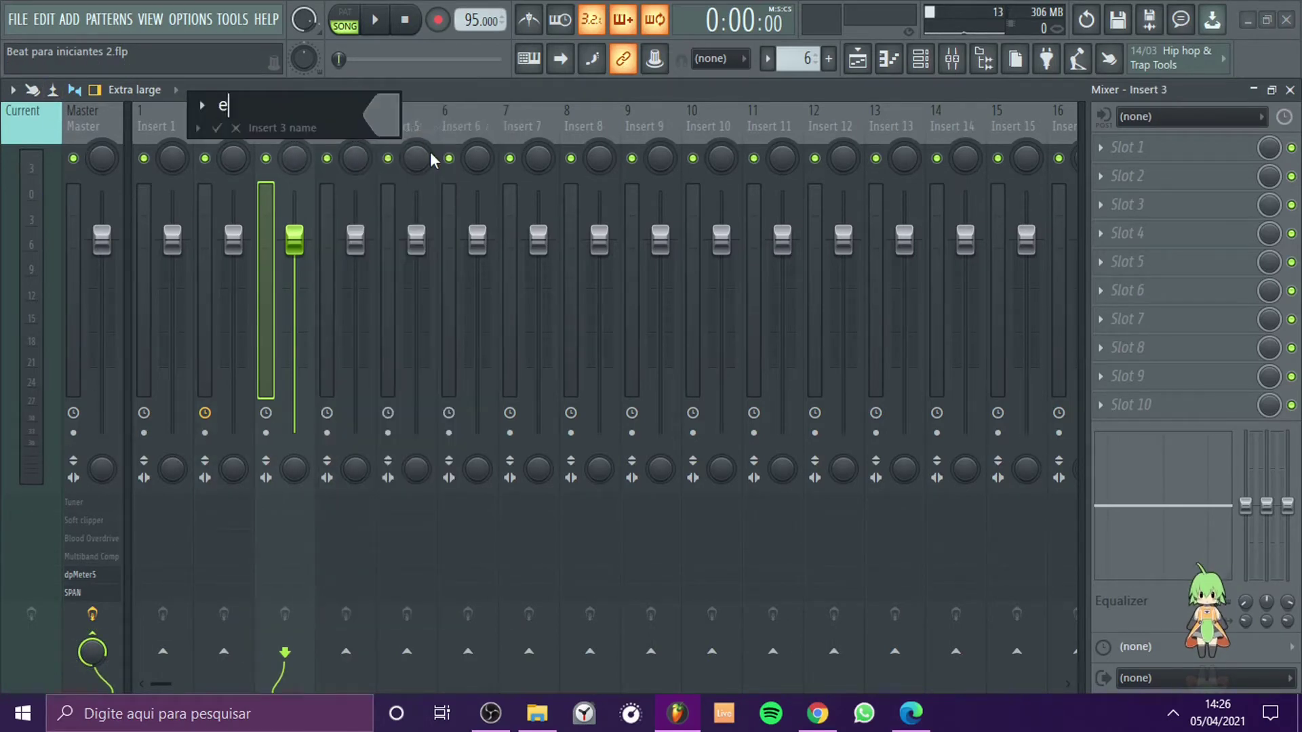
text(feitos)
key(Return)
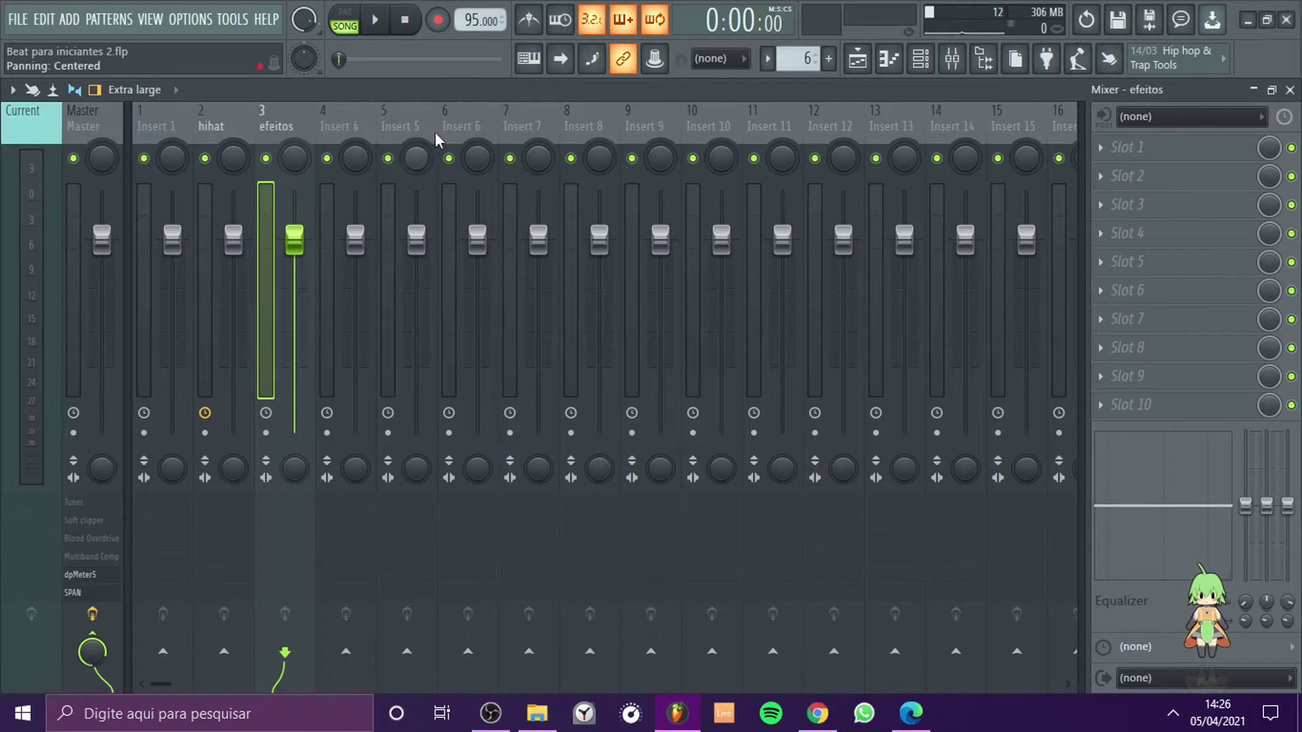
Rename the Insert 4 mixer track "hihat" and reselect the efeitos track.
right_click(354, 124)
click(437, 132)
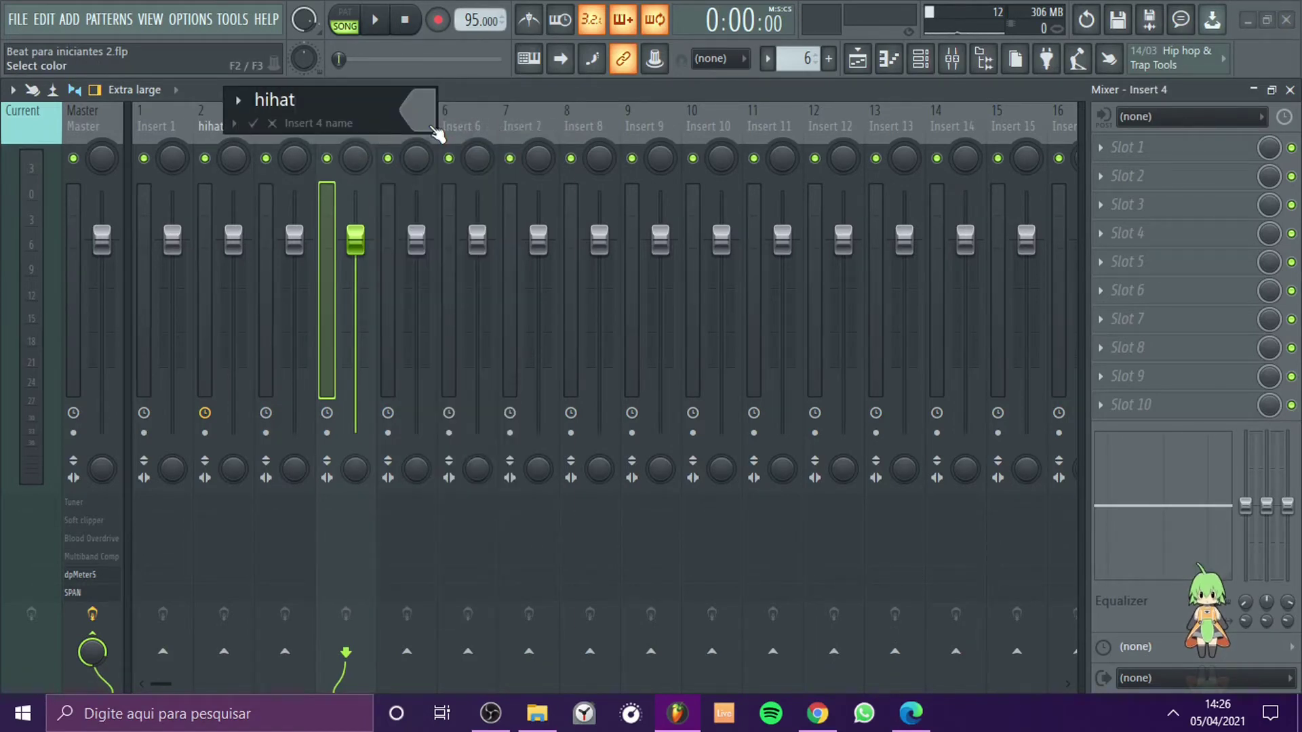
text(hihat)
key(Return)
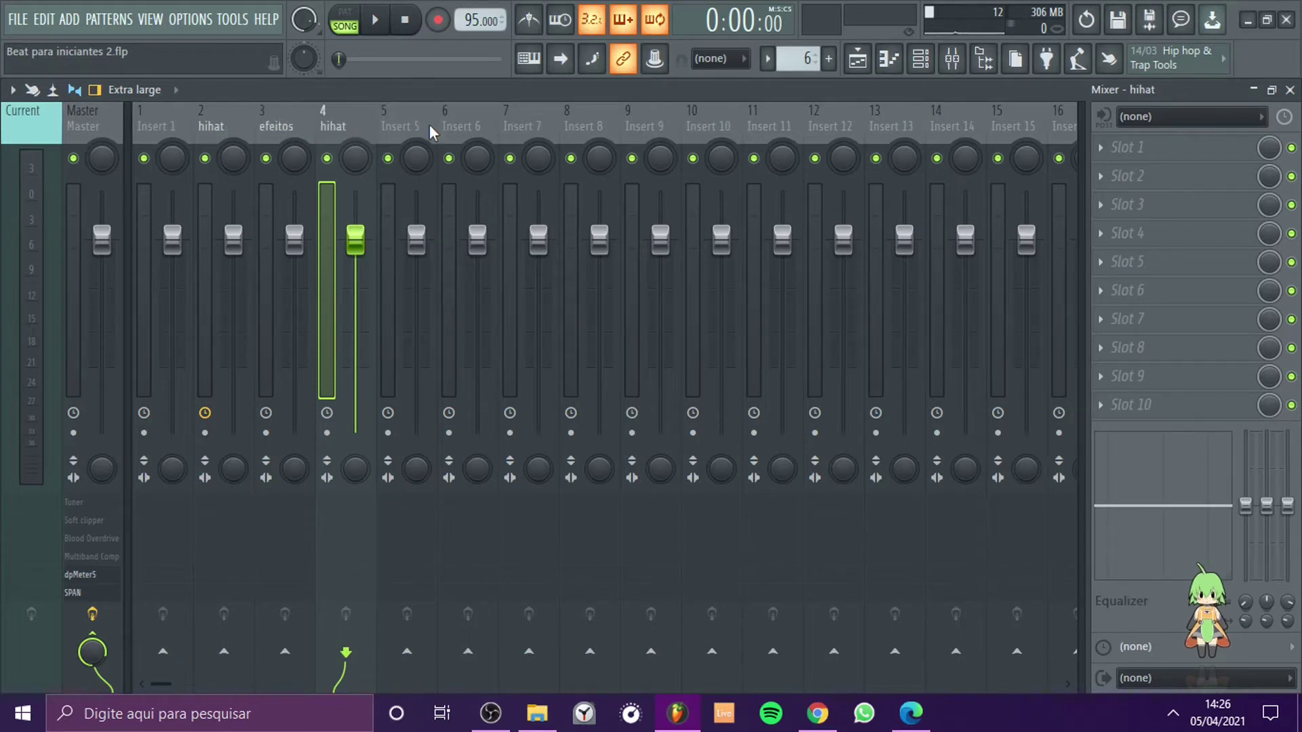
click(272, 128)
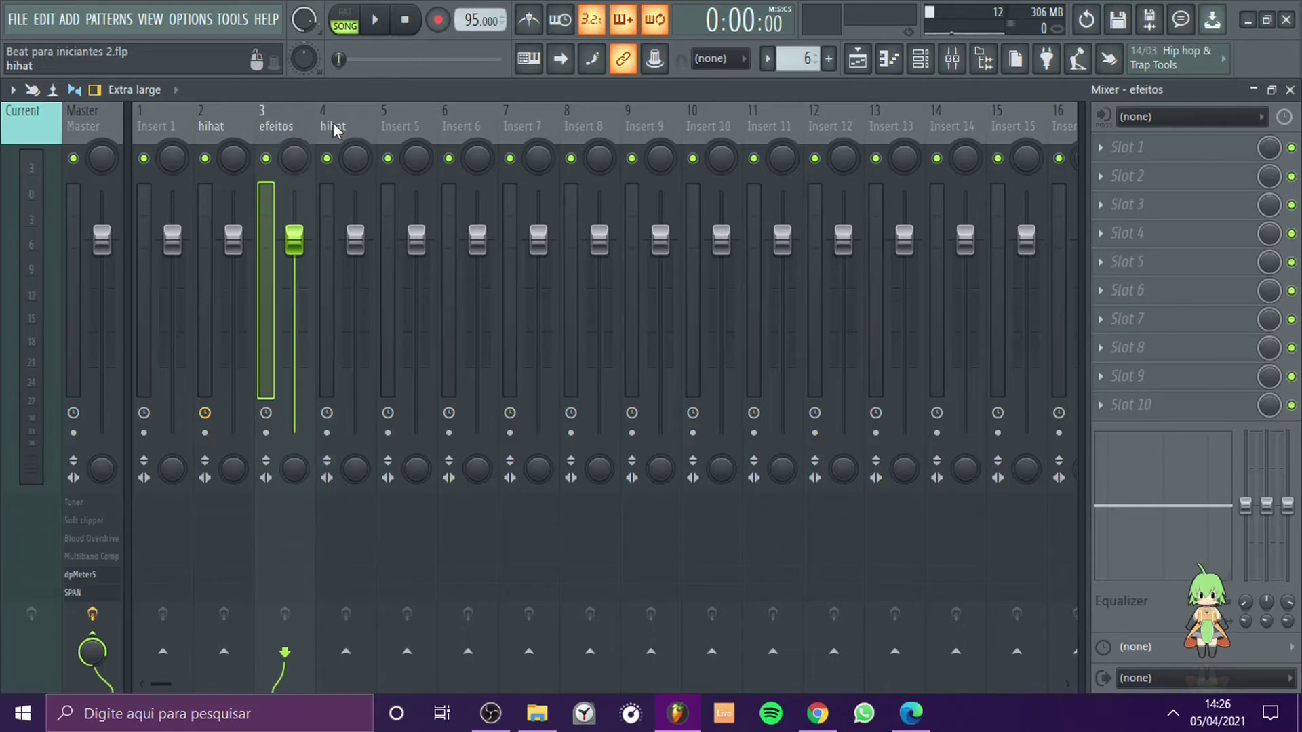
click(334, 128)
click(290, 127)
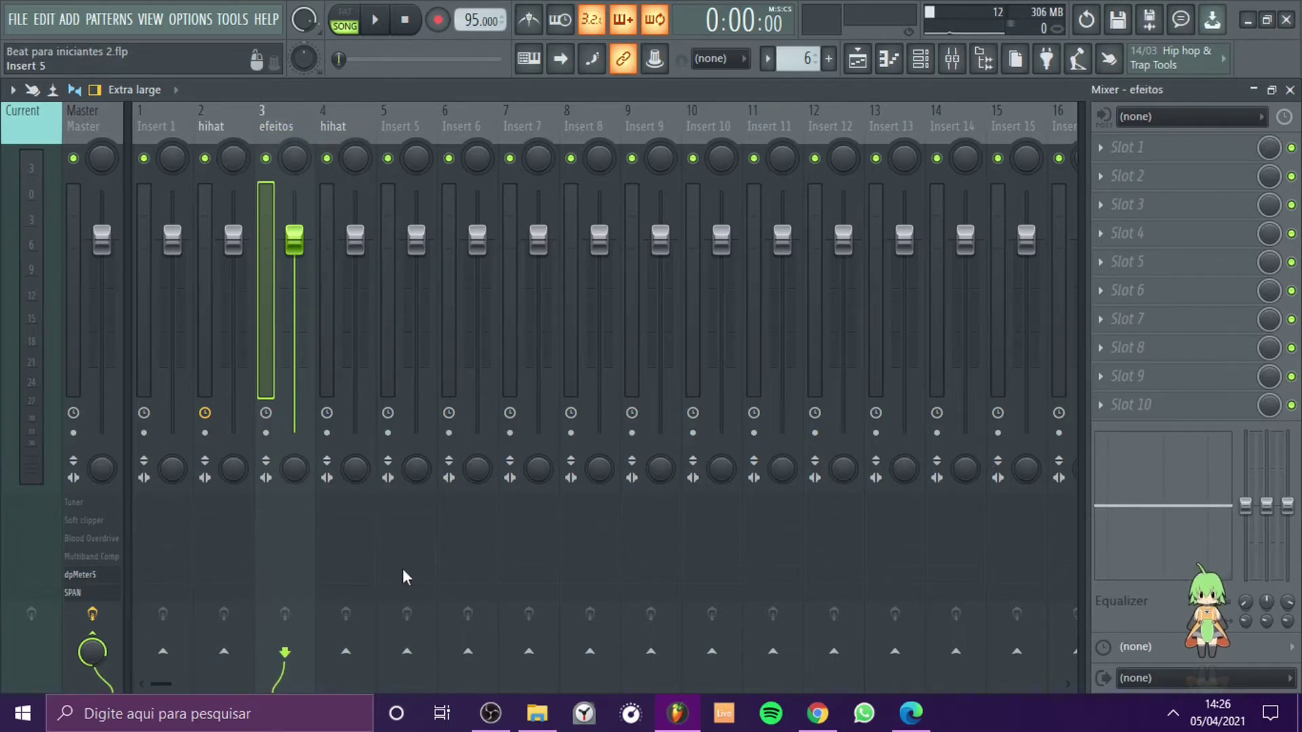
Route the two hihat tracks, Insert 4 and Insert 2, to the efeitos track.
click(343, 121)
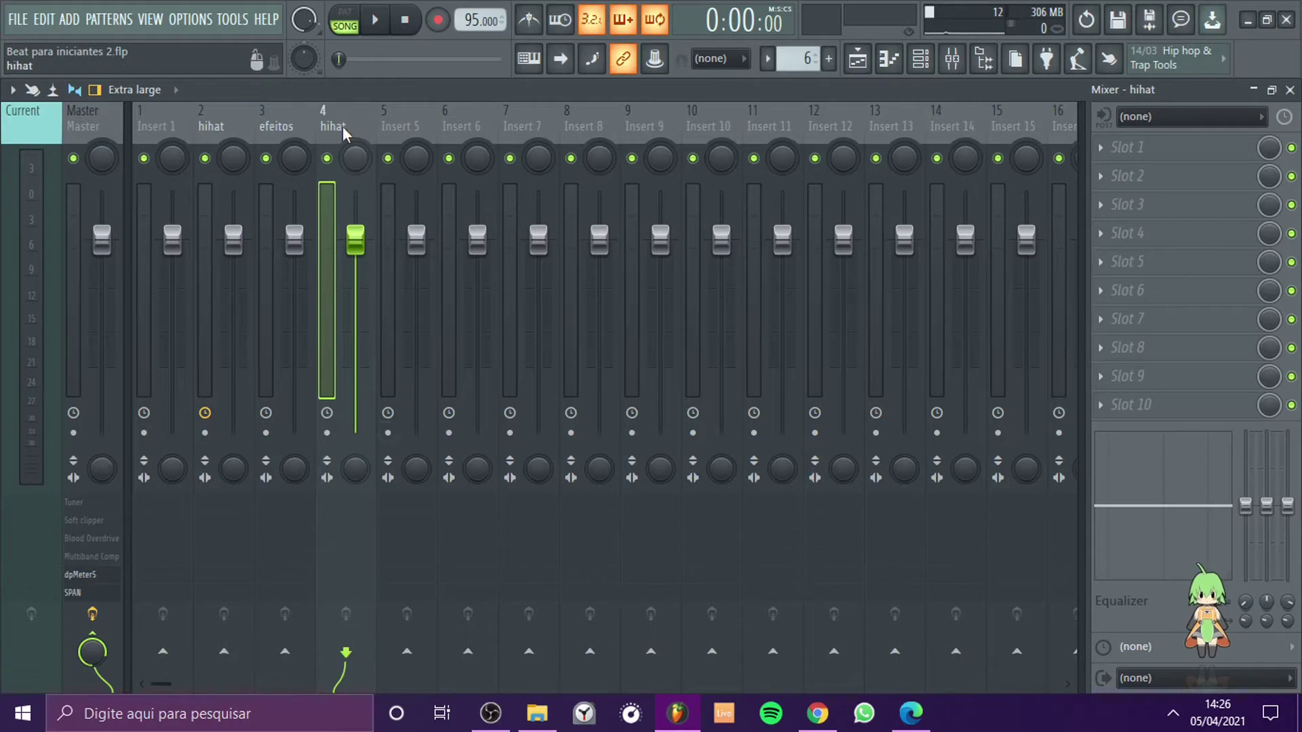
click(290, 661)
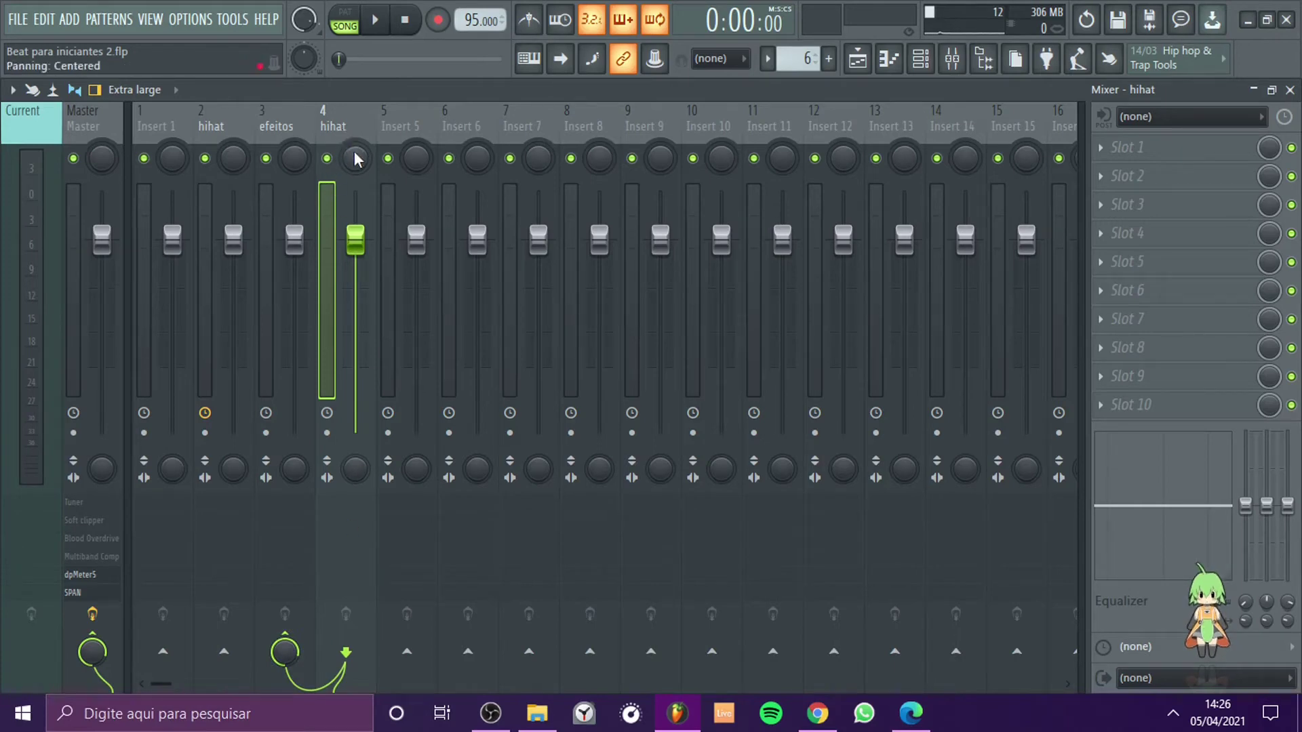
click(277, 125)
click(217, 116)
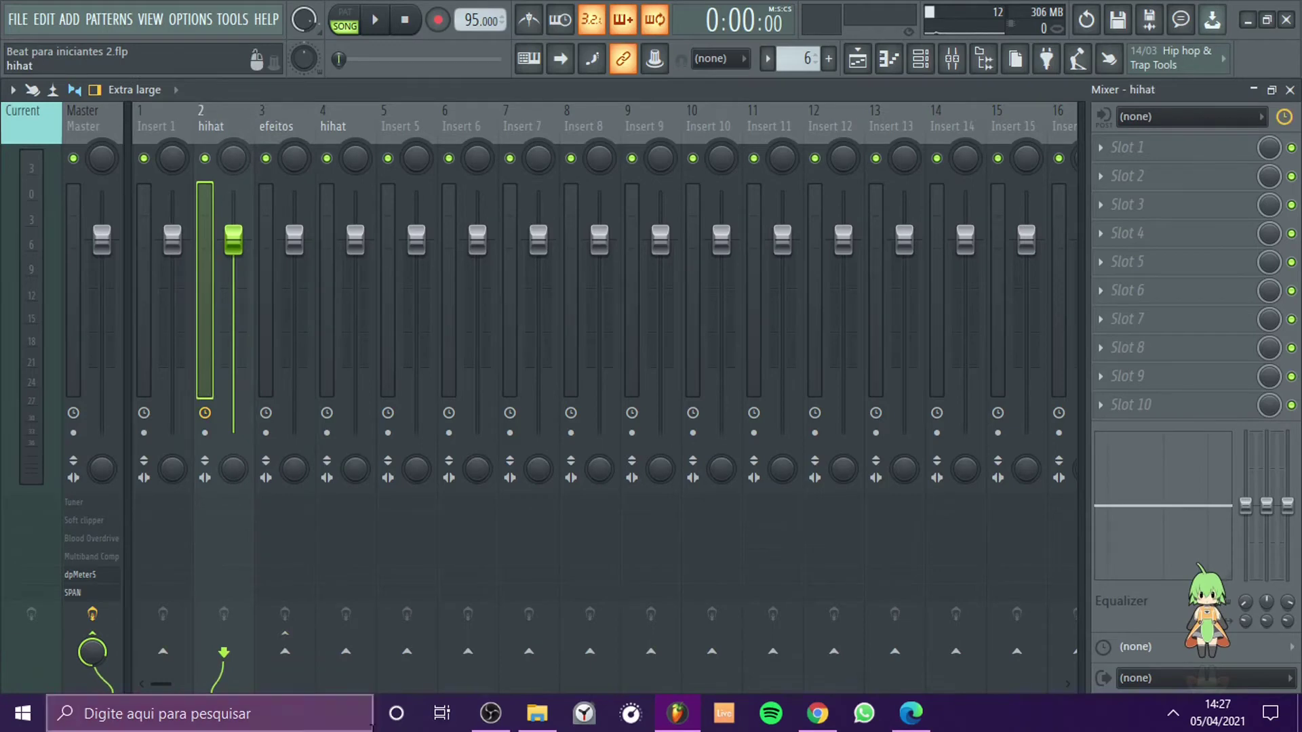
click(285, 651)
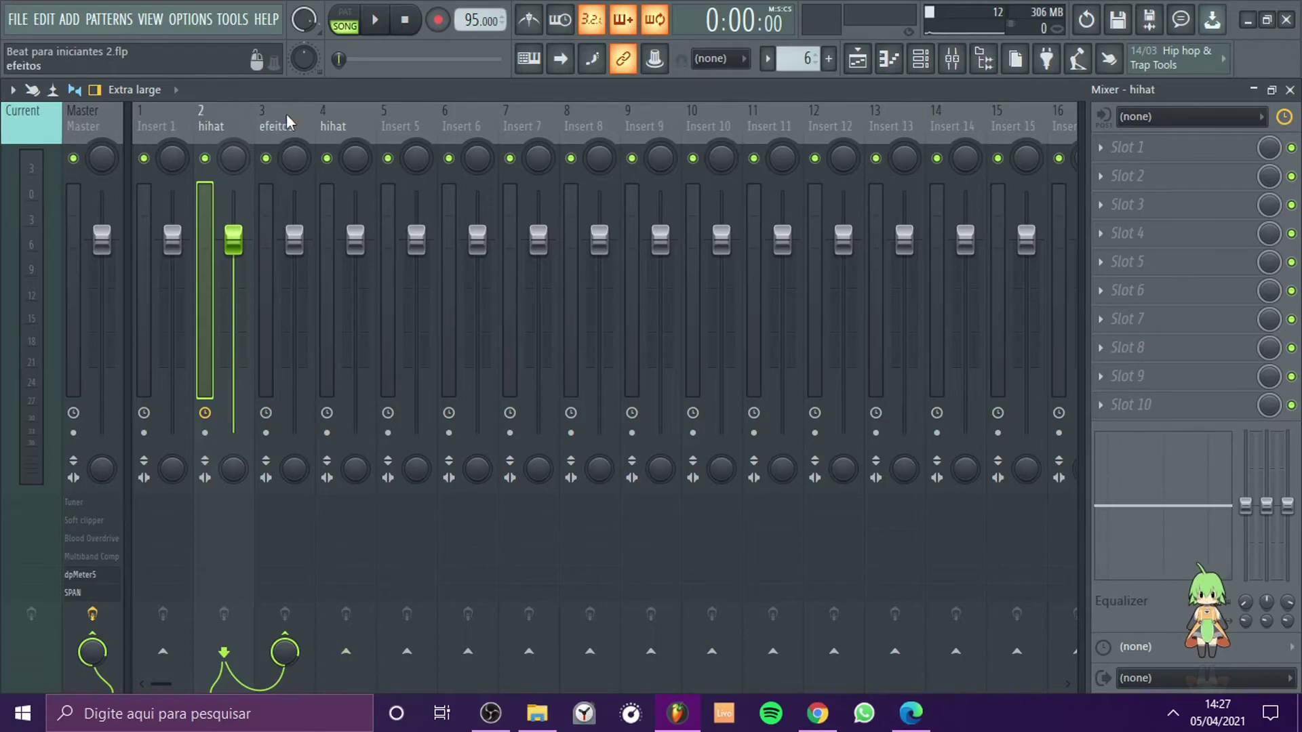
Lower the send levels from both hihat tracks to the efeitos track.
drag(290, 654, 290, 685)
click(338, 120)
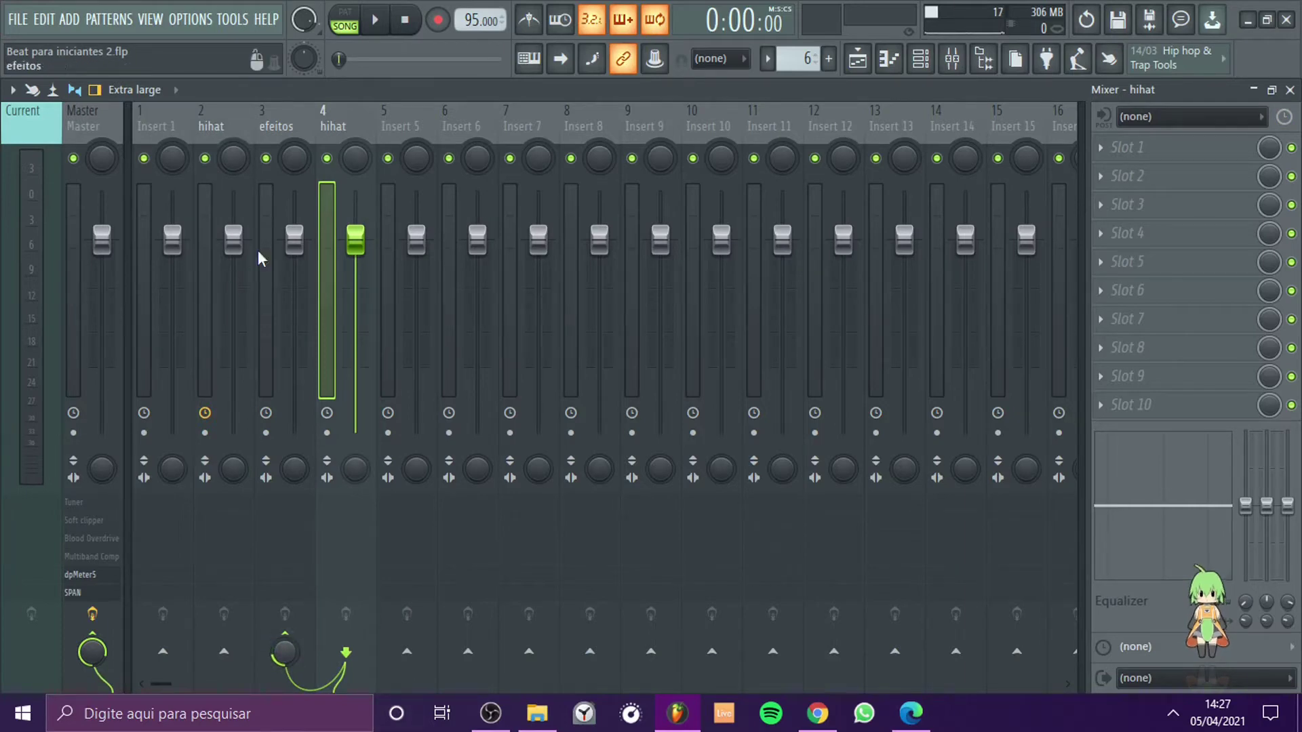
click(270, 123)
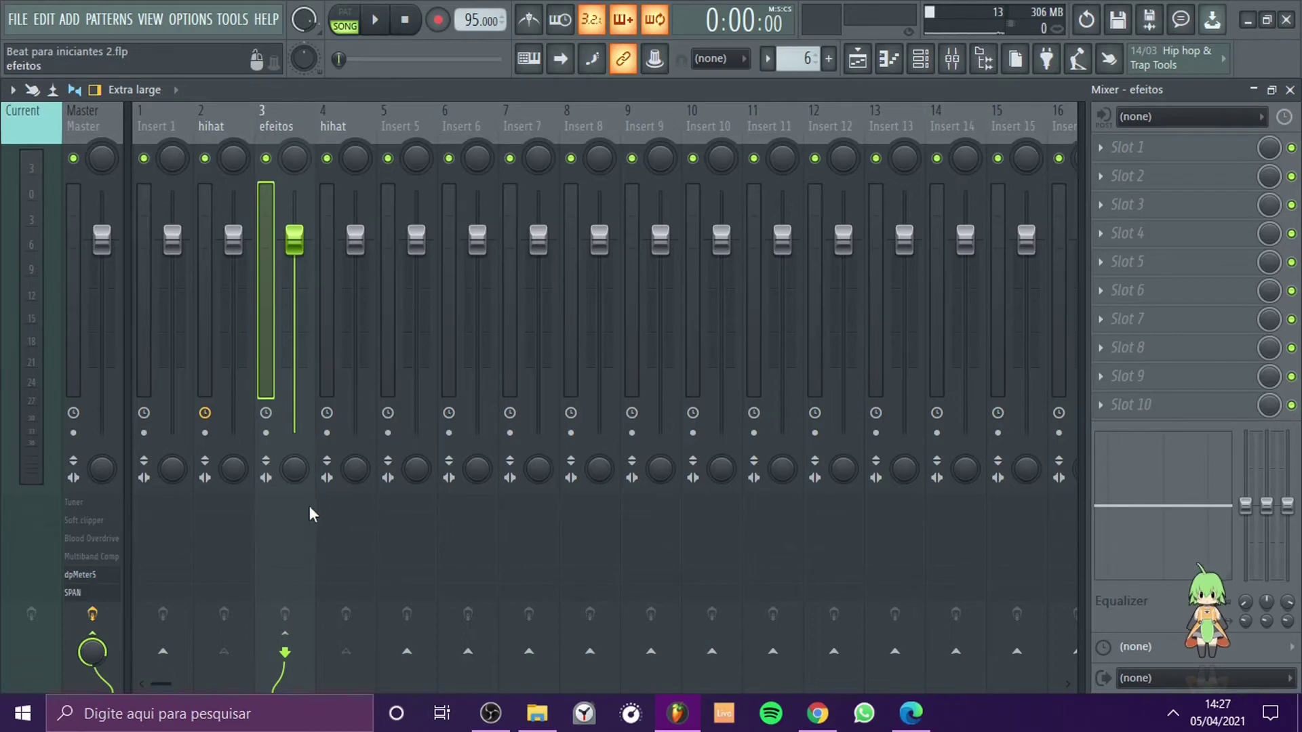
click(333, 417)
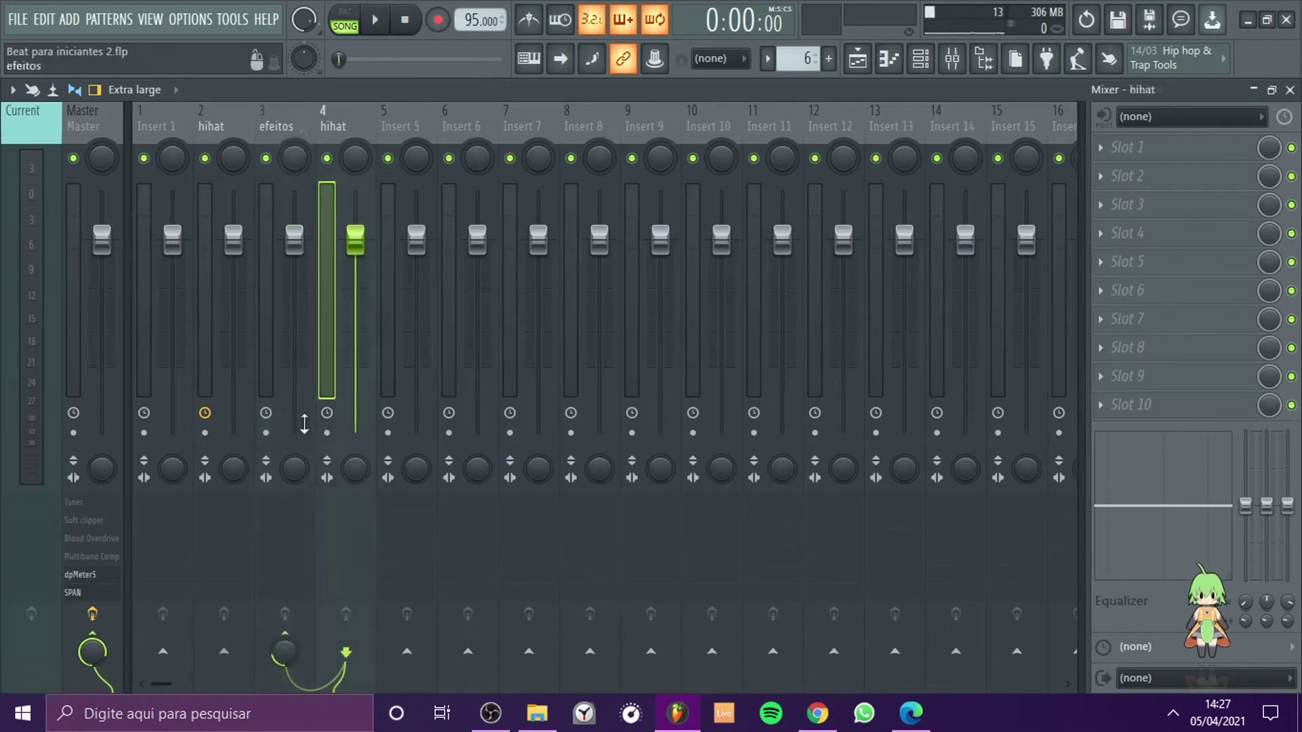
Disable the Master sends of the Insert 4 hihat track and the efeitos track.
click(92, 651)
click(292, 124)
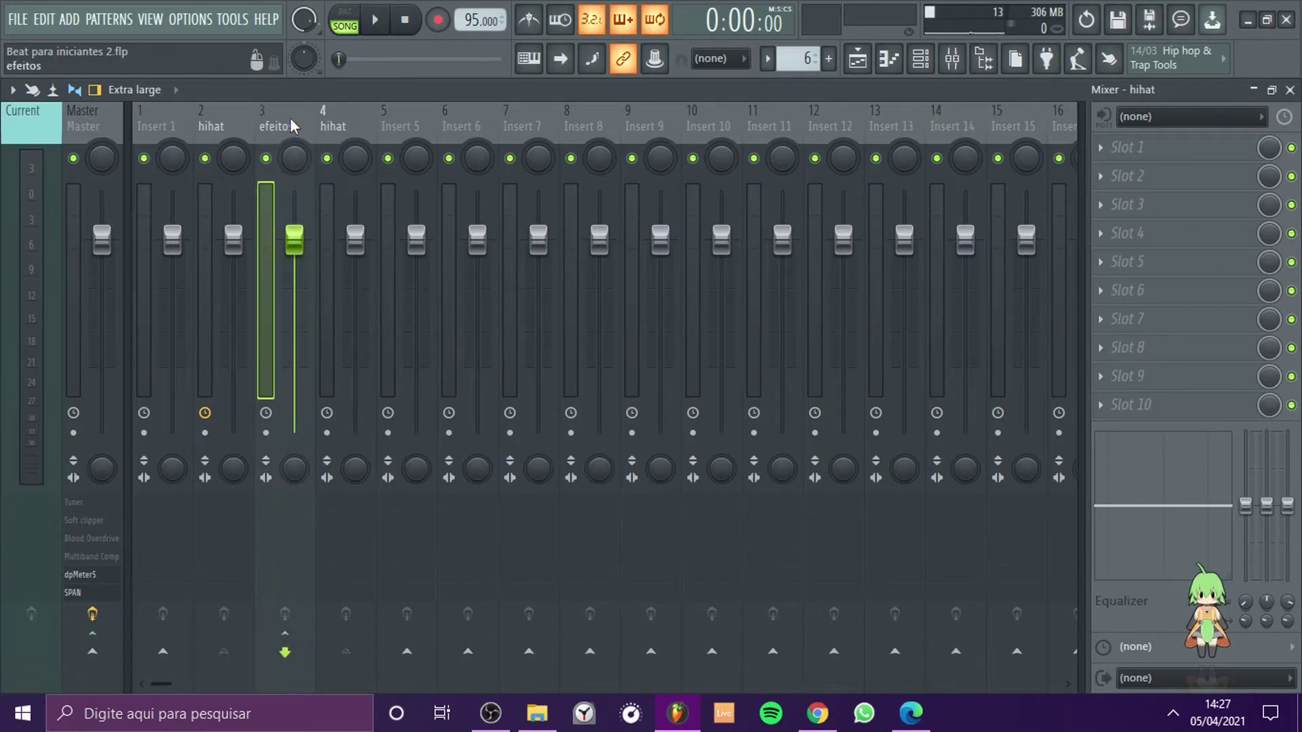
click(356, 158)
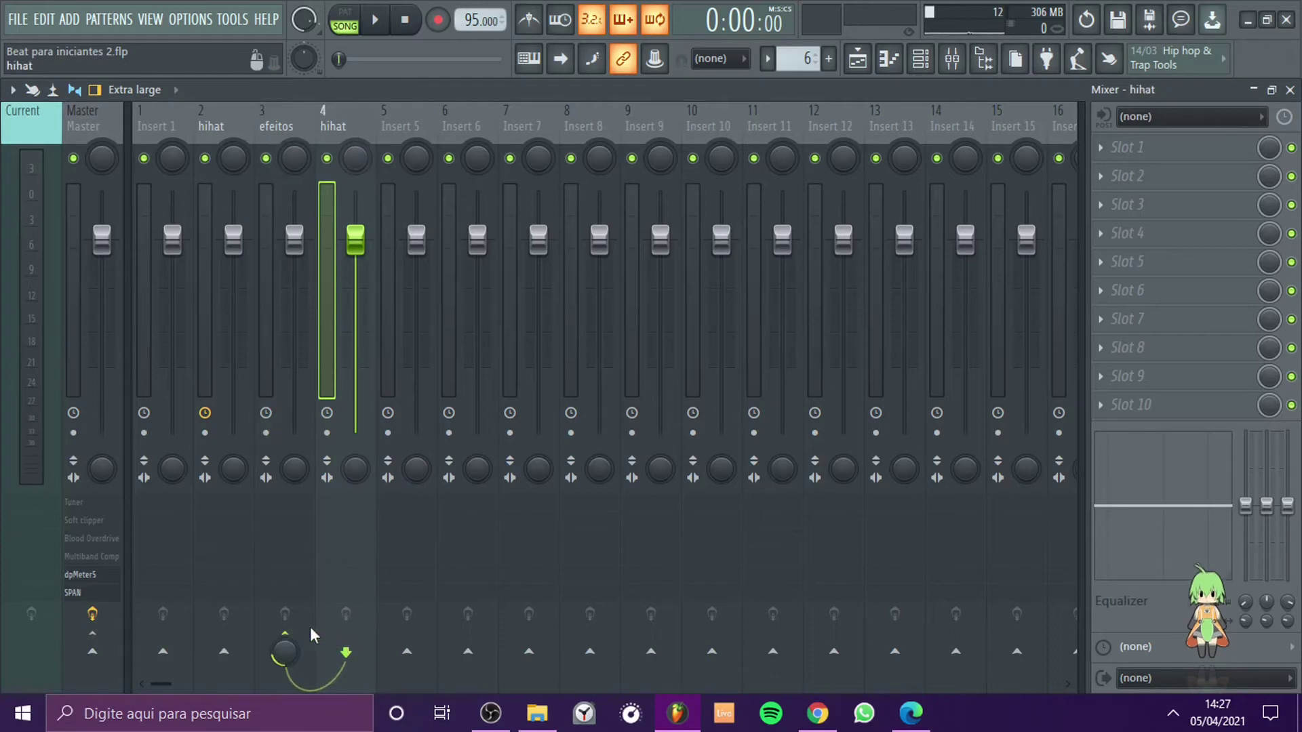
click(298, 124)
Remove both hihat tracks' sends to efeitos, and restore the Master sends of efeitos and the Insert 4 hihat track.
click(216, 126)
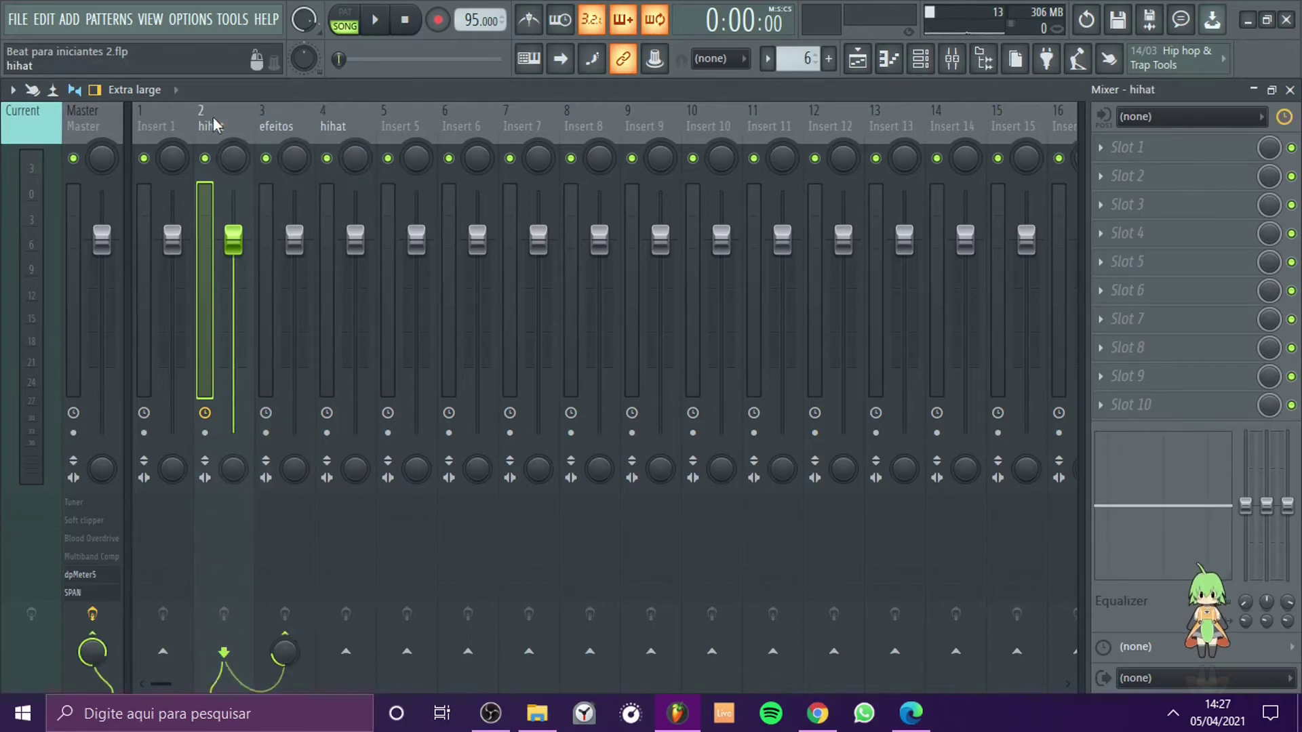
click(307, 134)
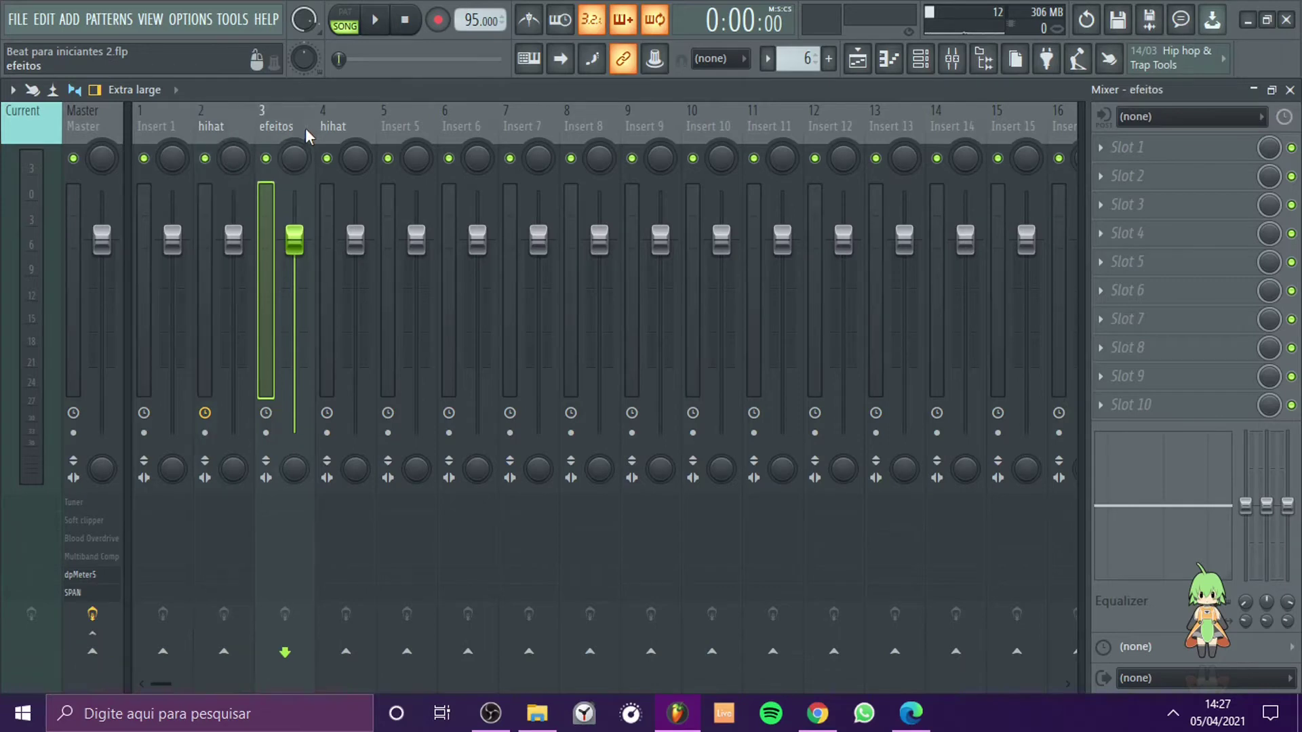
click(341, 127)
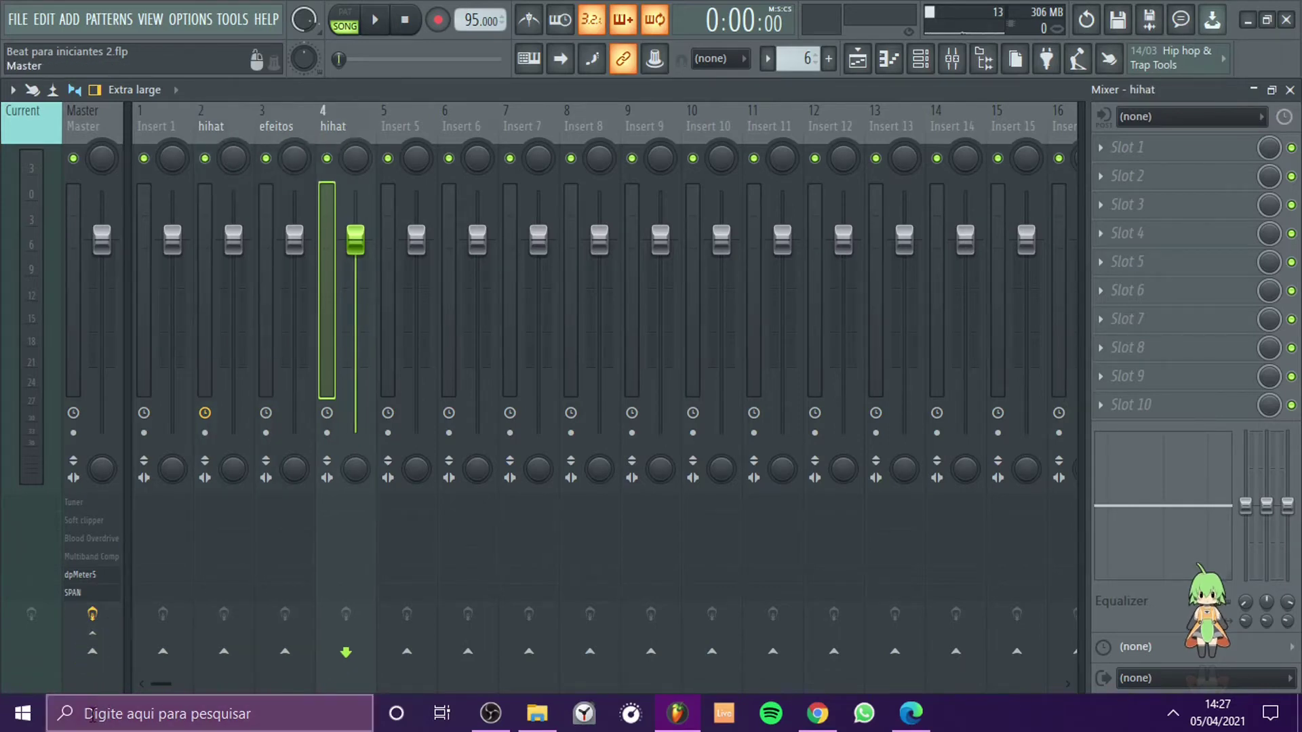
click(285, 124)
click(239, 119)
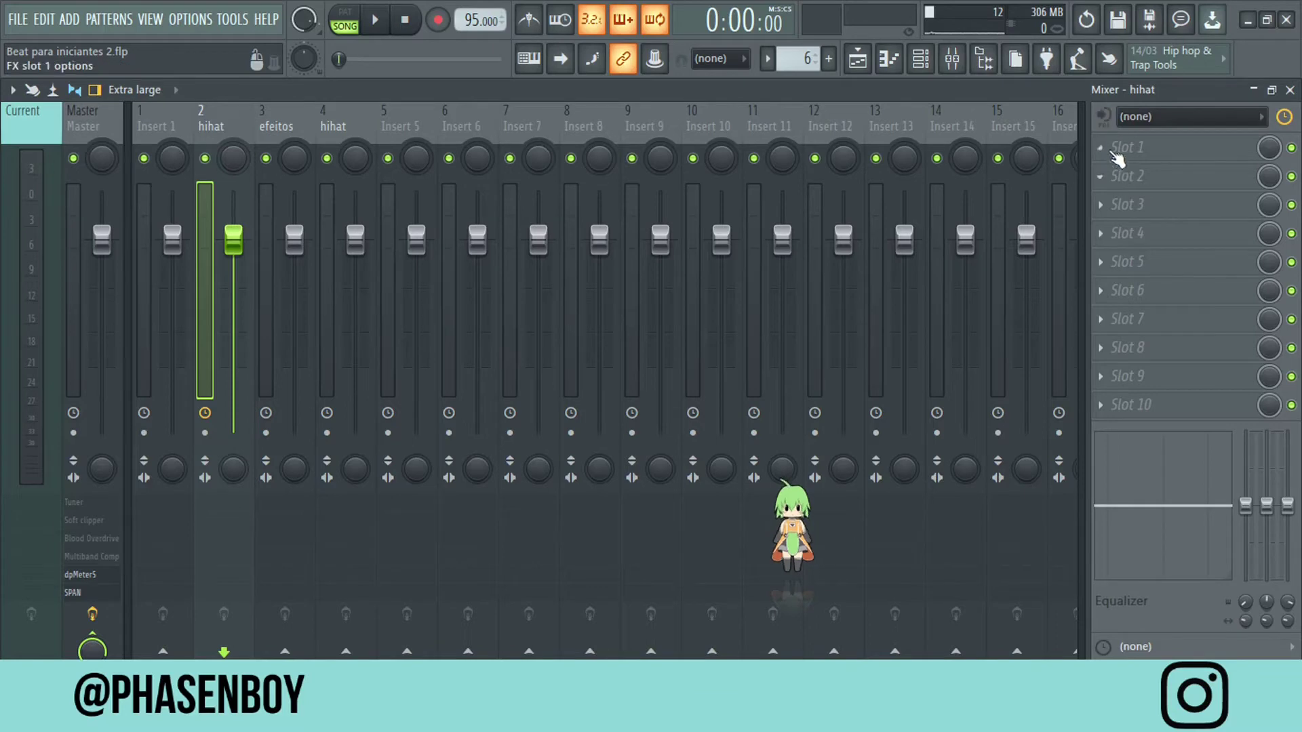
View the available audio input sources for the Insert 2 hihat track, leaving the input at (none).
click(1170, 117)
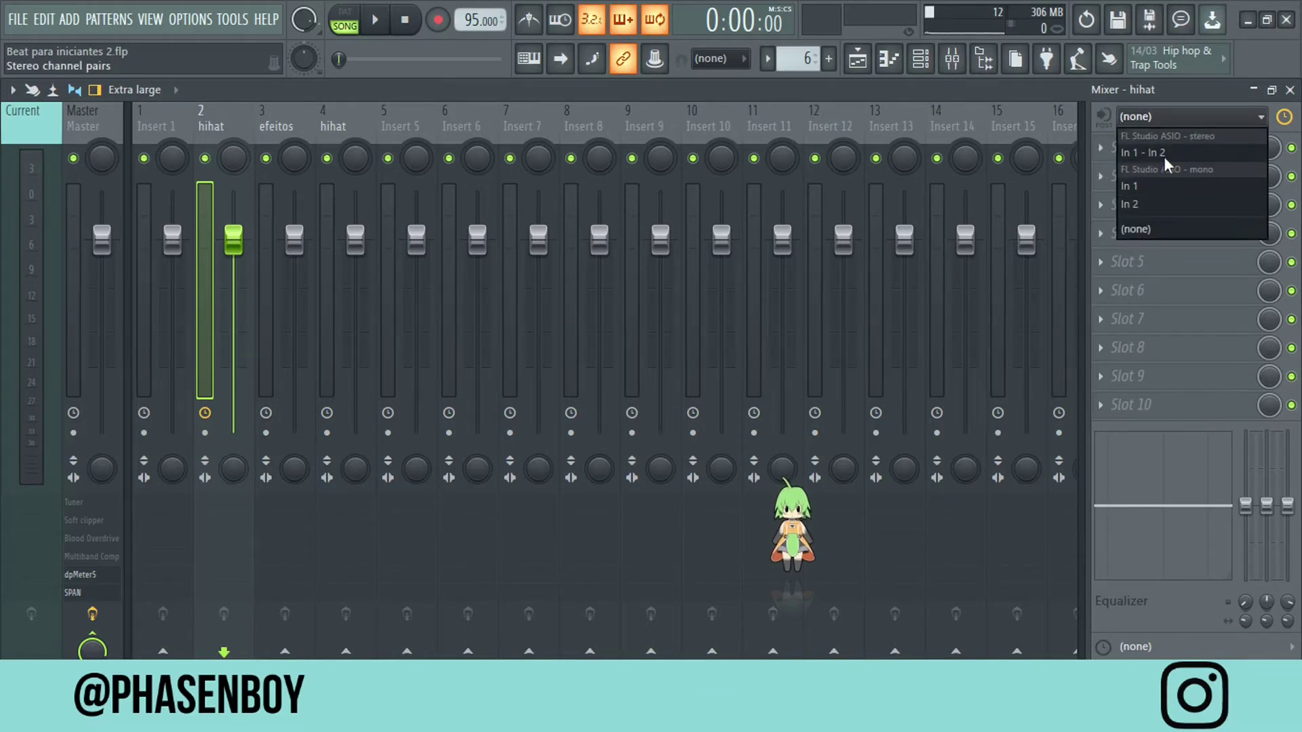
click(1182, 103)
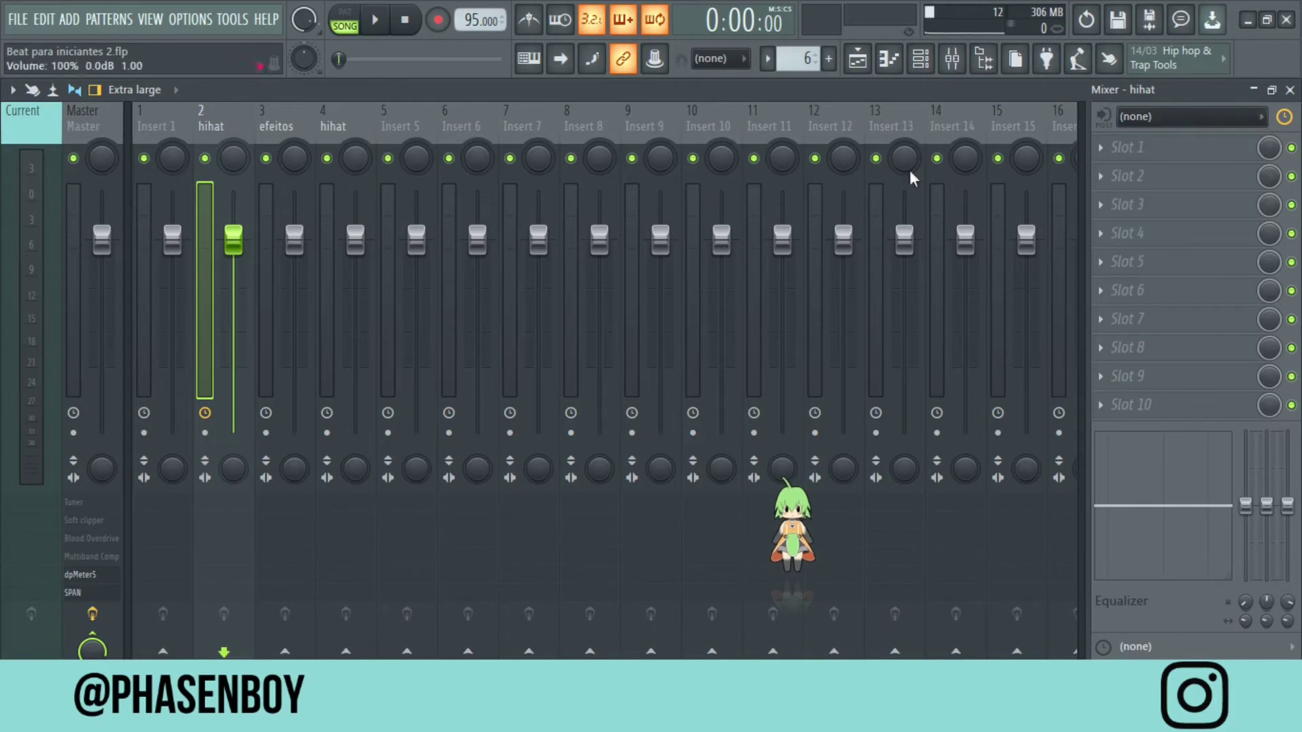
click(1106, 122)
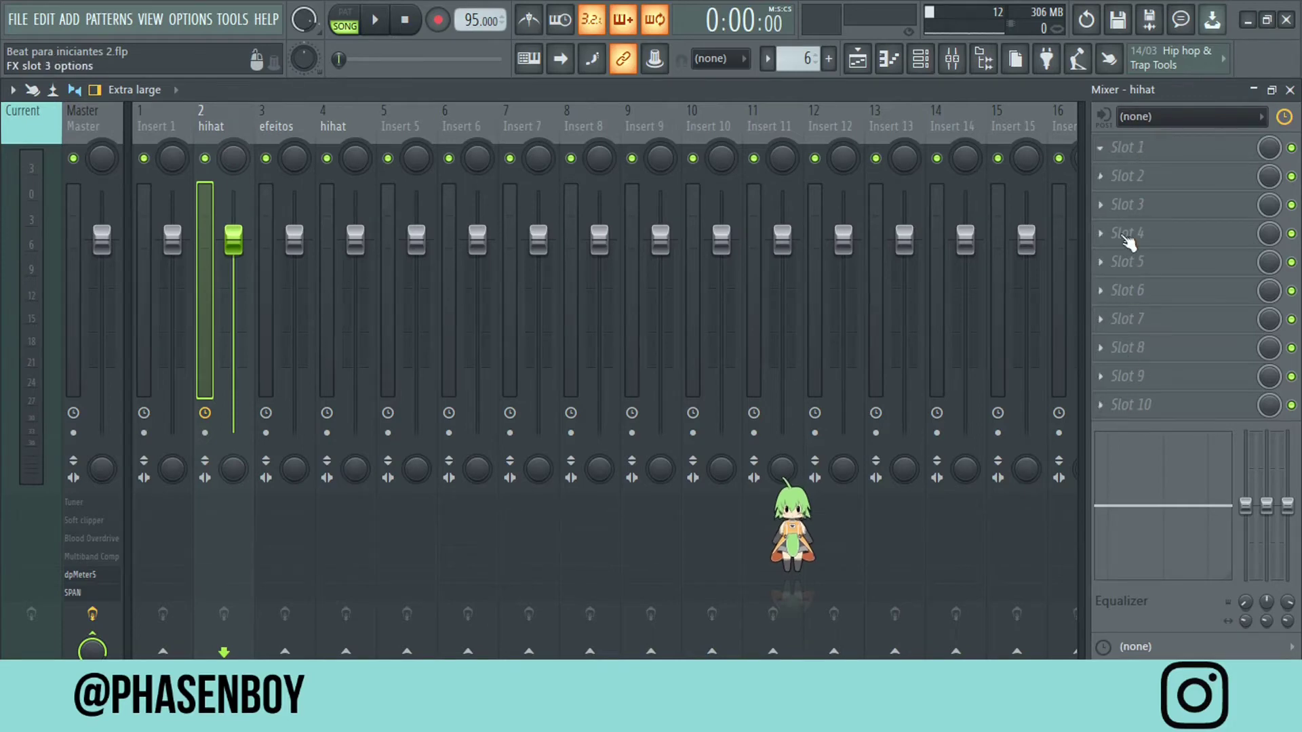
Load Fruity Reeverb 2 in effect slot 1 of the efeitos track and close its plugin window.
click(396, 121)
click(458, 119)
click(316, 121)
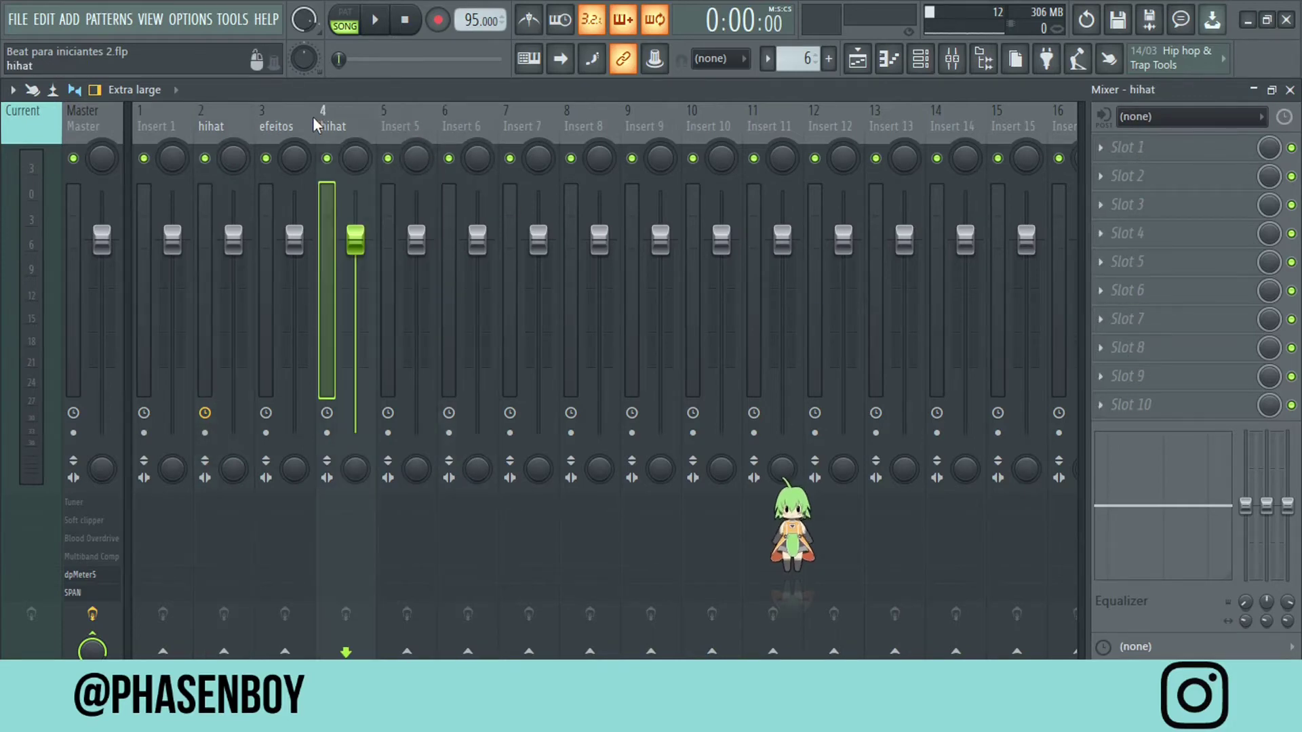
click(294, 125)
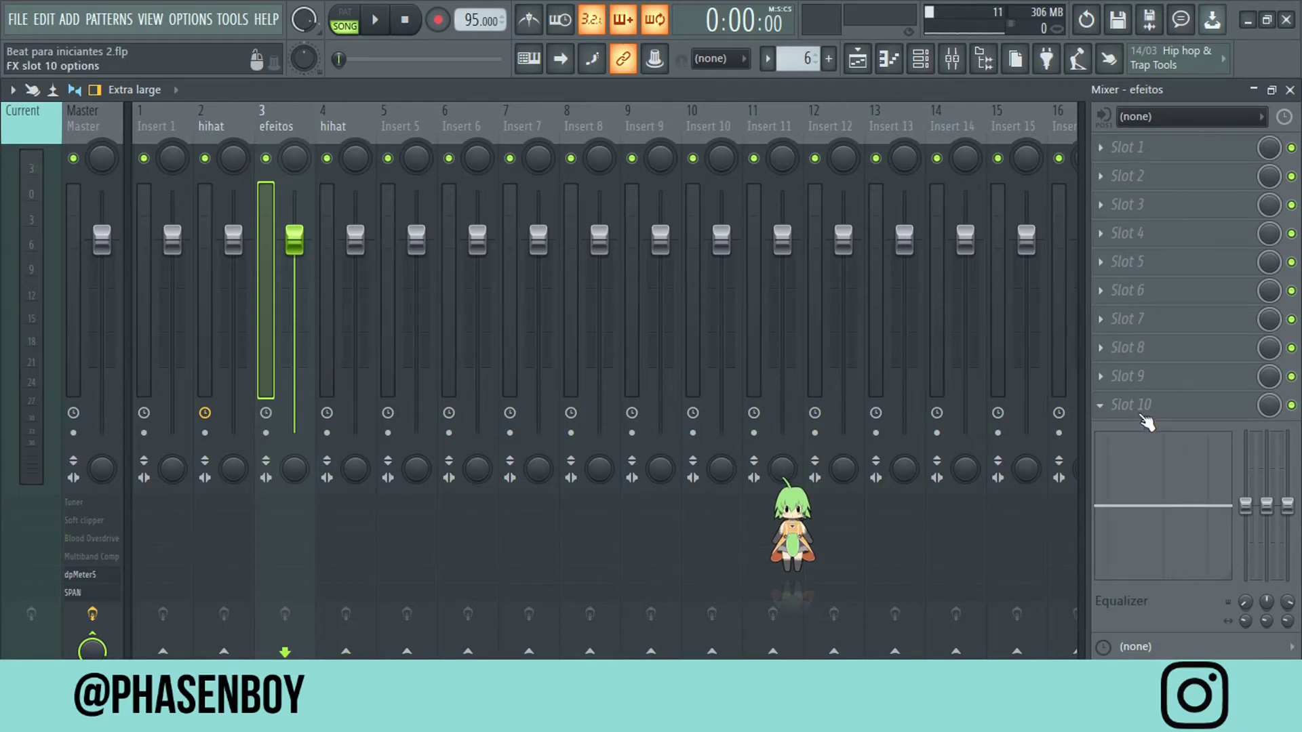
click(1101, 145)
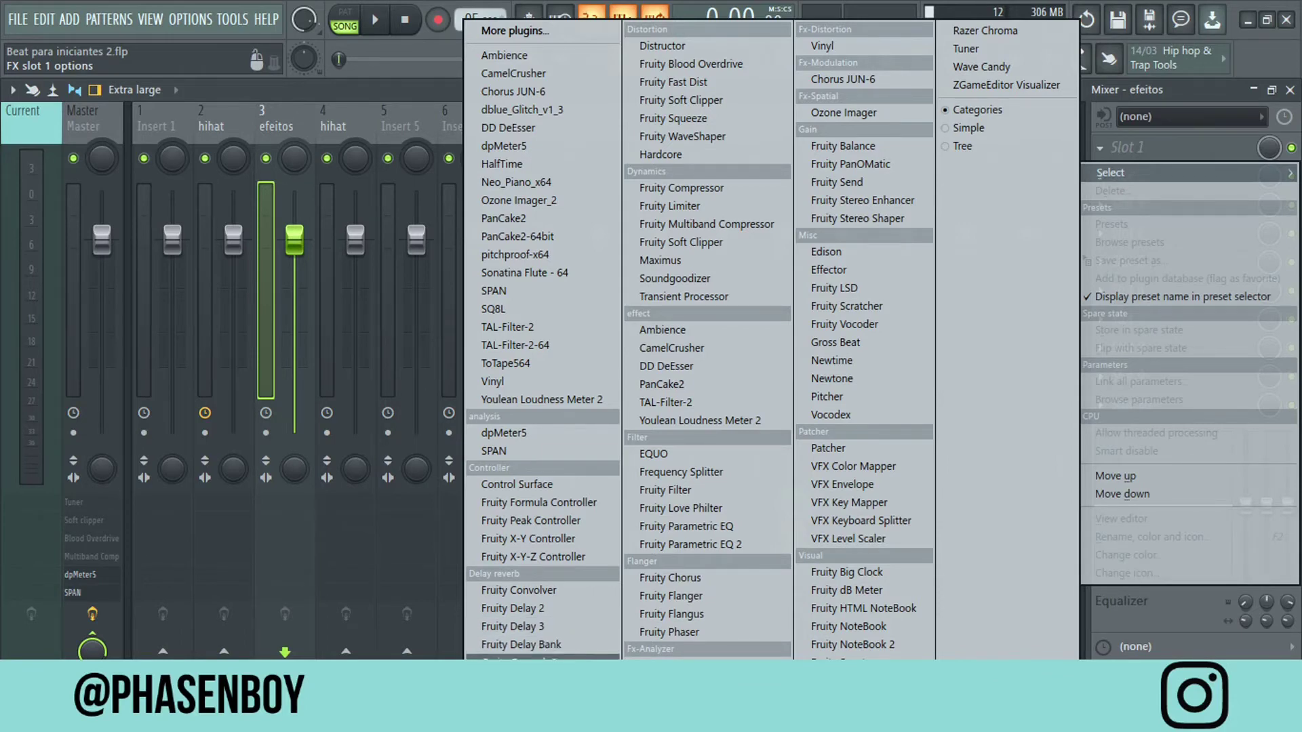
click(522, 658)
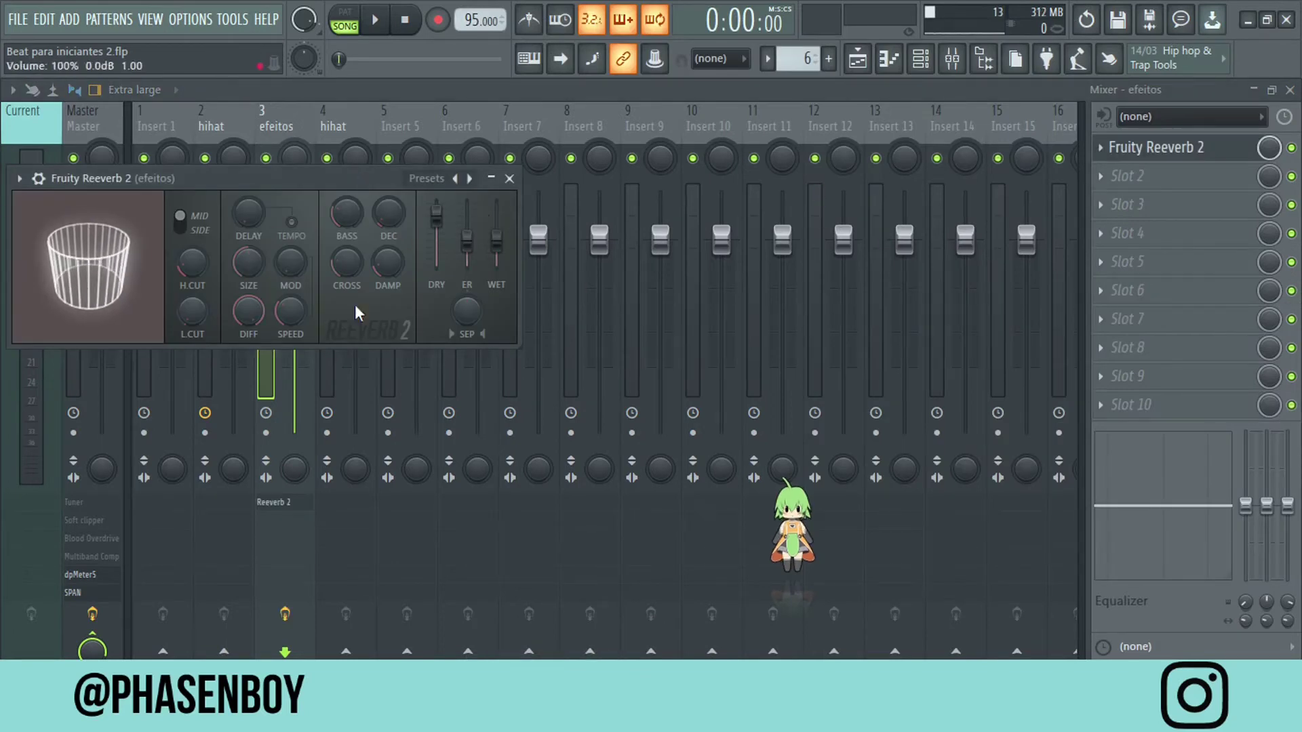
click(509, 179)
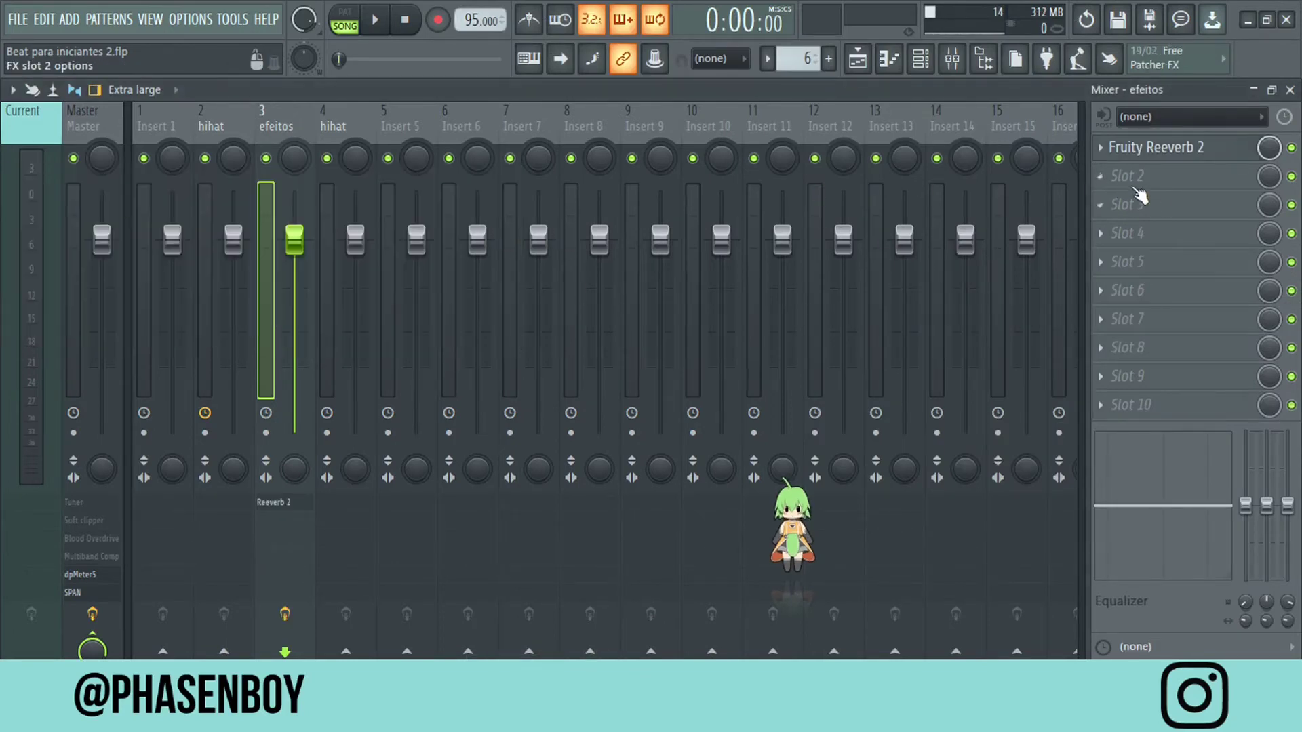
Move Fruity Reeverb 2 down to slot 2 and load Fruity Parametric EQ 2 in slot 1 of the efeitos track.
click(1101, 177)
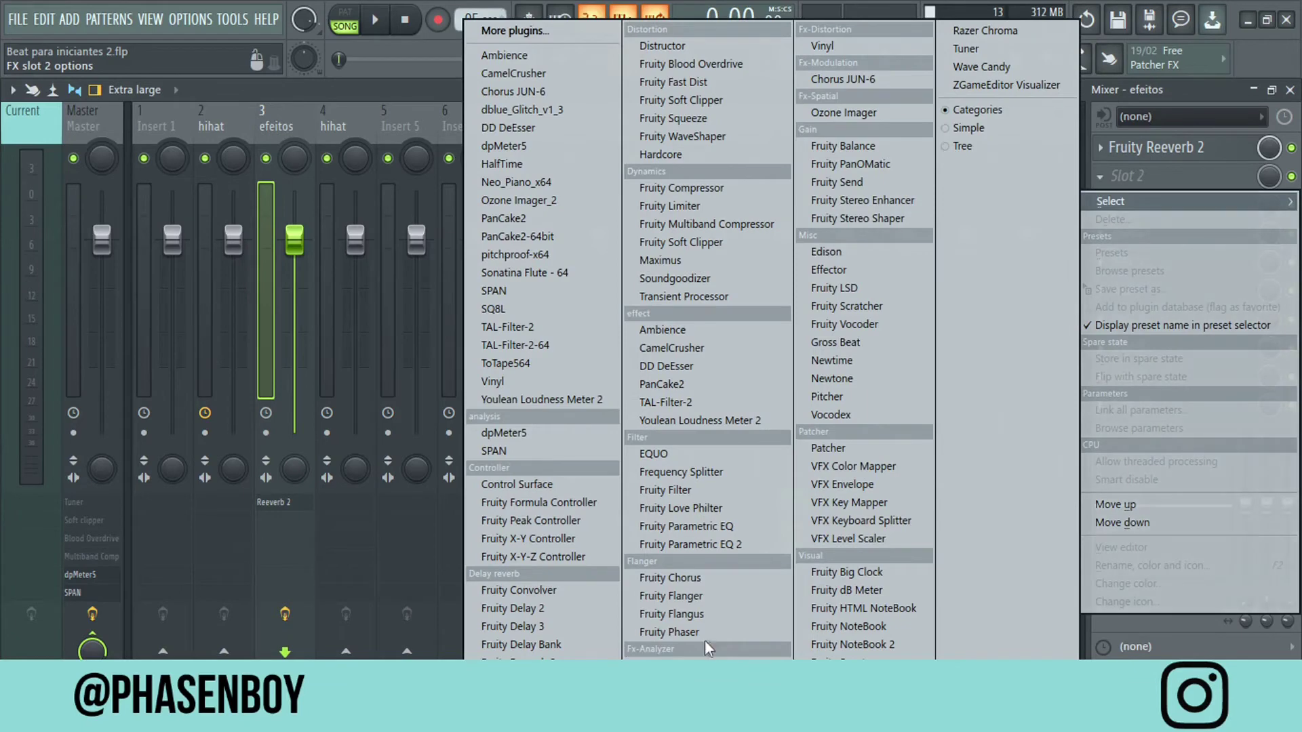
click(1157, 83)
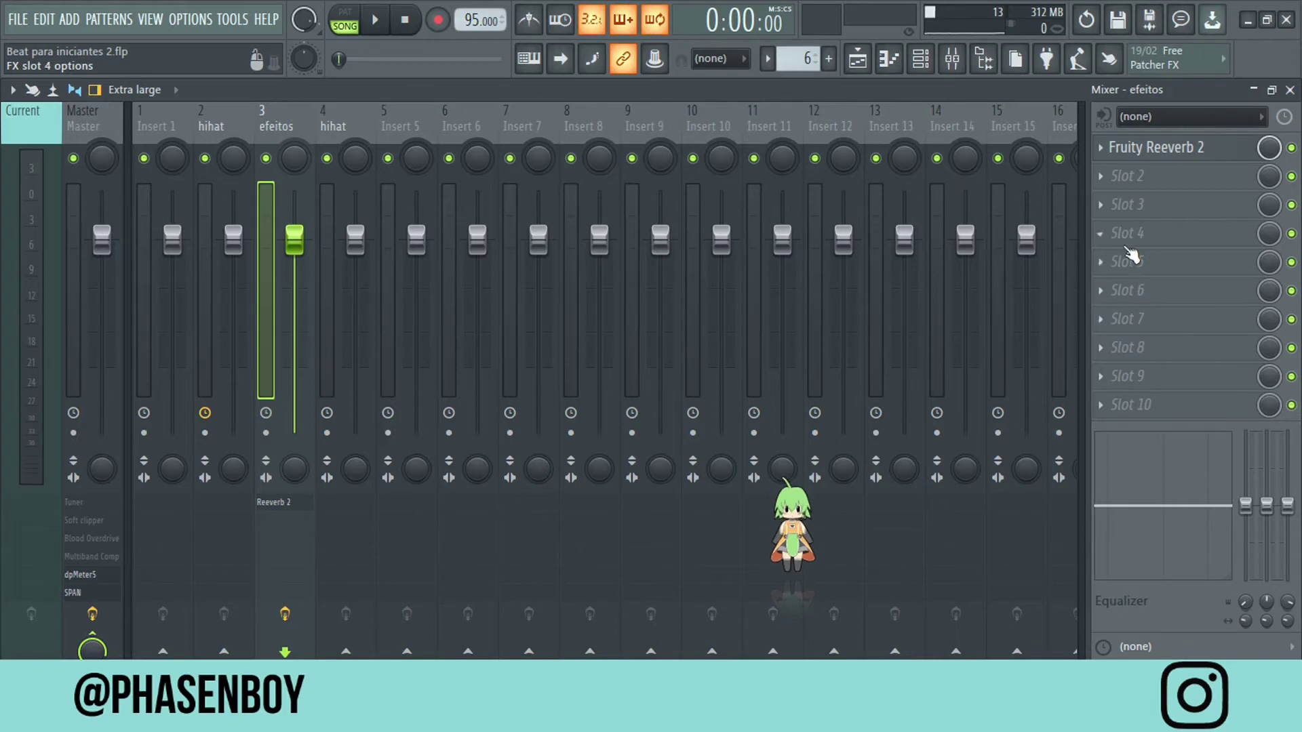
drag(1159, 147, 1151, 166)
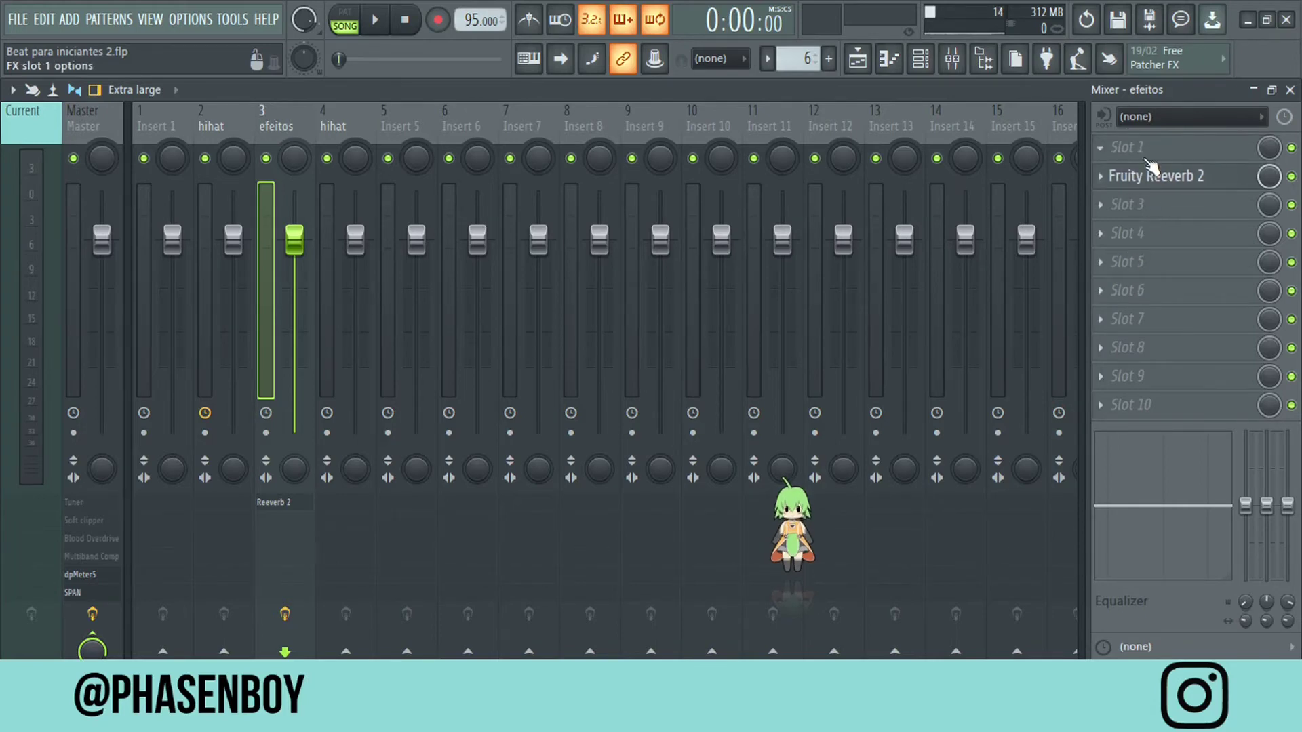
click(1143, 151)
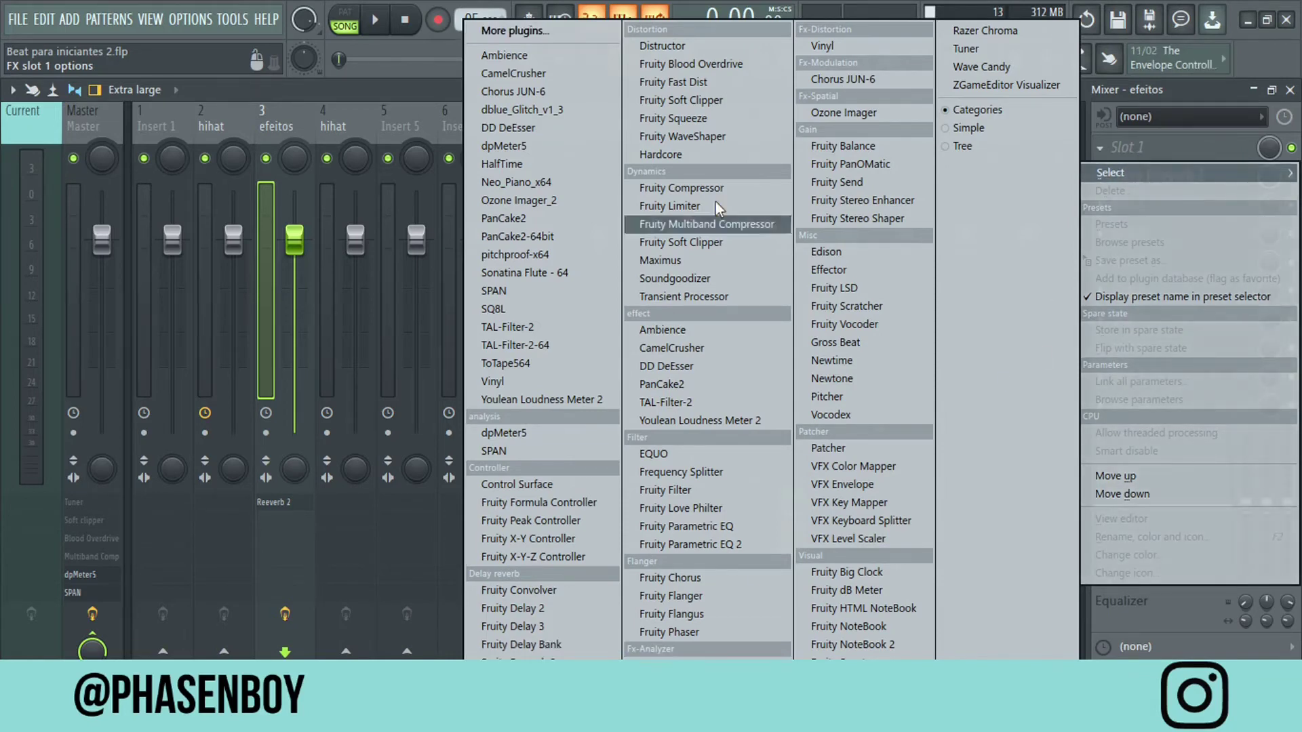
click(699, 544)
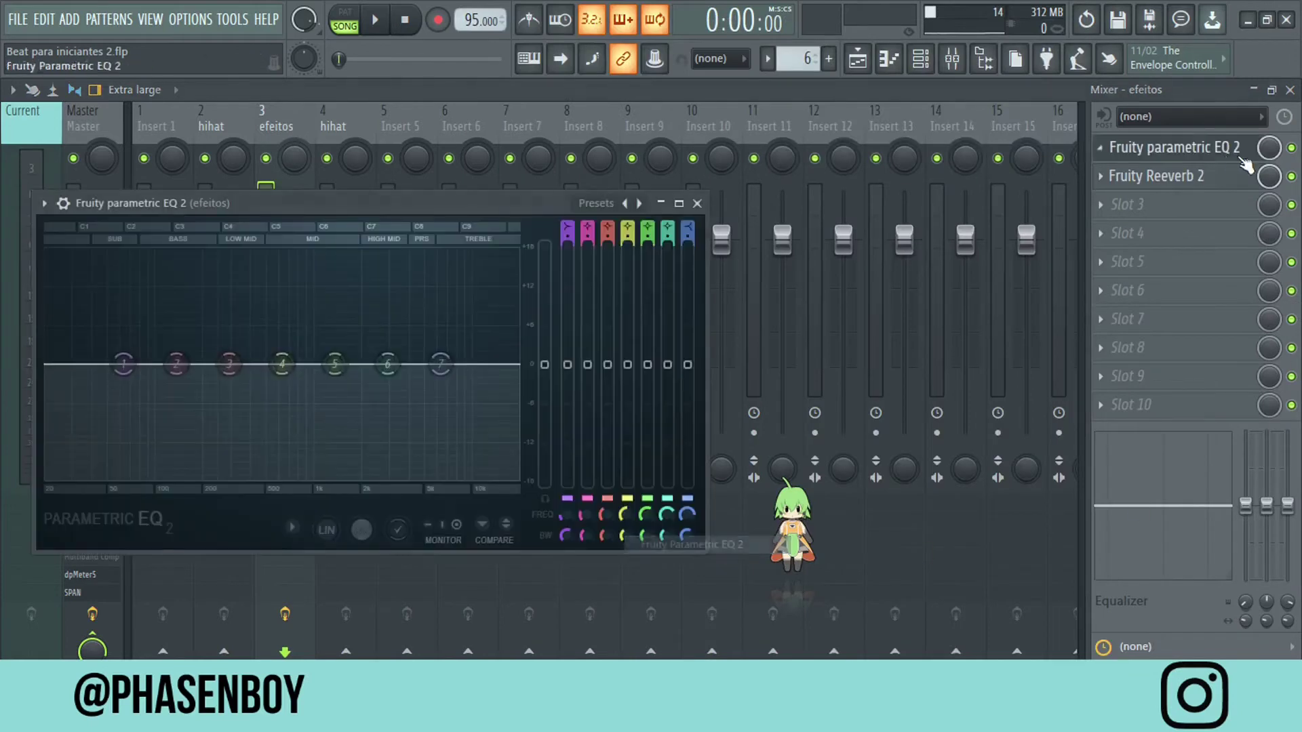
Load Fruity Compressor in slot 3 of the efeitos track and move it down to slot 6.
click(1128, 203)
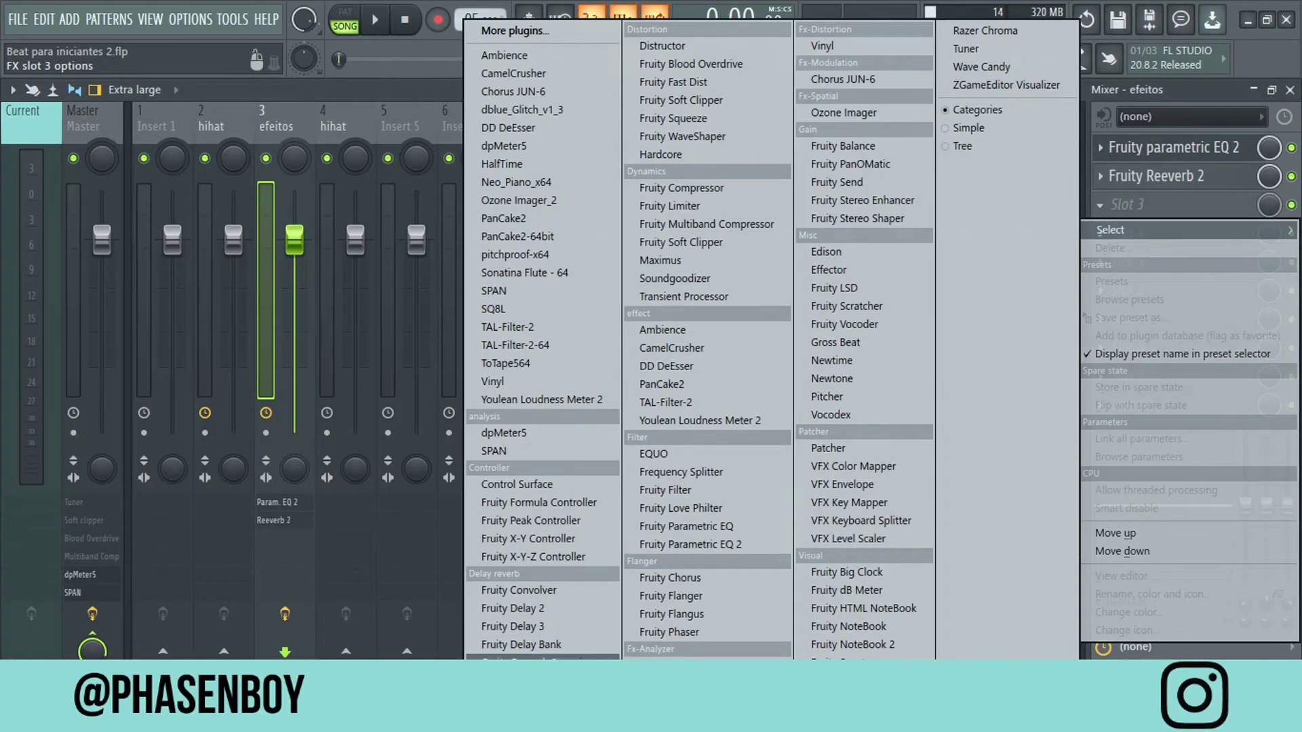
drag(704, 189, 713, 187)
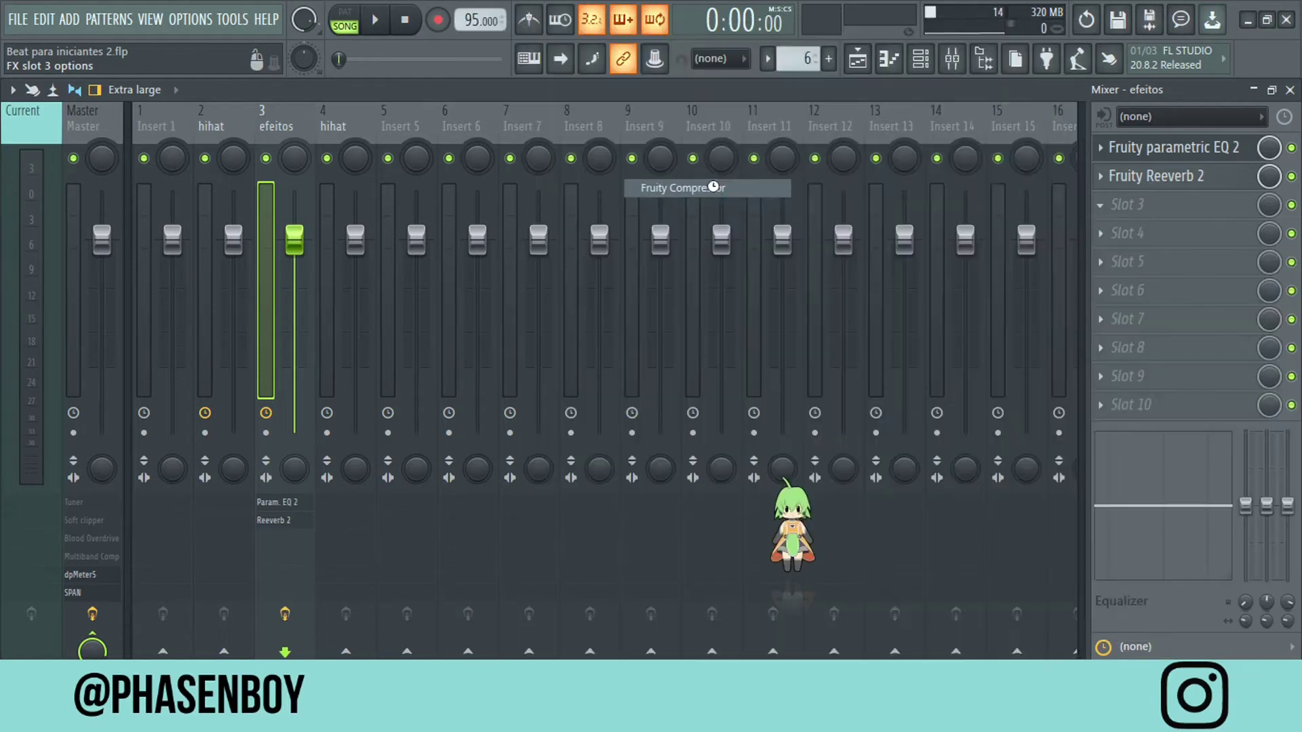
scroll(1162, 216, down, 3)
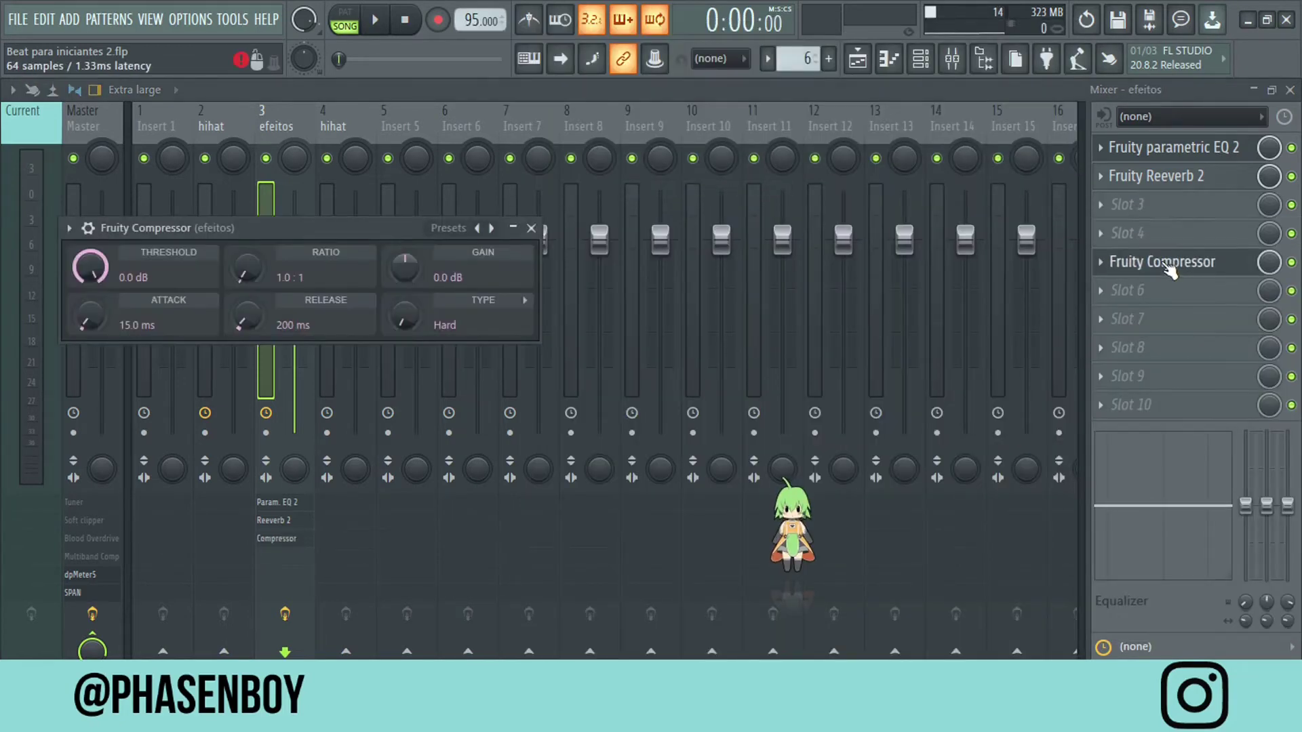
Load Fruity Delay 2 in slot 3 and move it down to slot 5, with Fruity Compressor in slot 7.
click(1146, 210)
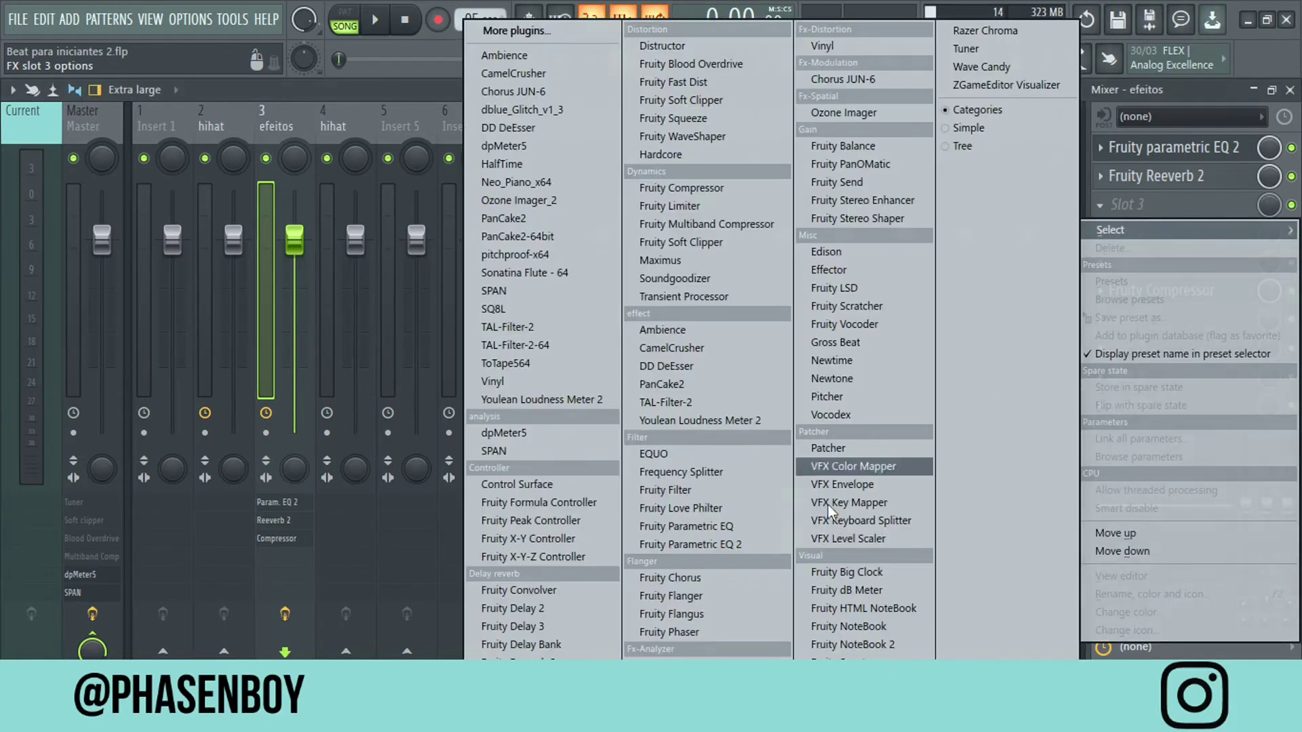
click(527, 606)
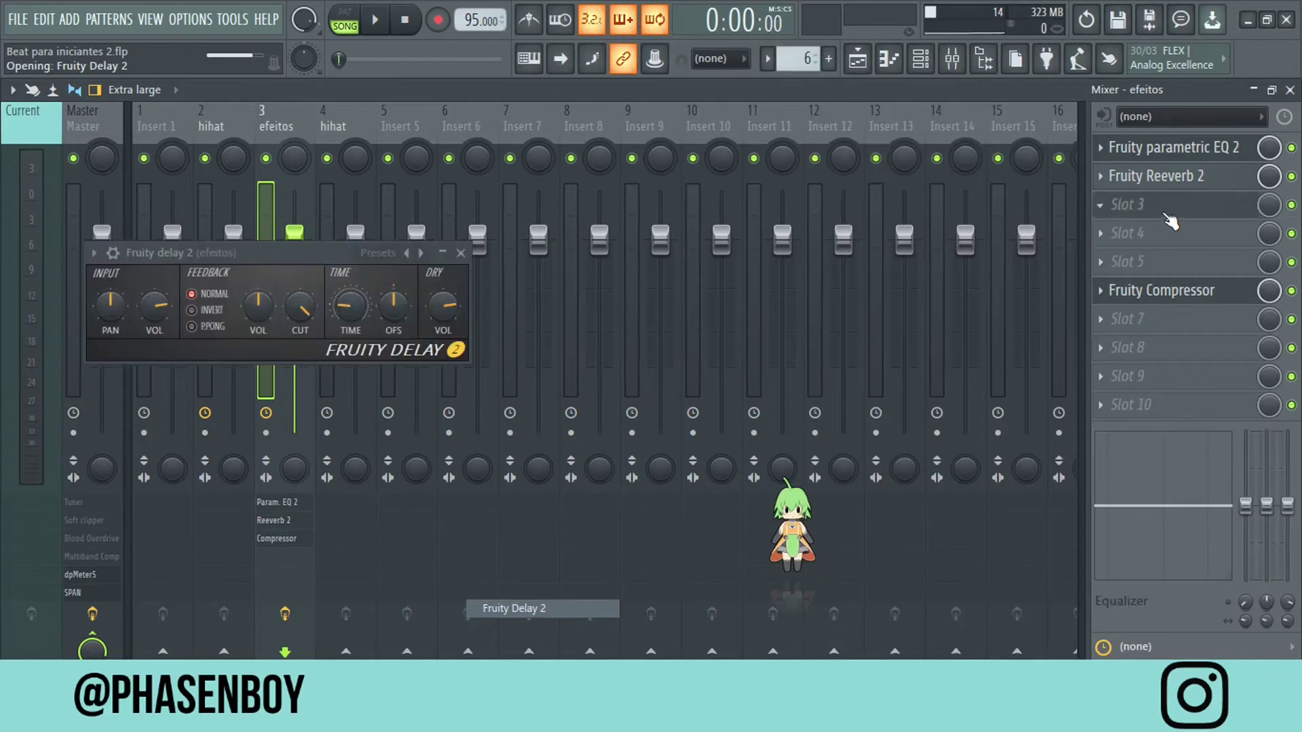
scroll(1166, 212, down, 1)
scroll(1177, 294, down, 1)
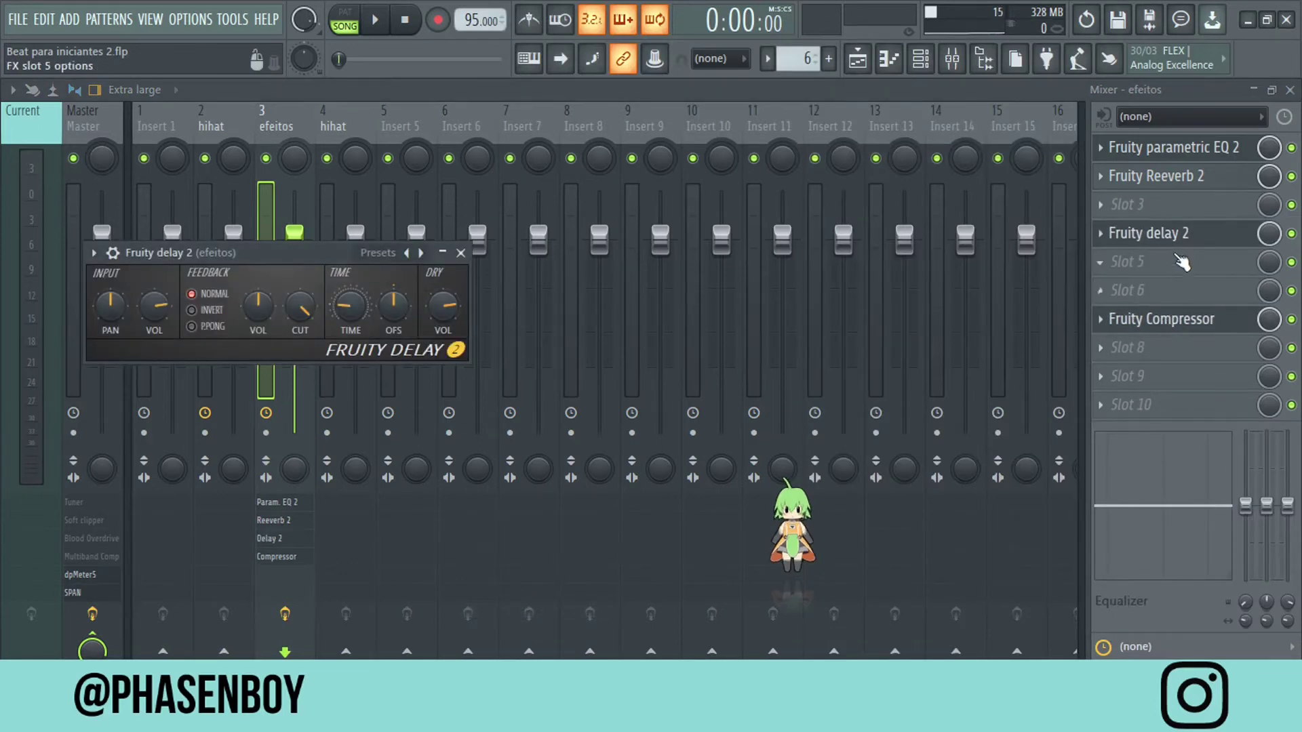
scroll(1180, 241, down, 1)
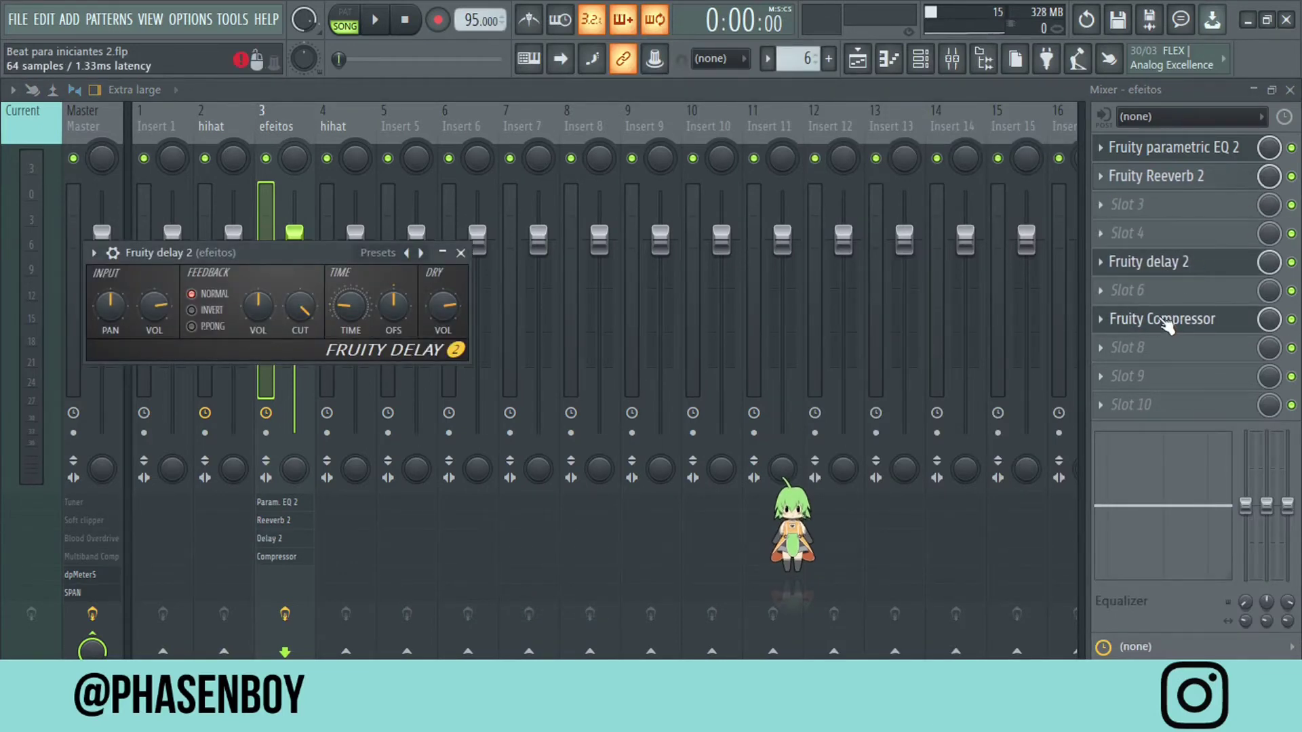
Load Fruity Chorus in slot 6 of the efeitos track and move Fruity Compressor down to slot 9.
scroll(1169, 319, down, 1)
click(1157, 302)
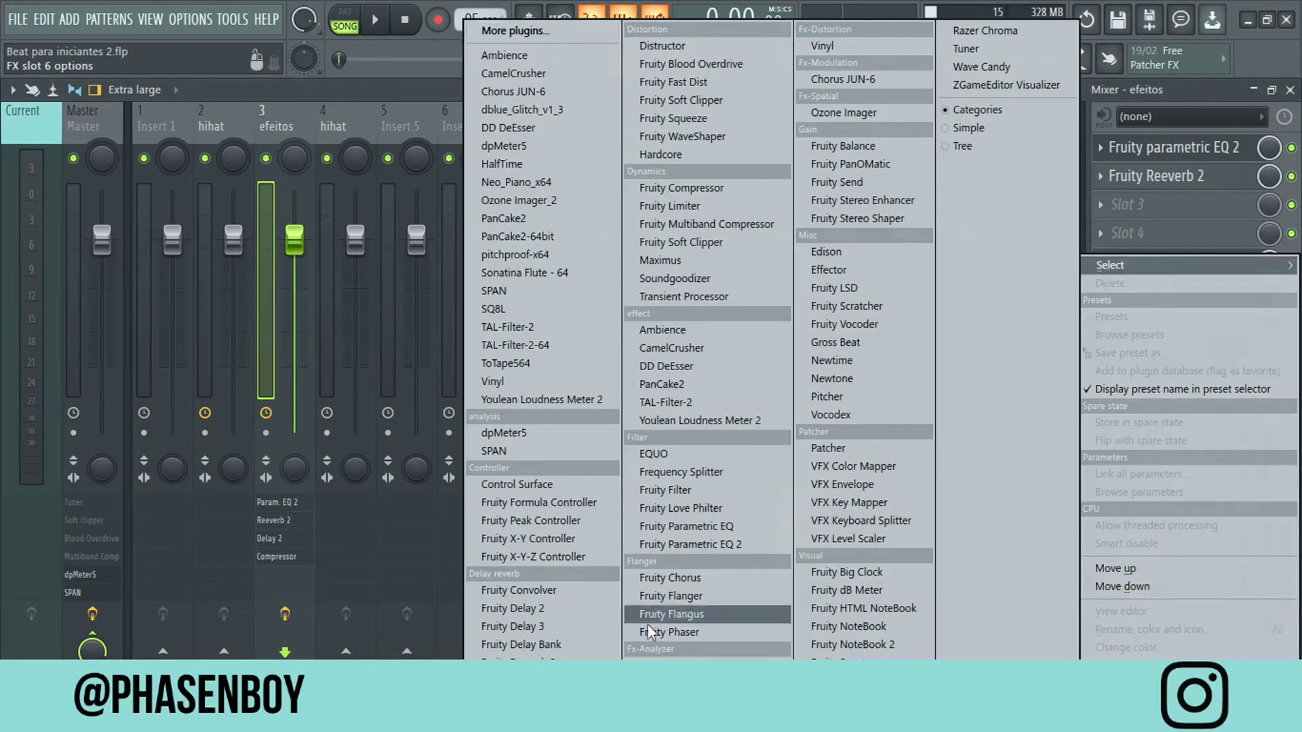
click(686, 578)
scroll(1150, 343, down, 1)
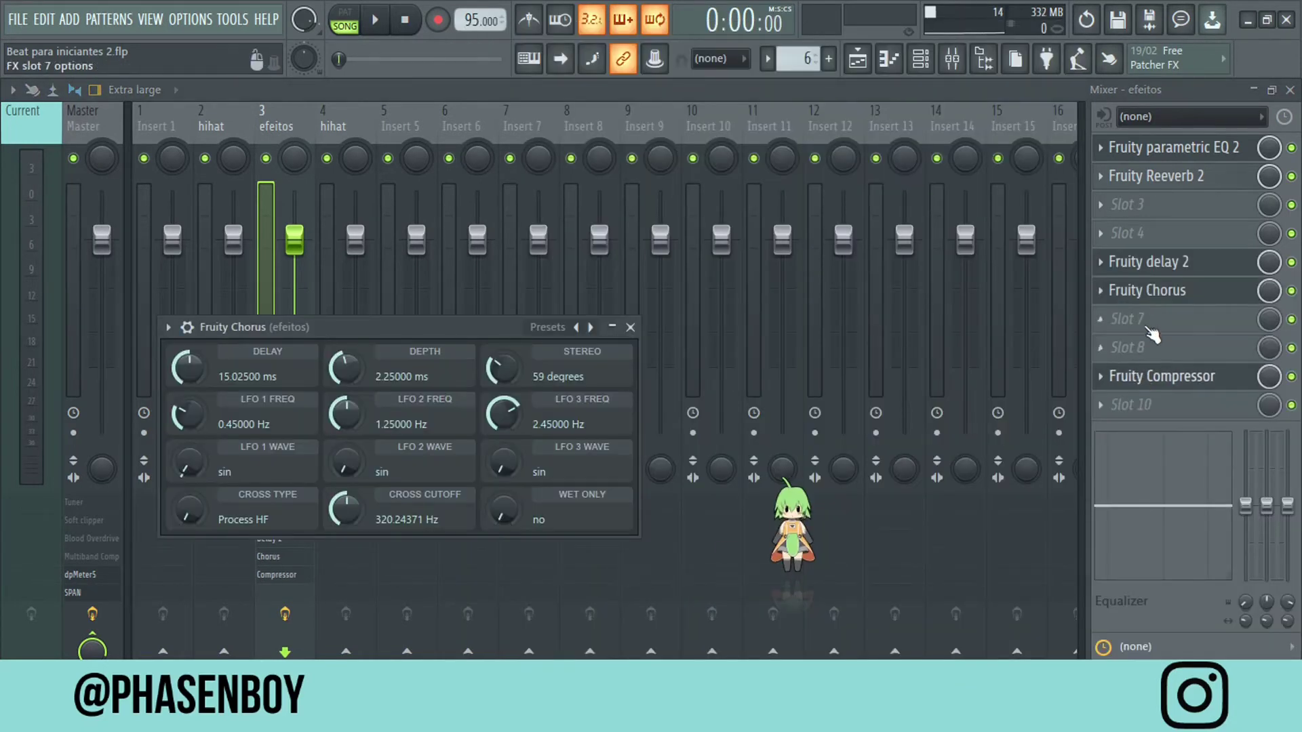
click(1146, 321)
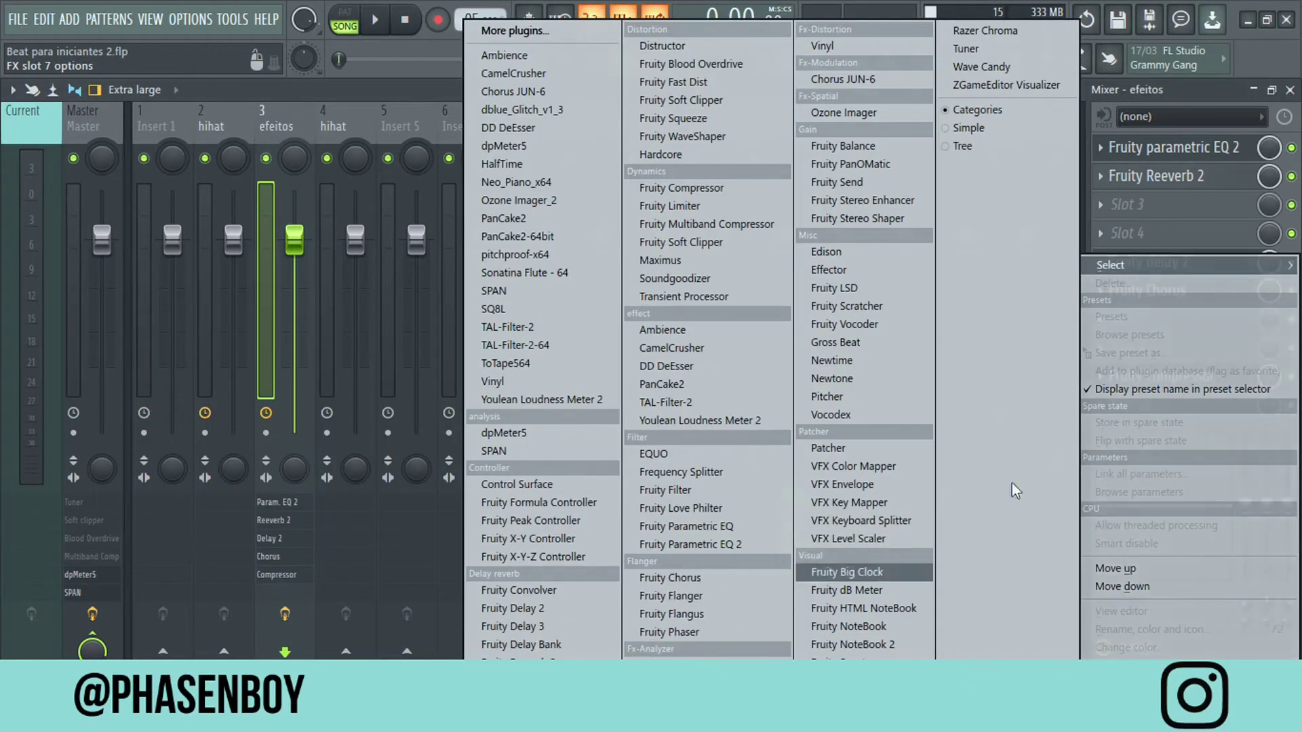
click(1207, 103)
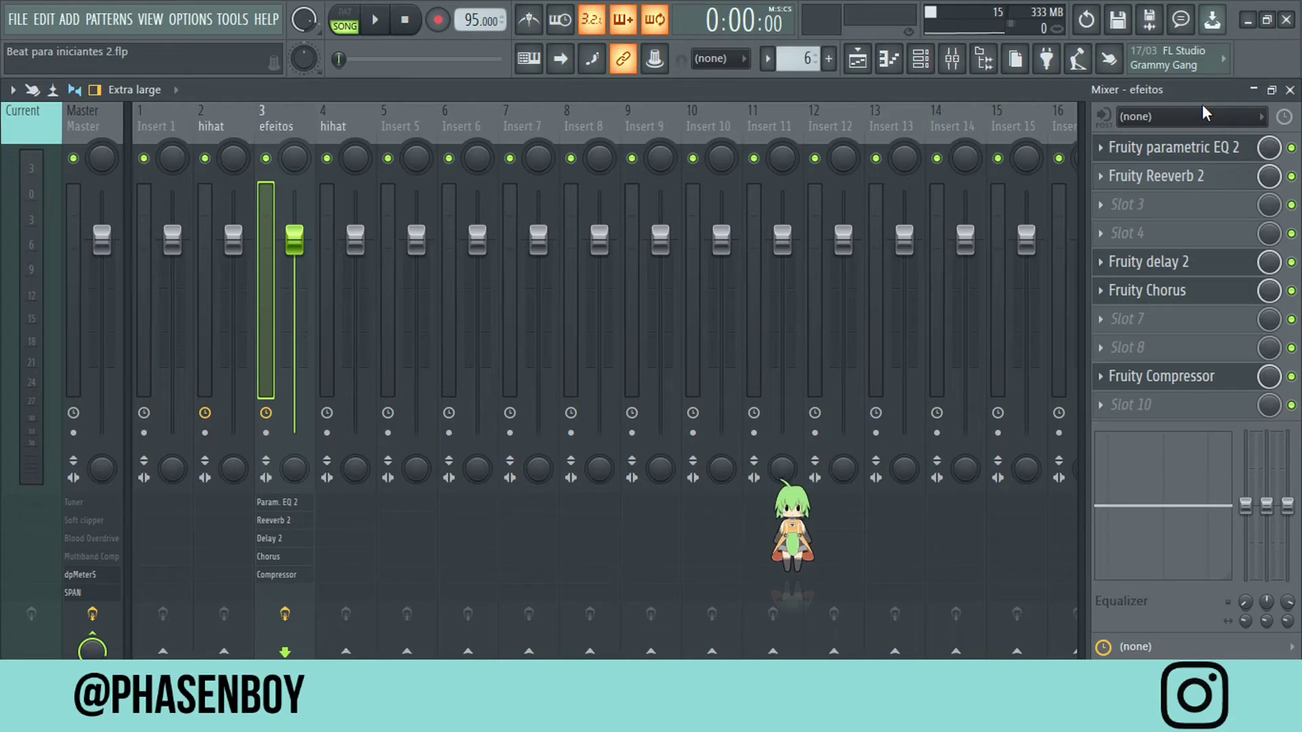
Disable Fruity Delay 2 and Fruity Chorus on the efeitos track, move Fruity Compressor to slot 3 and the disabled effects to slots 7 and 8.
click(1292, 290)
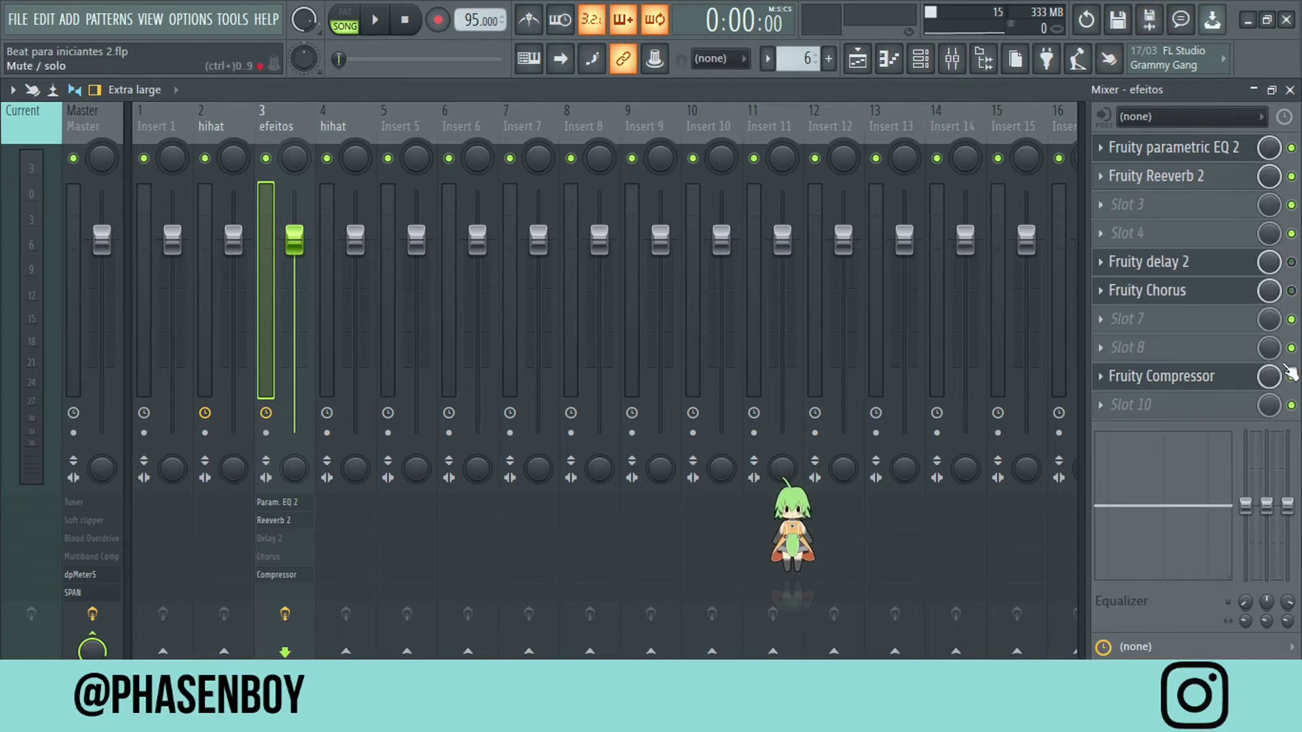
drag(1162, 375, 1207, 207)
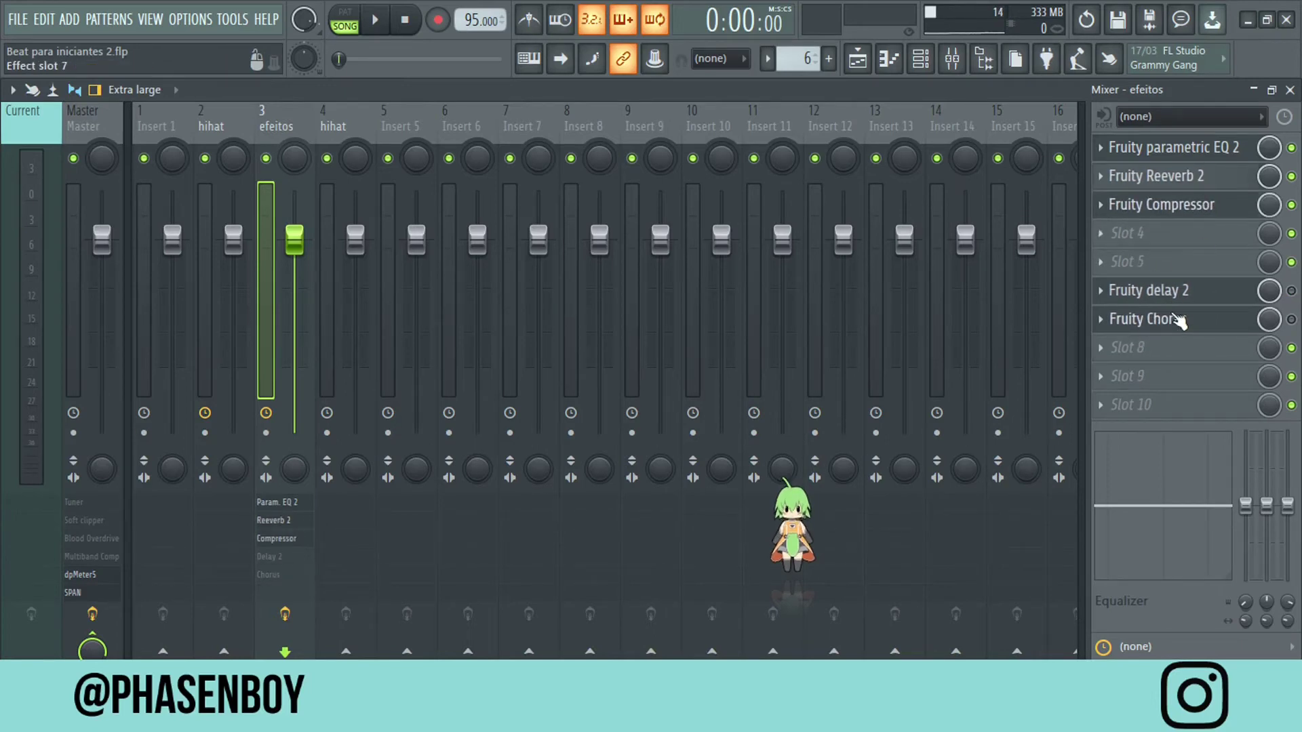
drag(1179, 320, 1180, 349)
drag(1181, 290, 1180, 319)
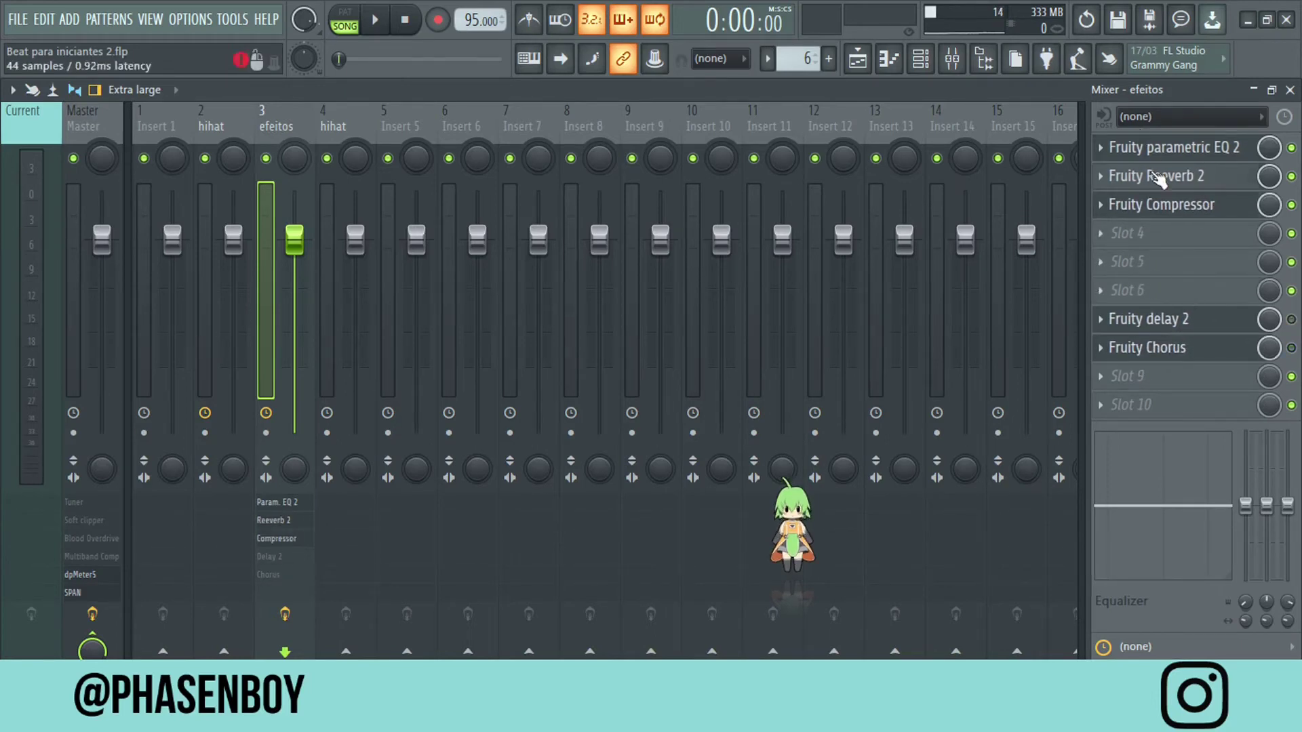
Try a low cut with band 1 of Fruity Parametric EQ 2 at about 341 Hz, and reset the band.
click(1143, 151)
drag(381, 203, 597, 164)
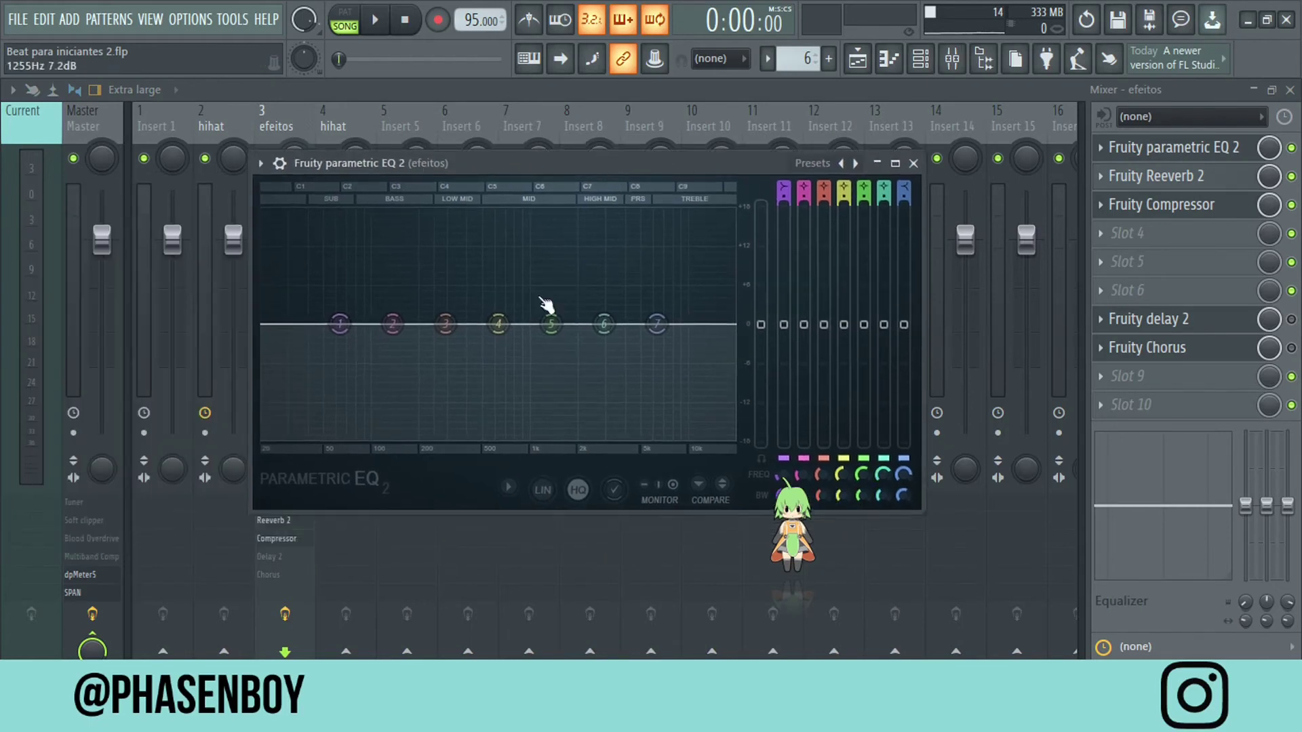
drag(340, 324, 457, 438)
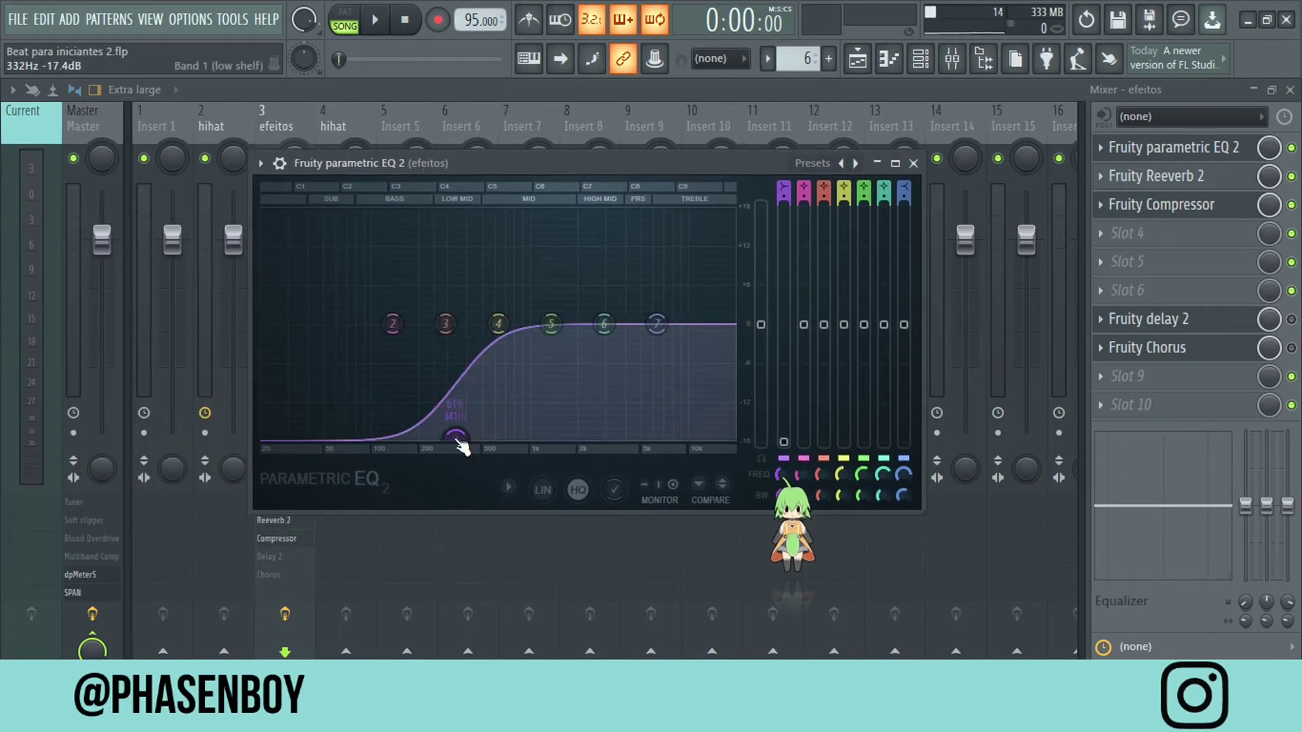
right_click(459, 442)
click(494, 465)
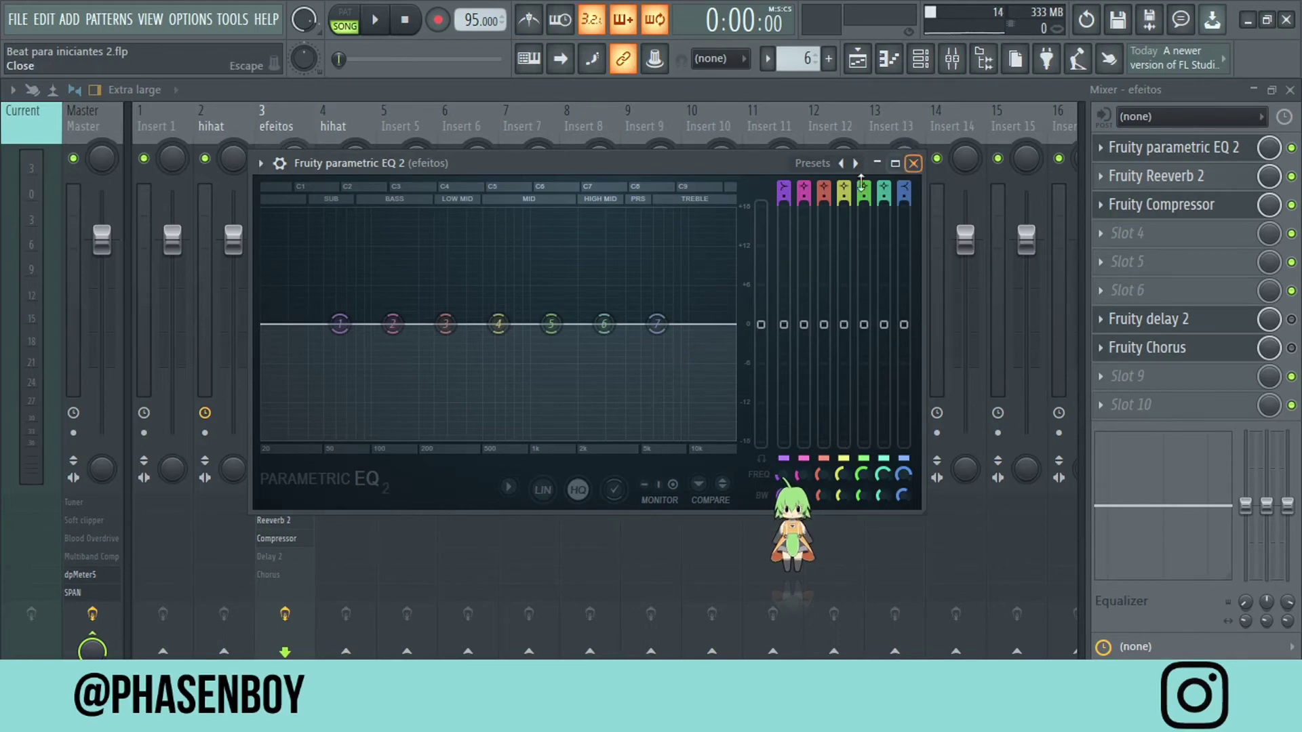
Try boosting band 5 of Fruity Parametric EQ 2 at about 1454 Hz, reset the band, and close the equalizer's editor.
drag(561, 325, 561, 276)
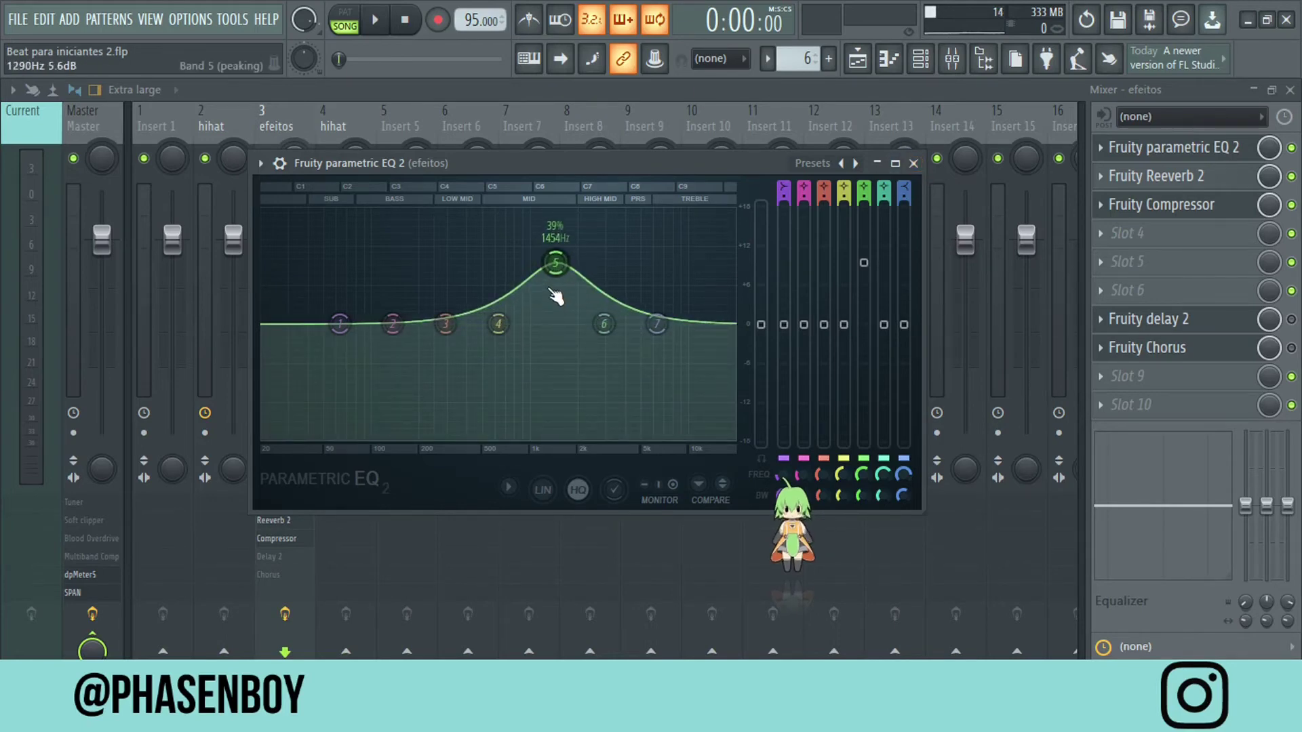
right_click(557, 272)
click(568, 292)
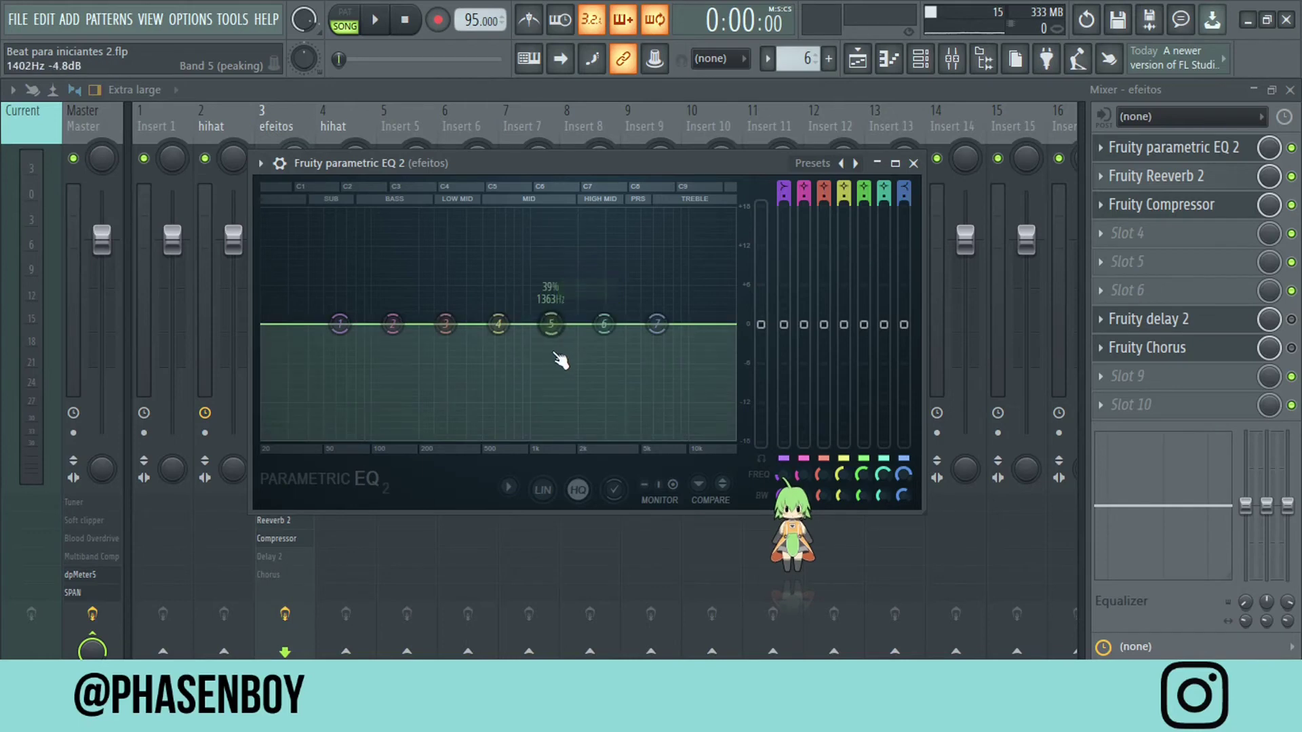
click(914, 163)
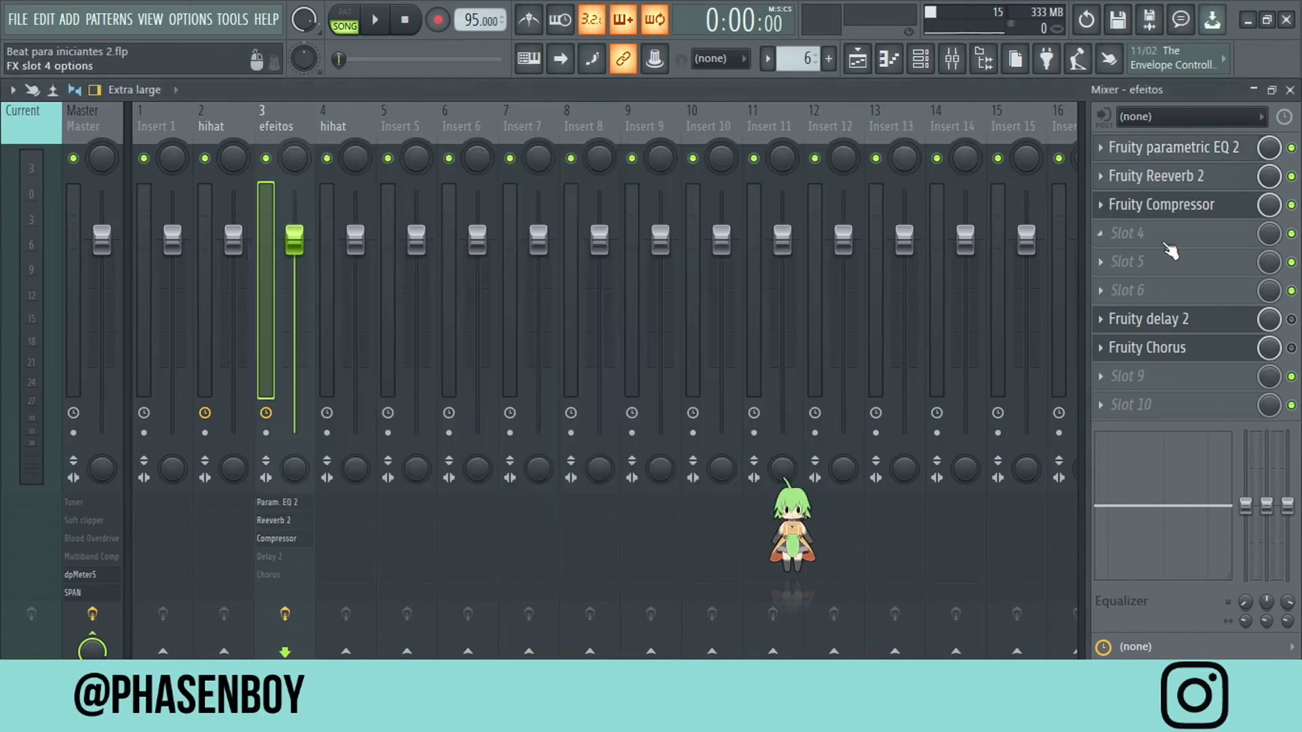
Adjust the room size and wet level of Fruity Reeverb 2 on the efeitos track, set diffusion to 66, and close its editor.
click(1169, 182)
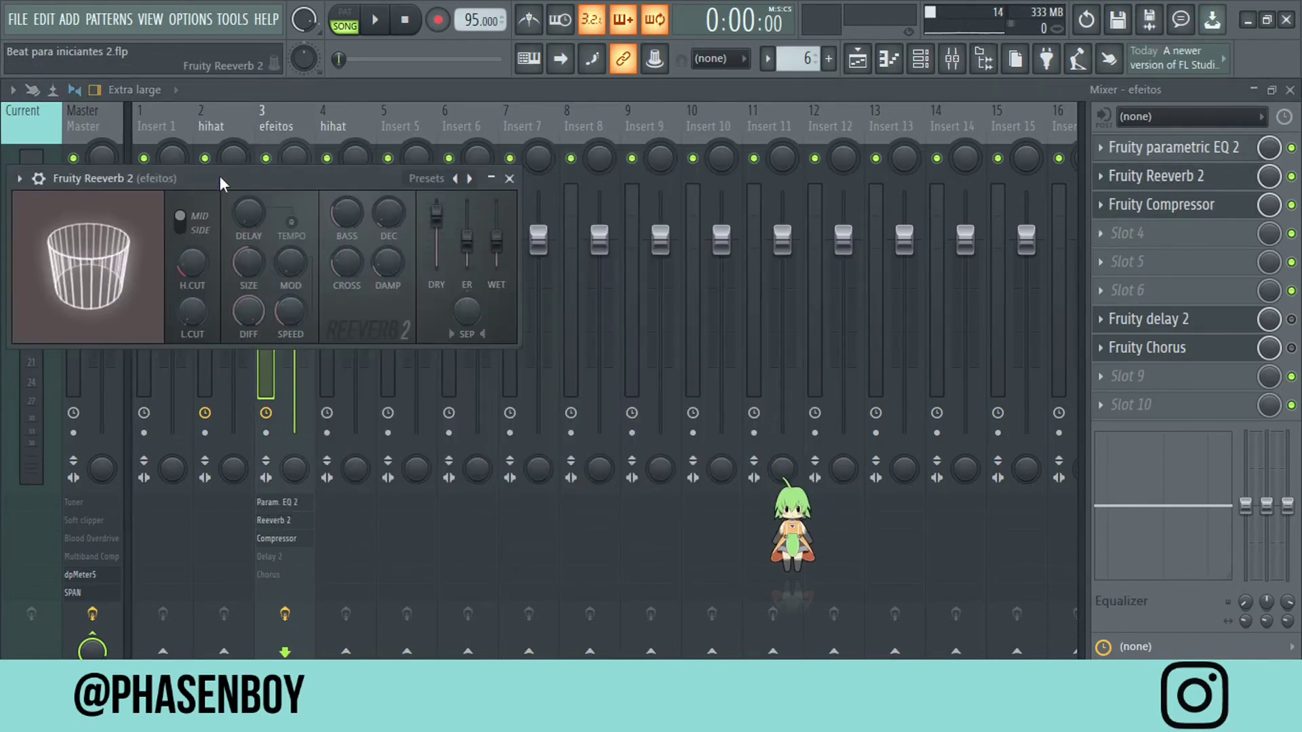
drag(220, 176, 555, 201)
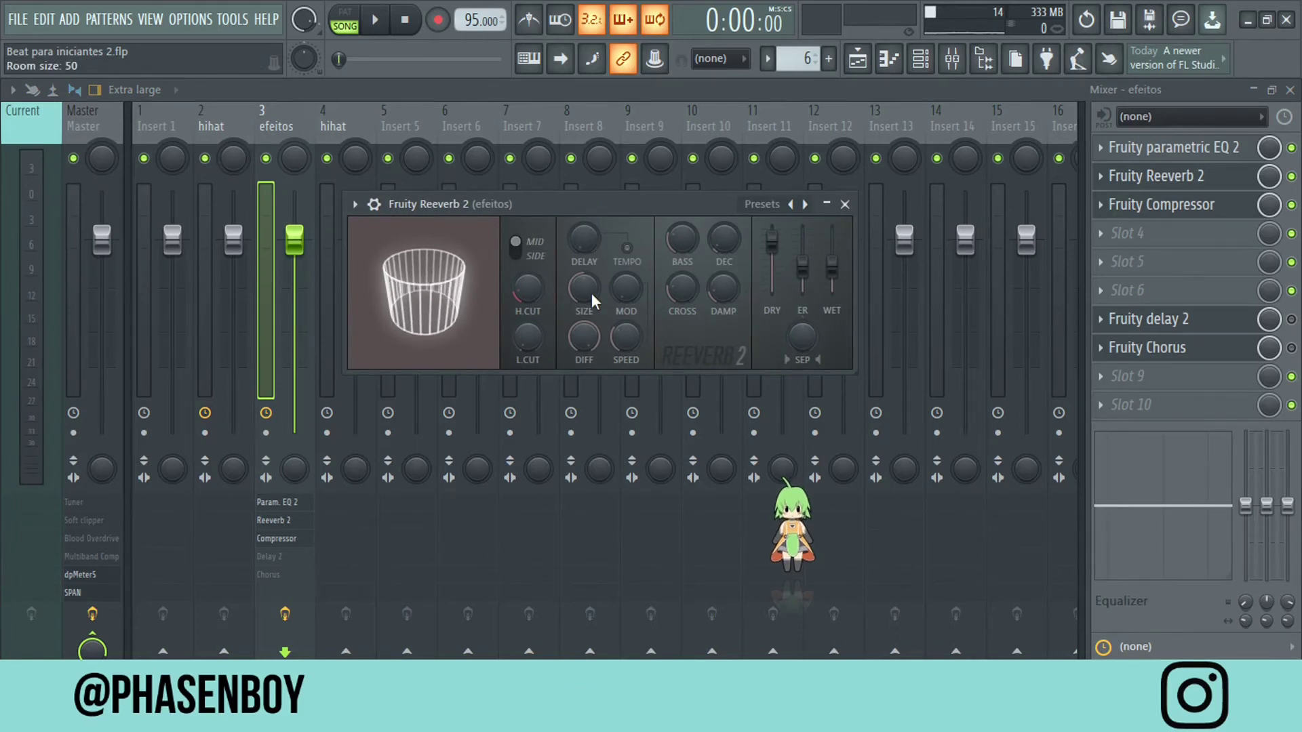
scroll(592, 293, up, 5)
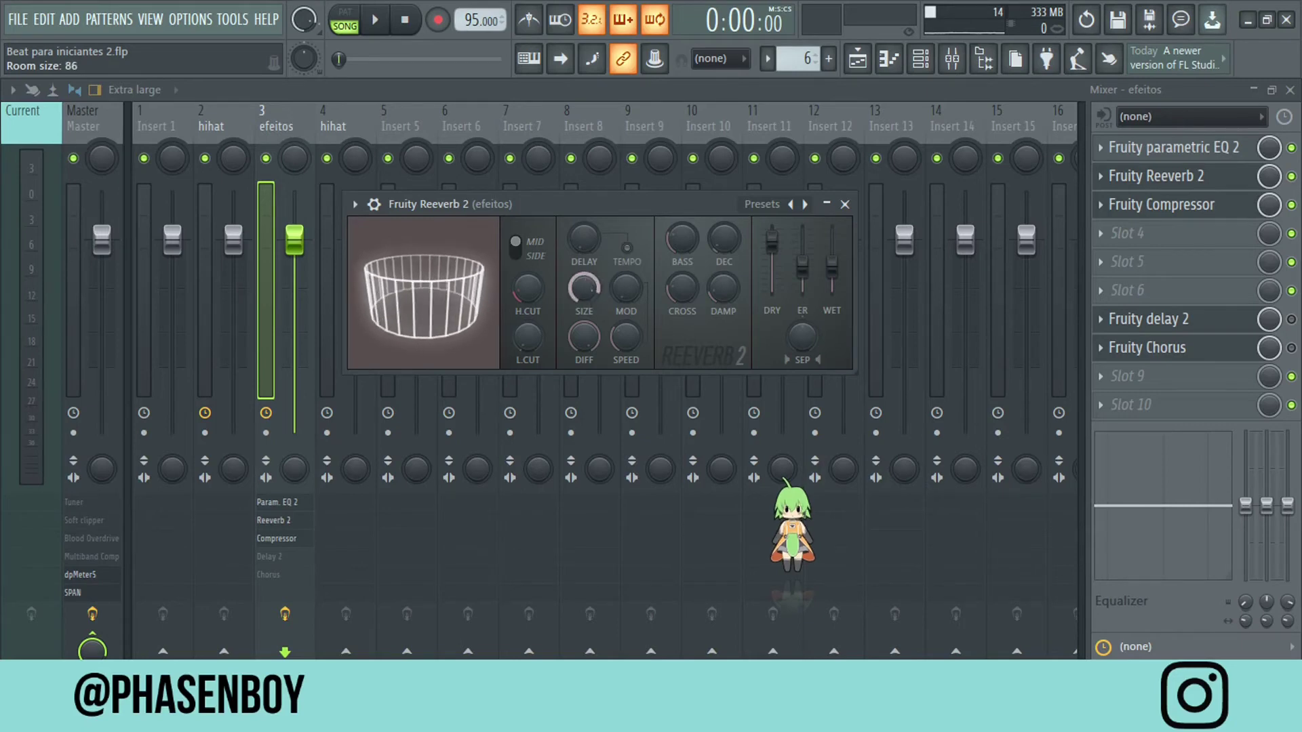
drag(591, 293, 589, 387)
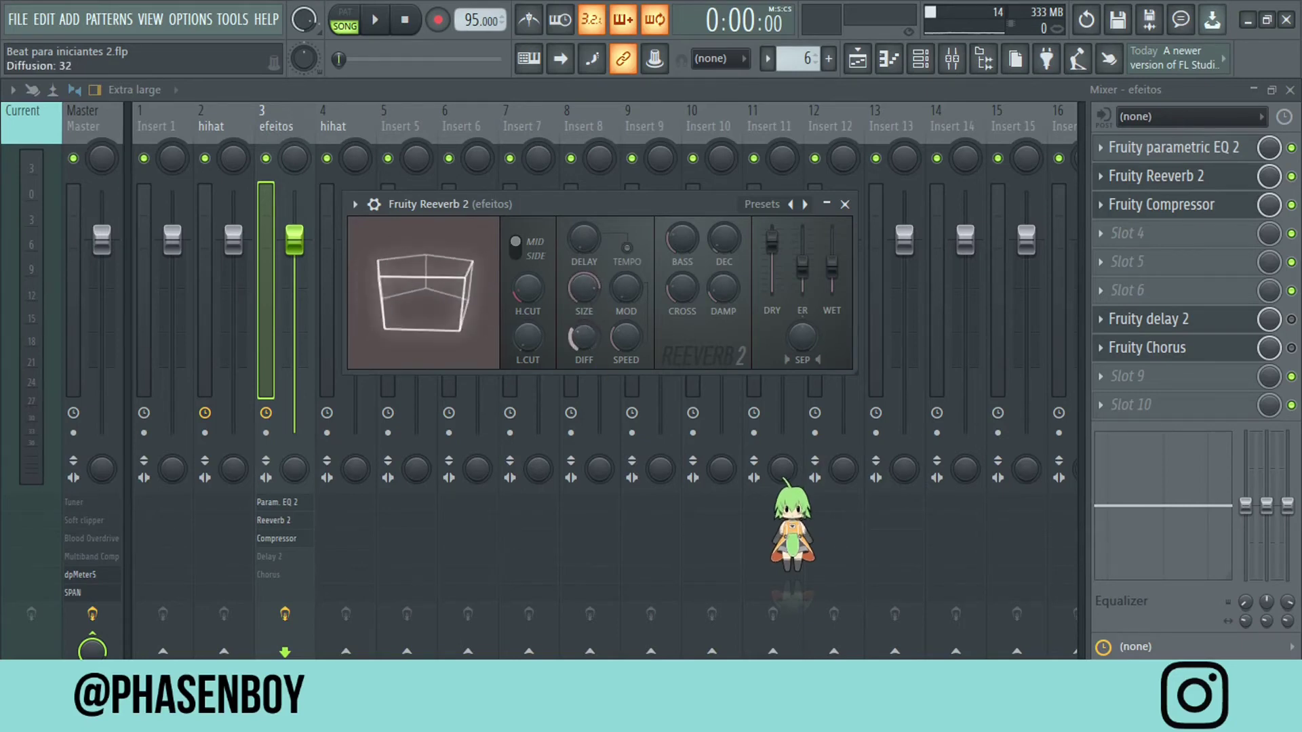
drag(585, 337, 585, 312)
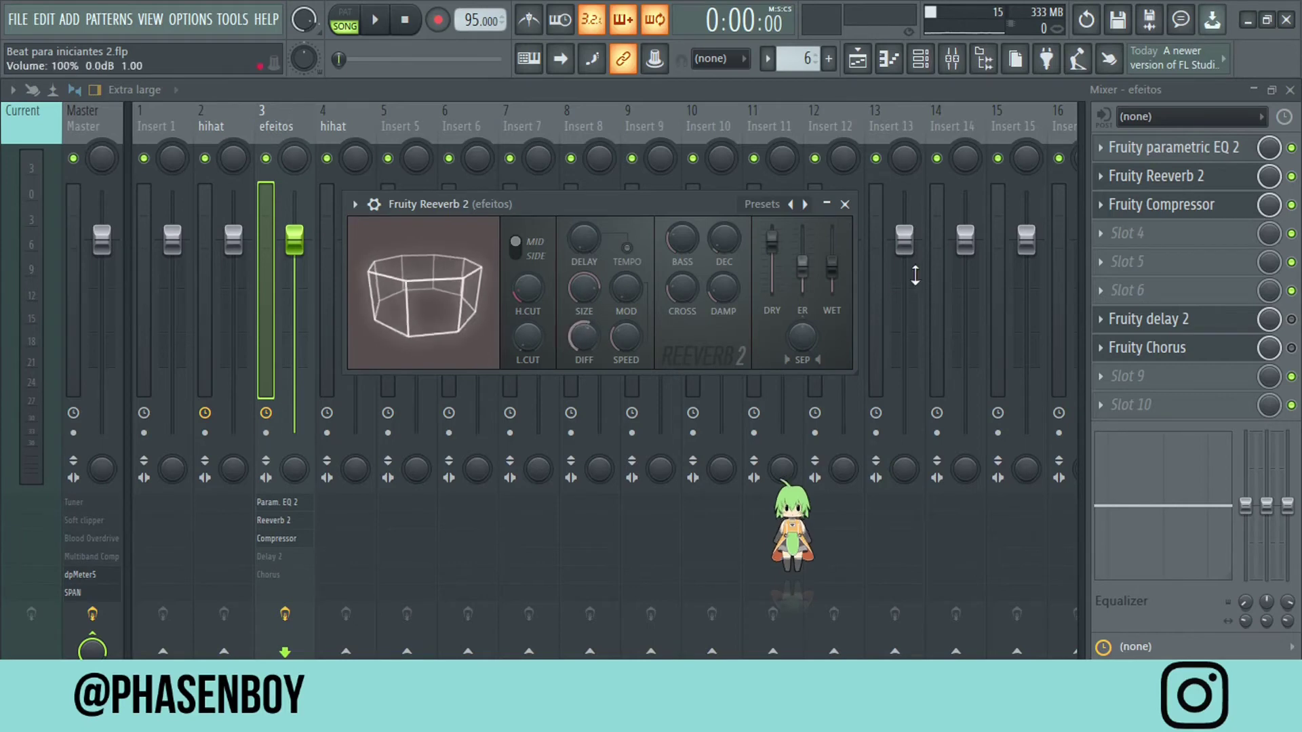
mouse_move(832, 266)
mouse_down()
mouse_move(832, 247)
mouse_move(802, 260)
mouse_move(832, 247)
mouse_move(832, 269)
mouse_up()
drag(586, 293, 586, 307)
drag(584, 338, 587, 335)
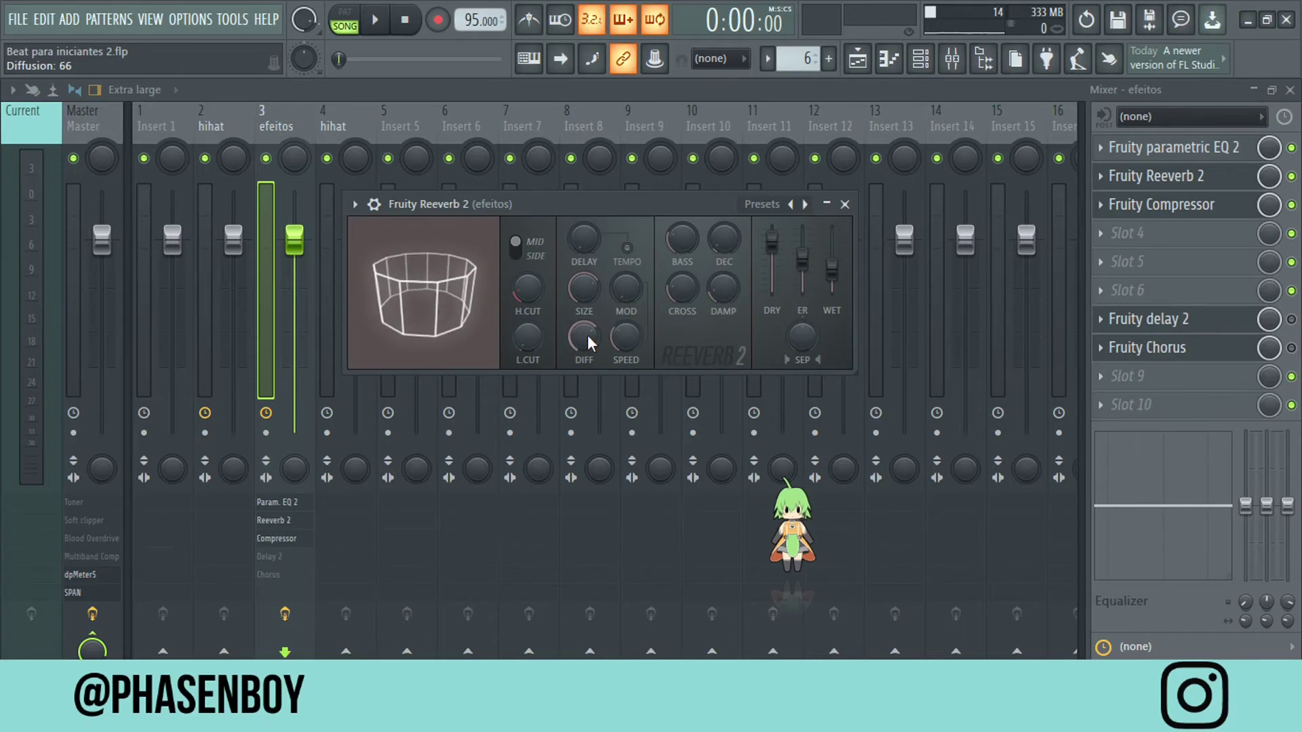
click(845, 204)
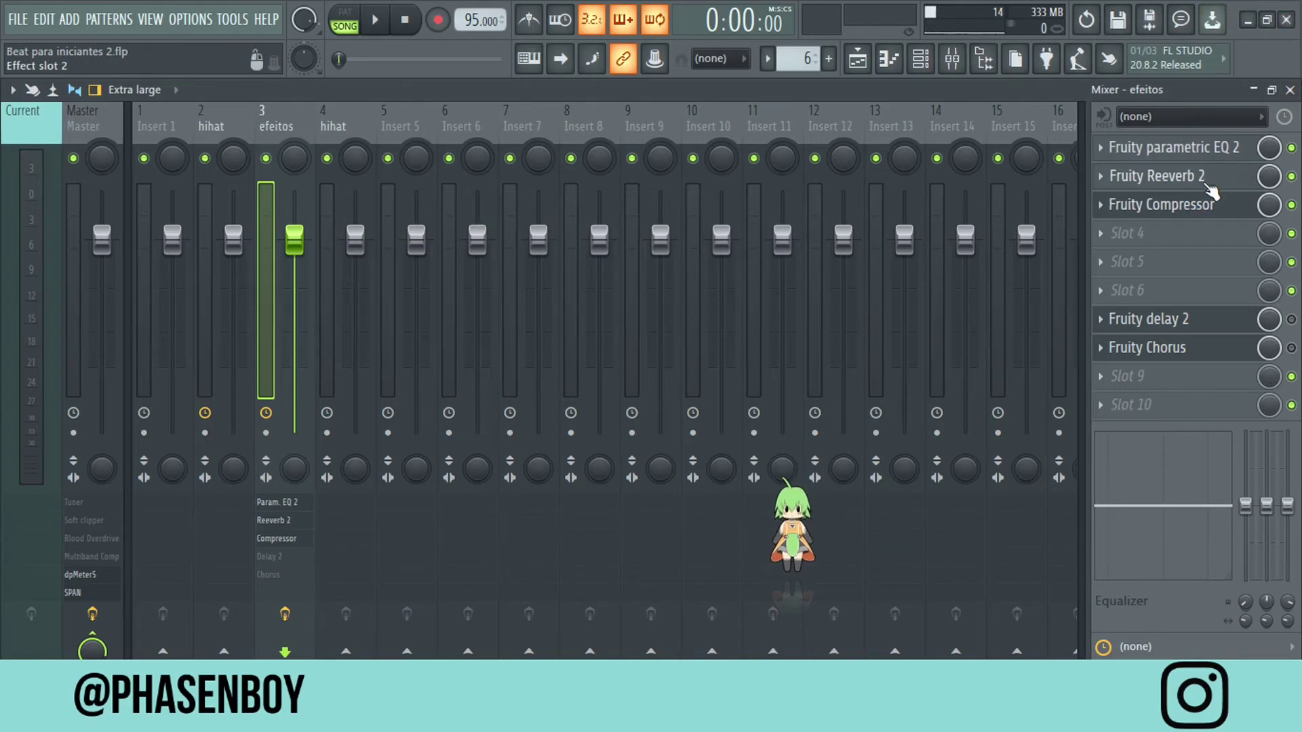
Adjust the threshold of Fruity Compressor on the efeitos track, trying about -7.5 dB, and close its editor.
click(1183, 215)
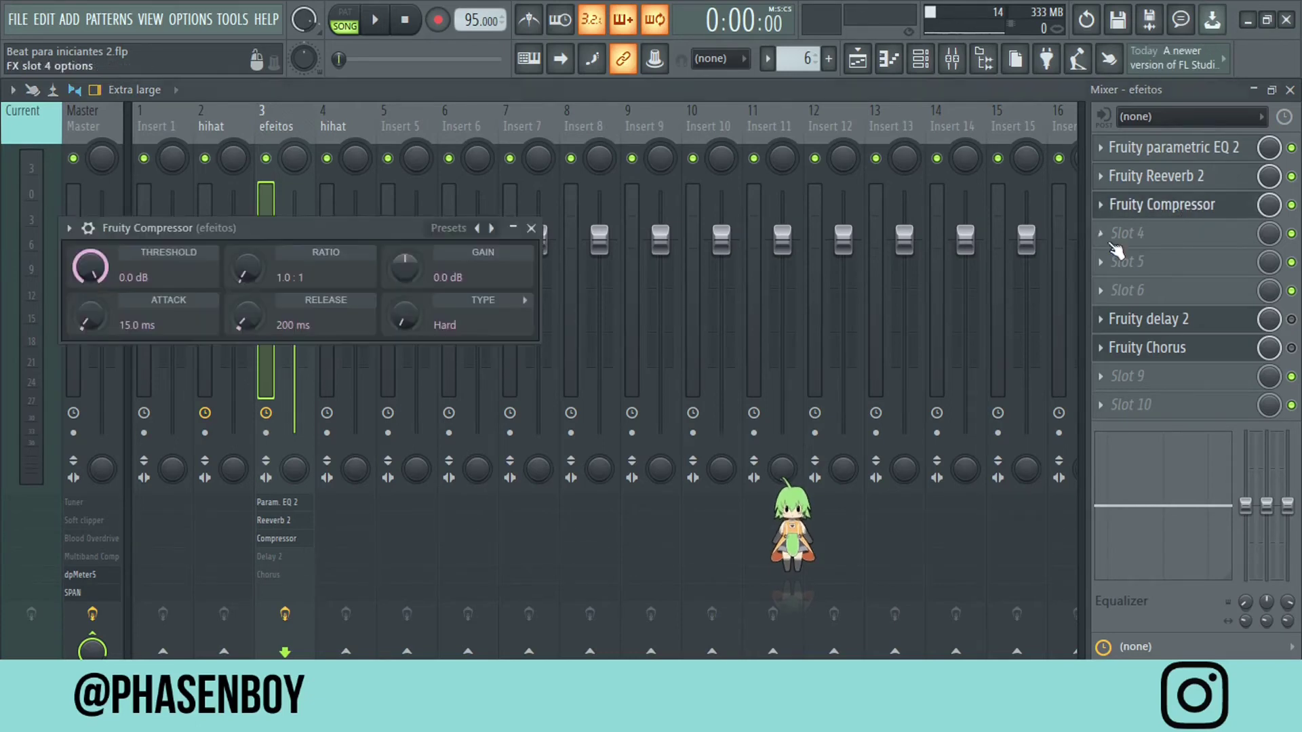
drag(203, 229, 368, 216)
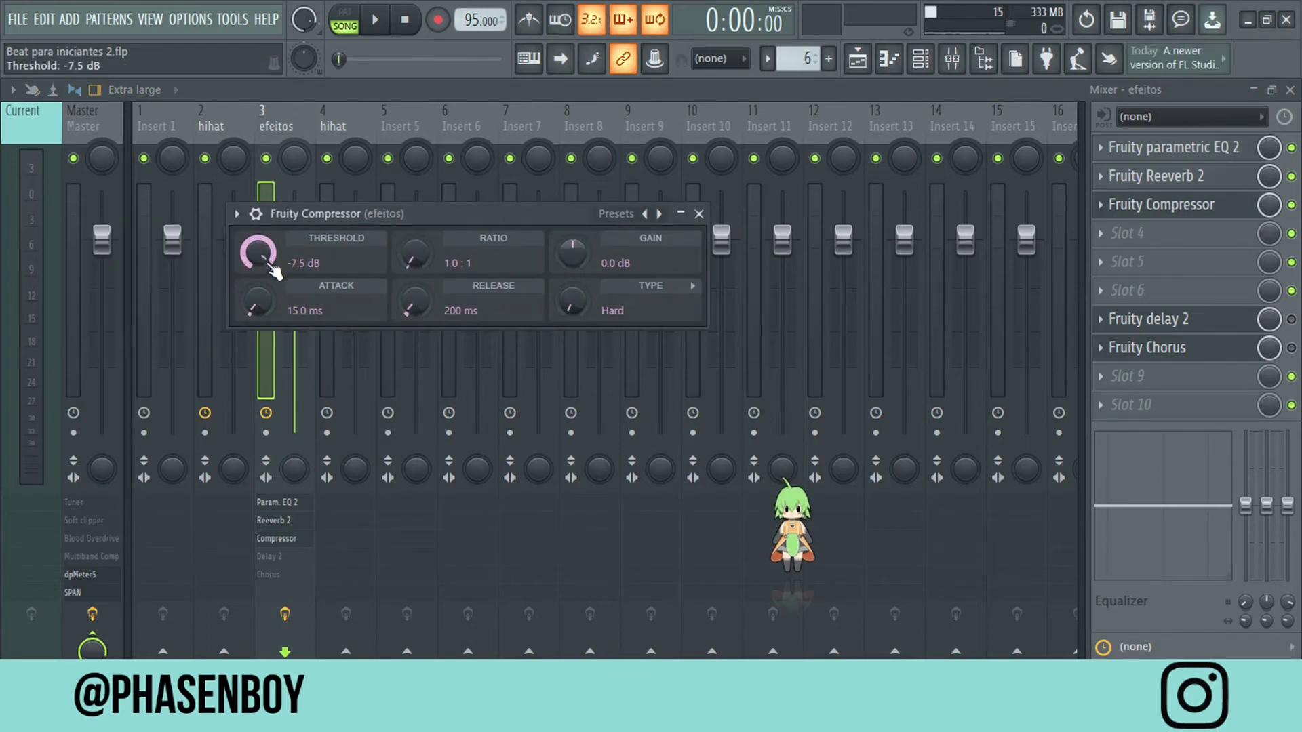
drag(274, 272, 265, 264)
click(699, 214)
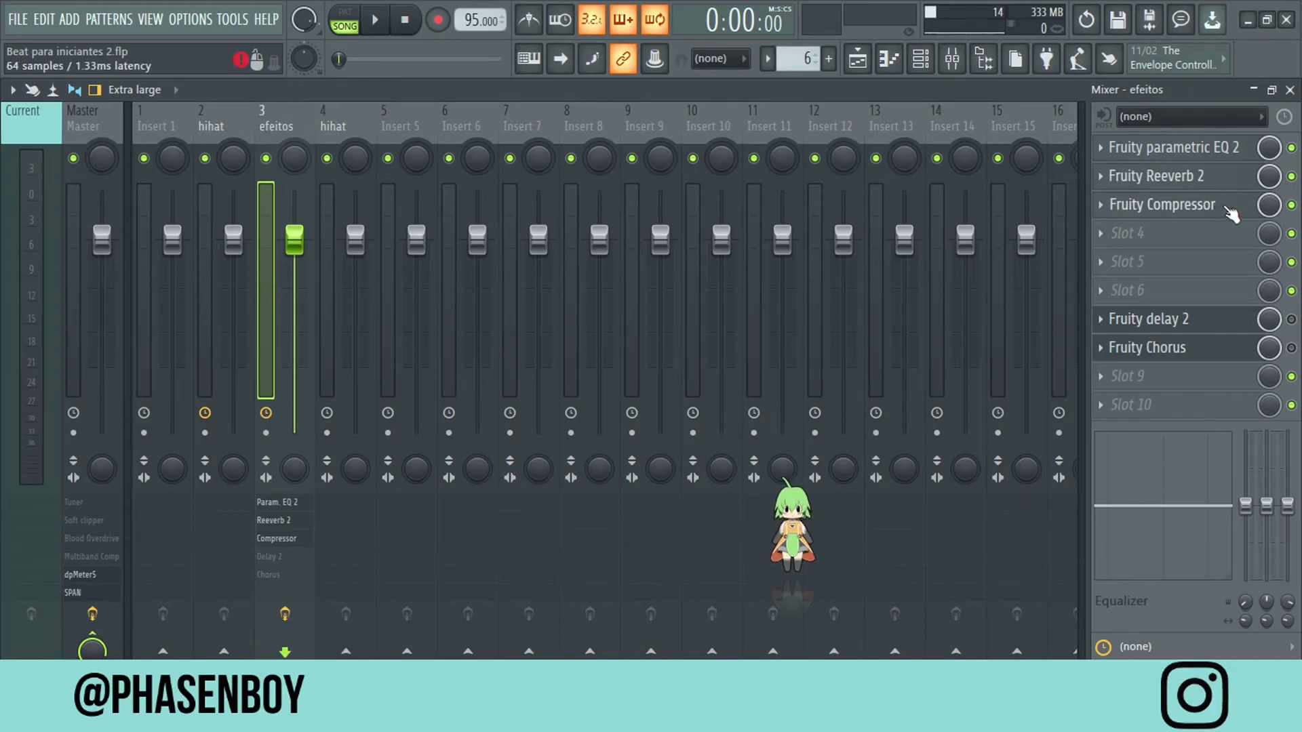
Toggle Fruity Compressor, Fruity Reeverb 2 and Fruity Parametric EQ 2 off and back on in the efeitos track.
click(1291, 205)
click(1292, 177)
click(1291, 148)
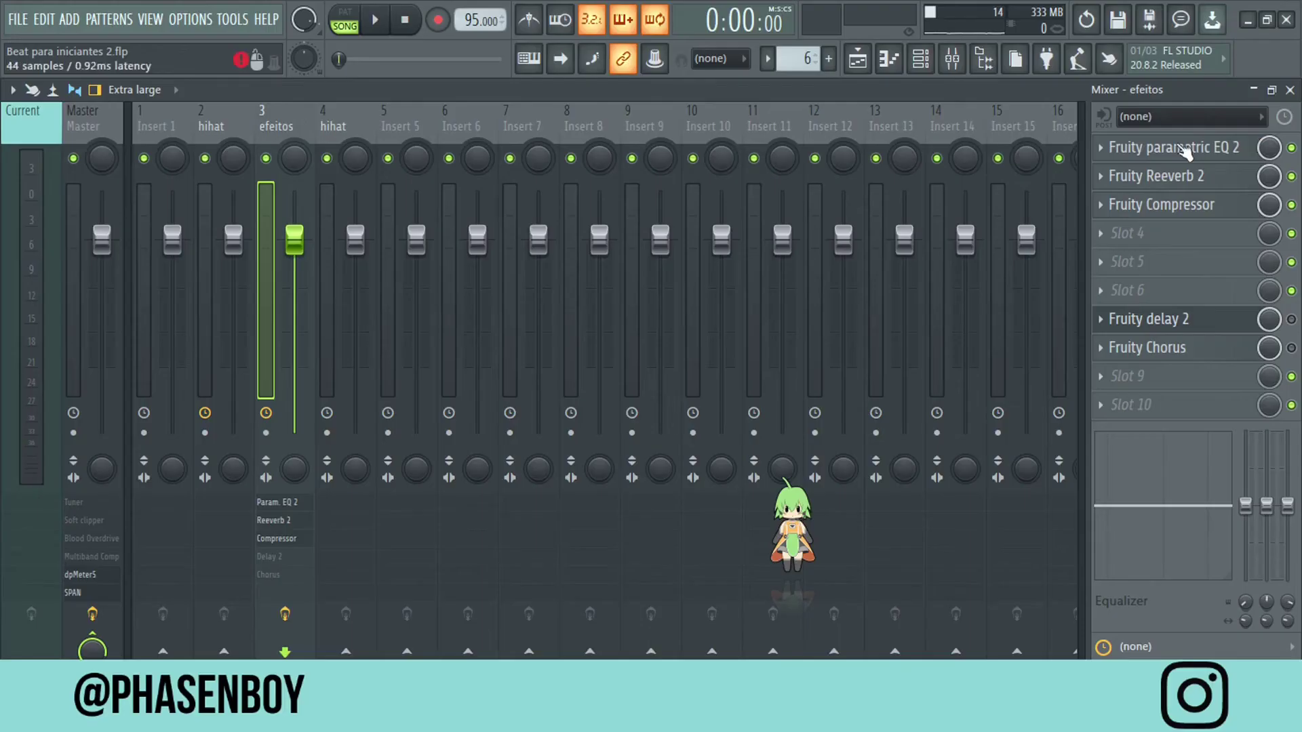
Cut the low shelf of the efeitos track's built-in equalizer to -18.0 and set its frequency to about 622 Hz.
click(345, 136)
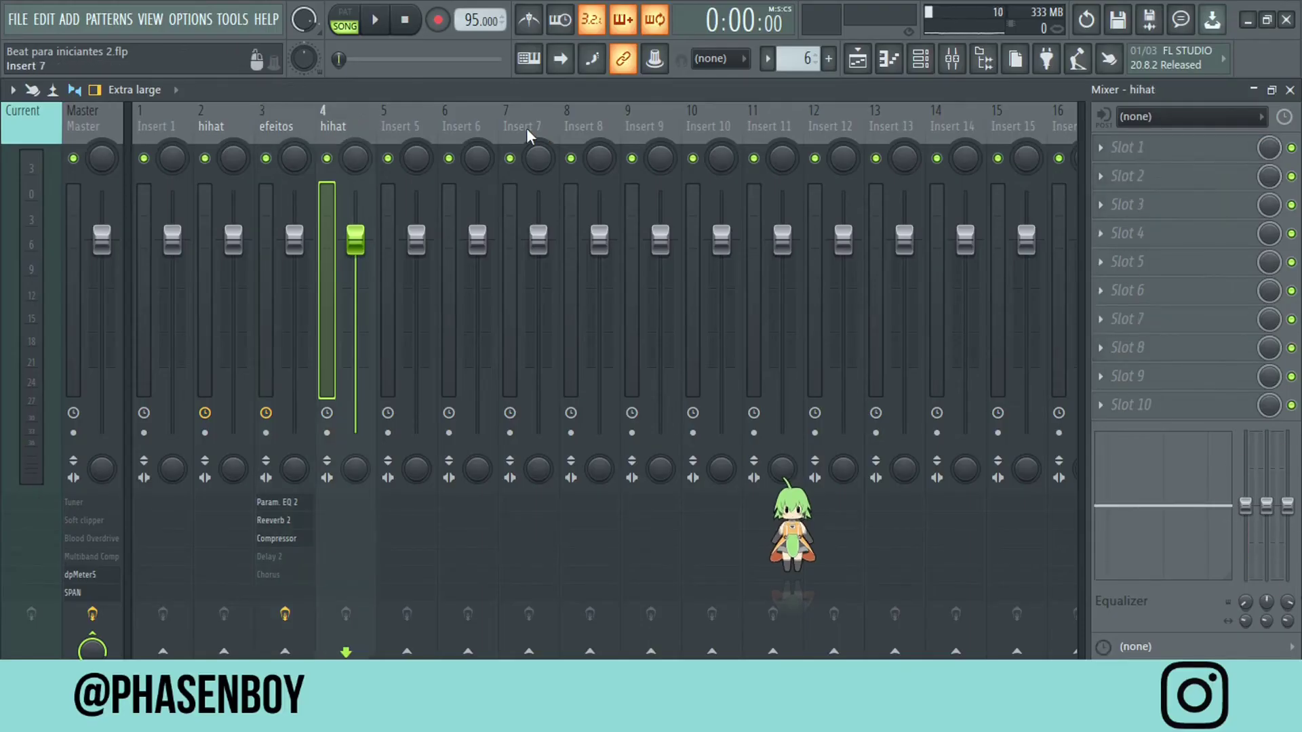
click(278, 112)
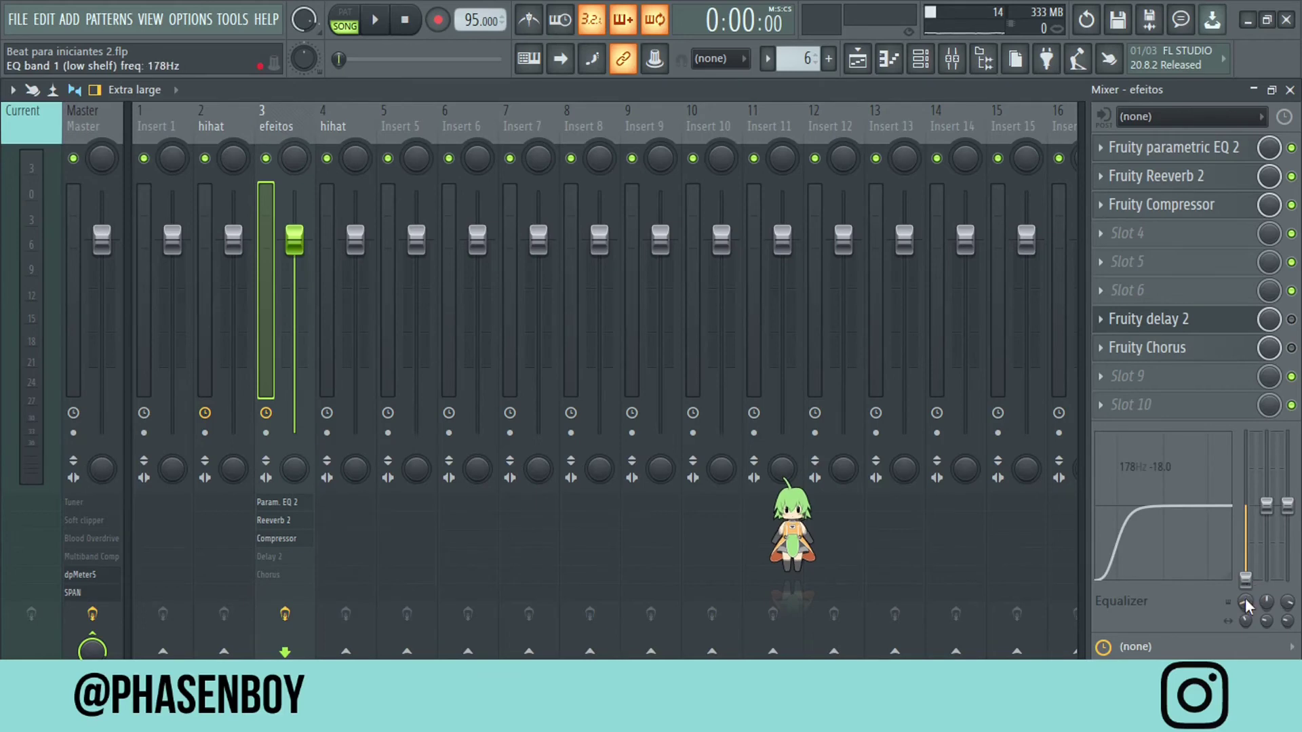
drag(1246, 605, 1246, 576)
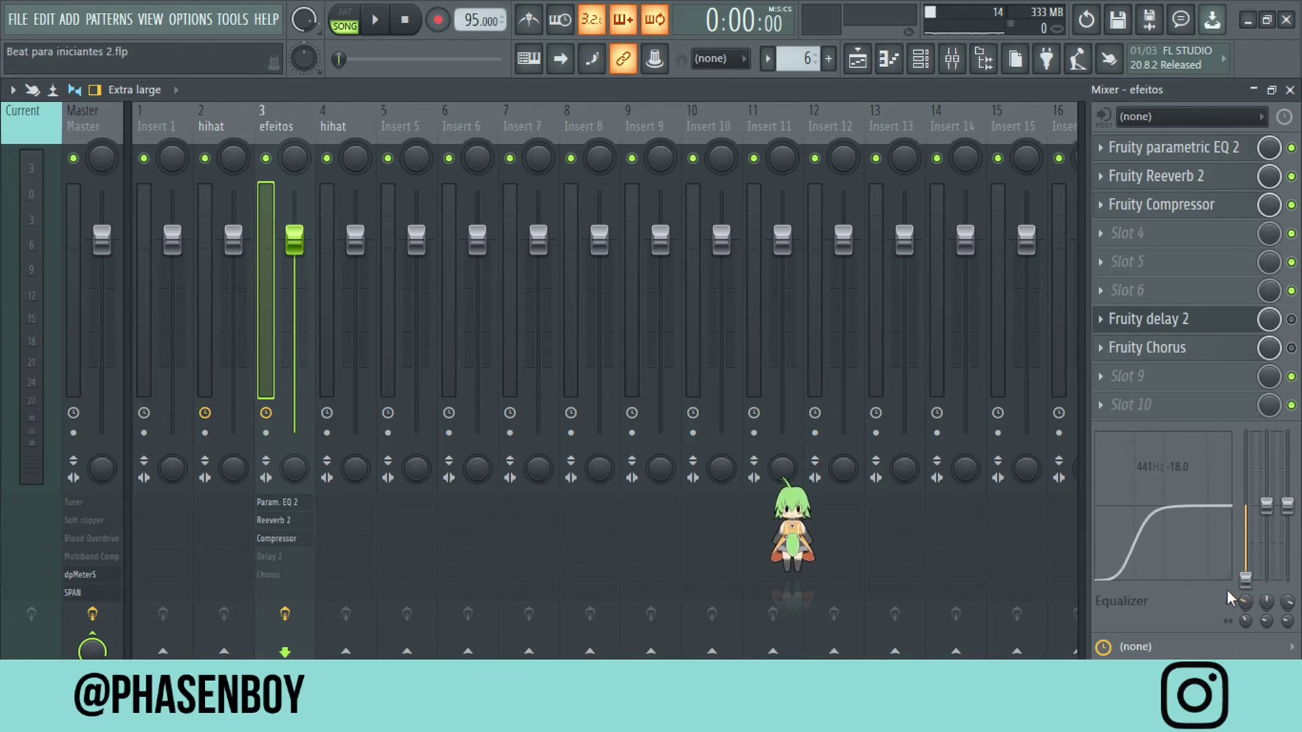
key(ctrl+z)
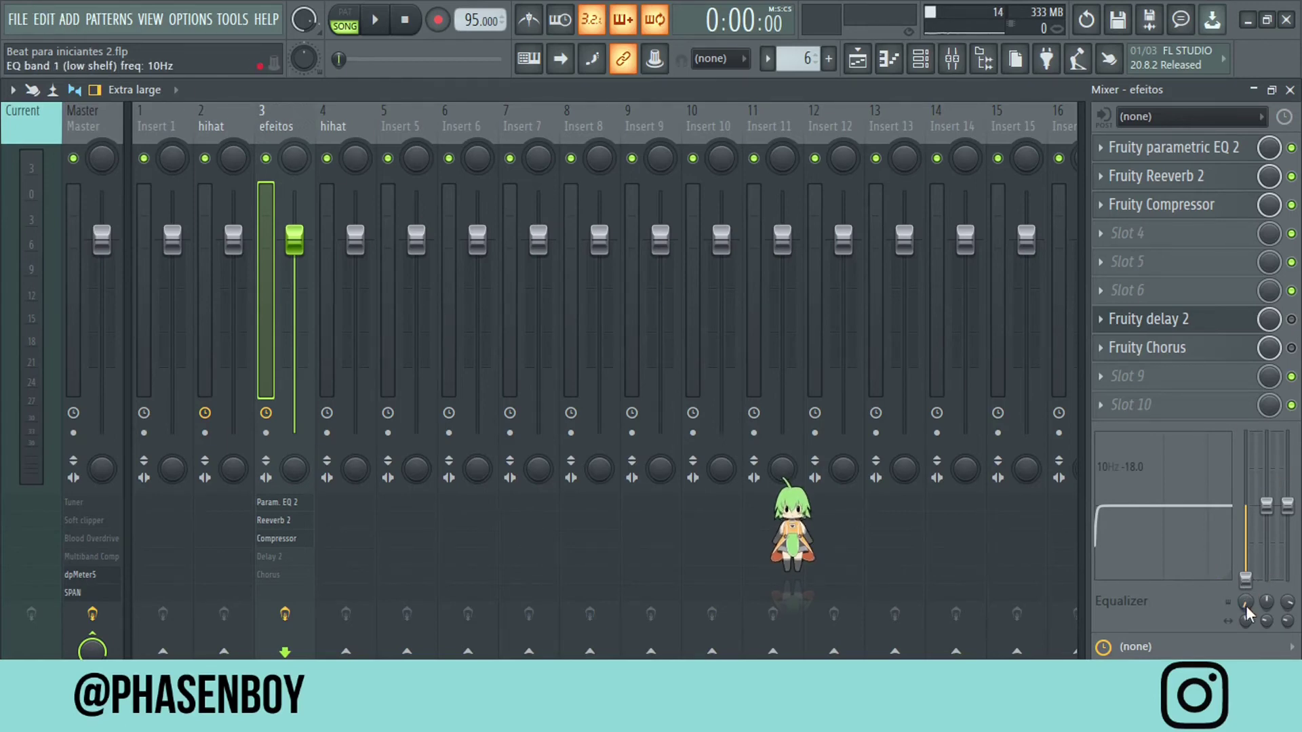
drag(1246, 605, 1247, 563)
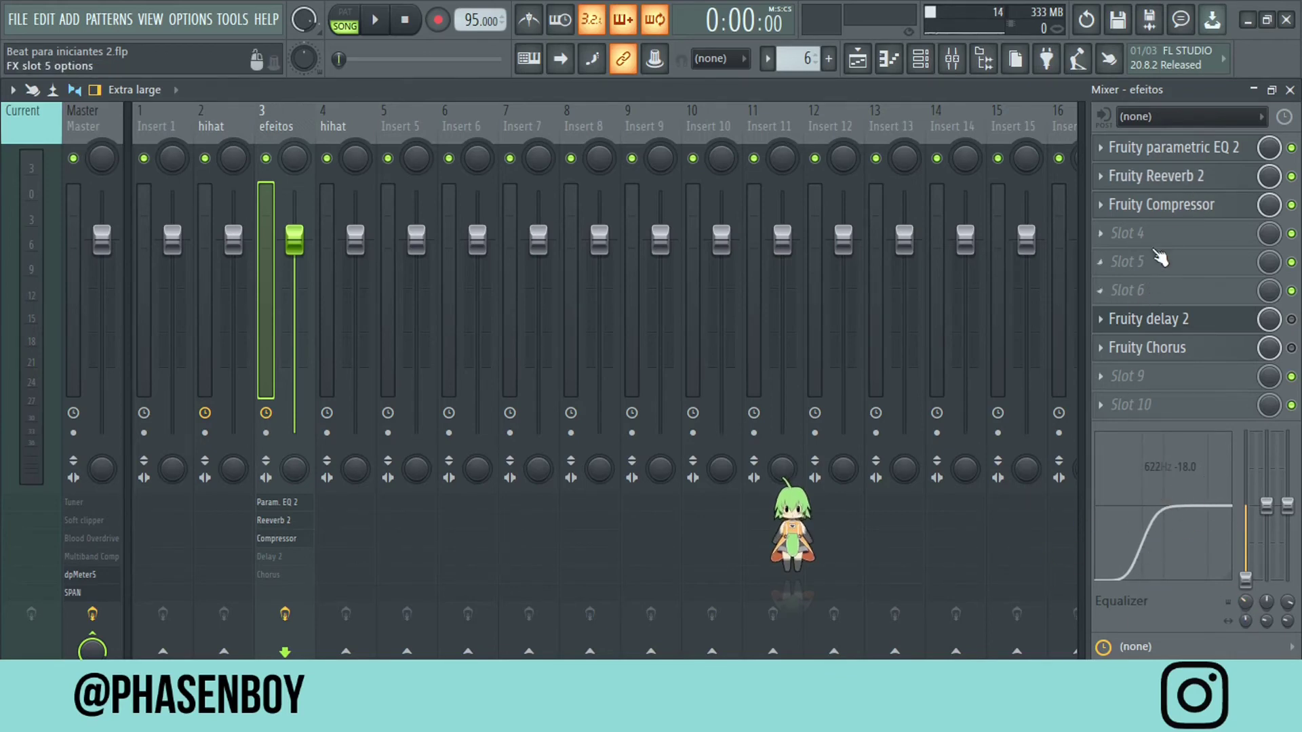
Make a narrow high-frequency cut with band 4 of Fruity Parametric EQ 2 on the efeitos track, and close its editor.
click(1199, 160)
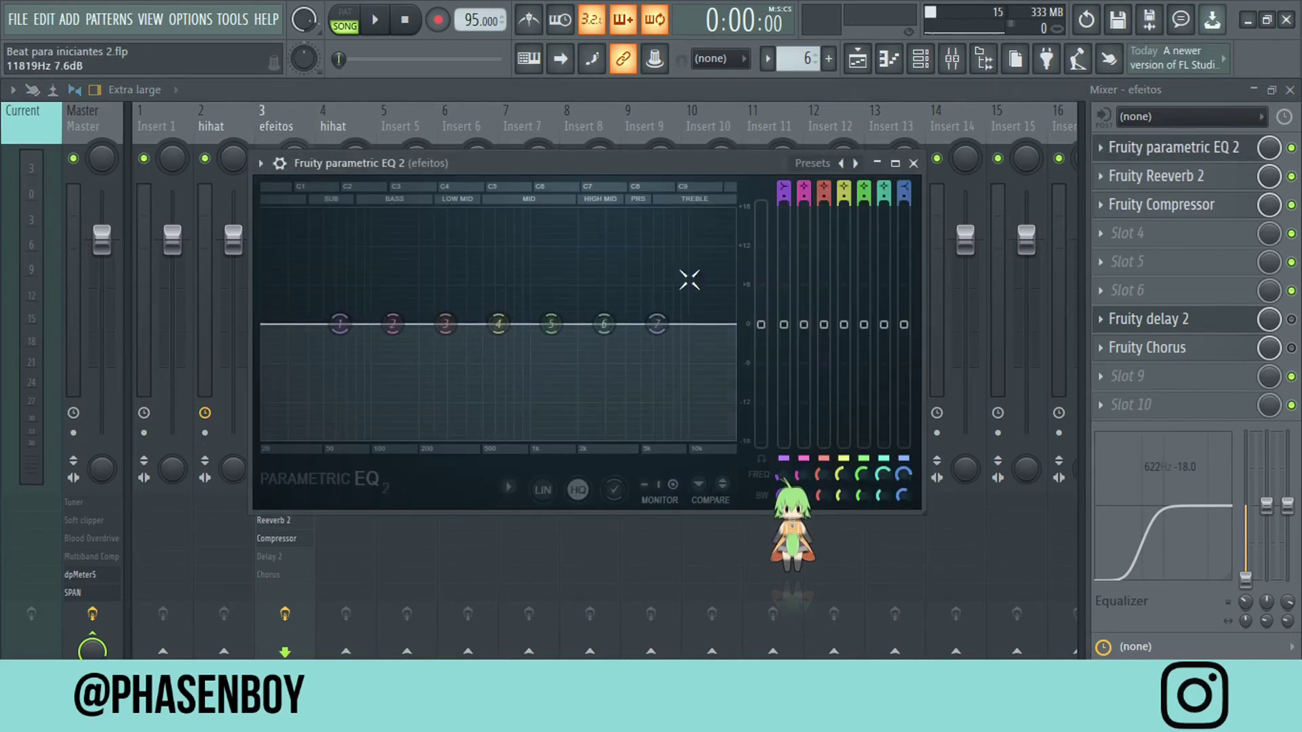
drag(512, 331, 692, 373)
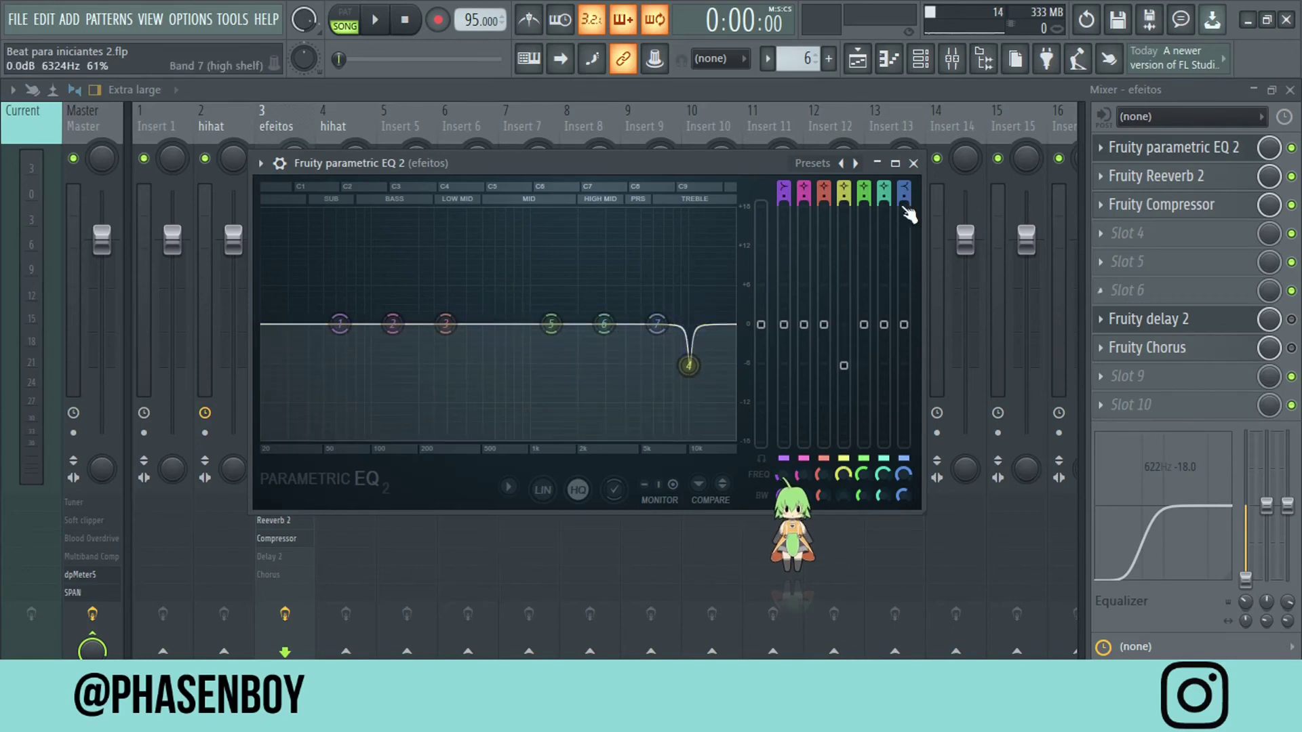
click(913, 163)
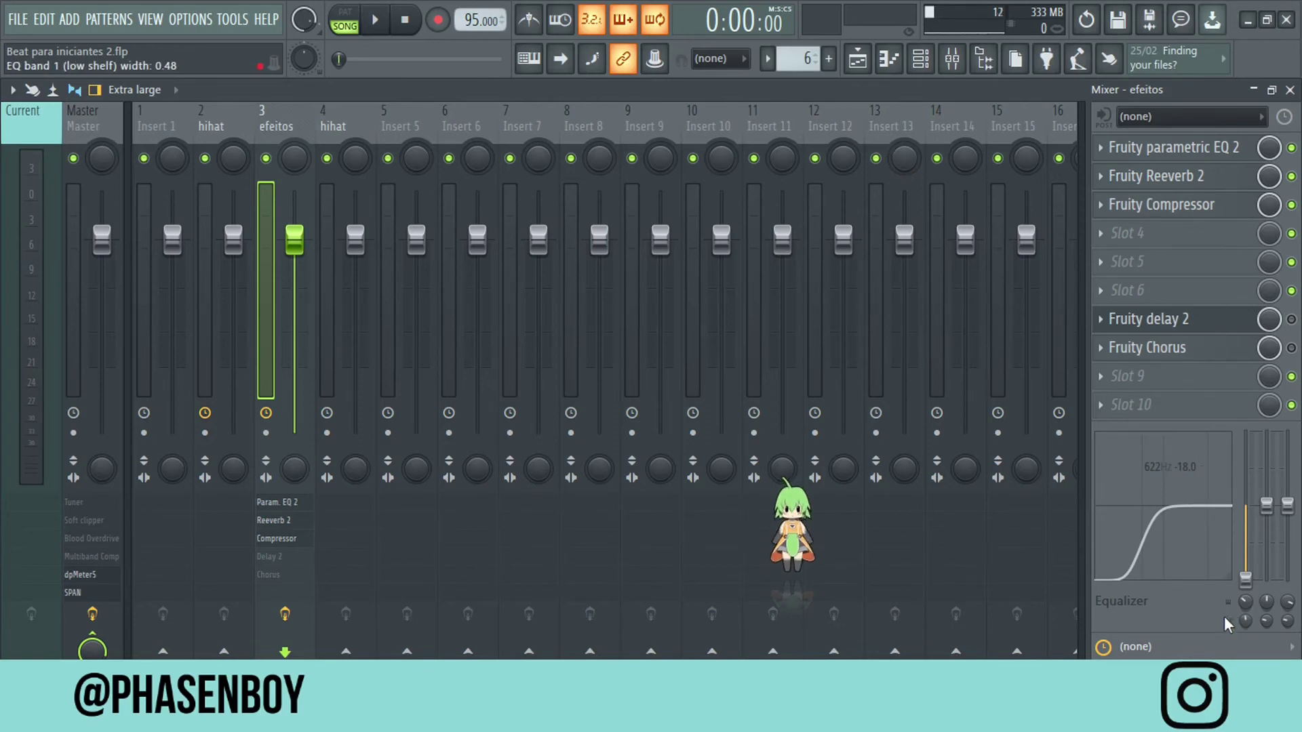
Reset the low shelf level of the efeitos track's built-in equalizer.
right_click(1245, 581)
click(1218, 402)
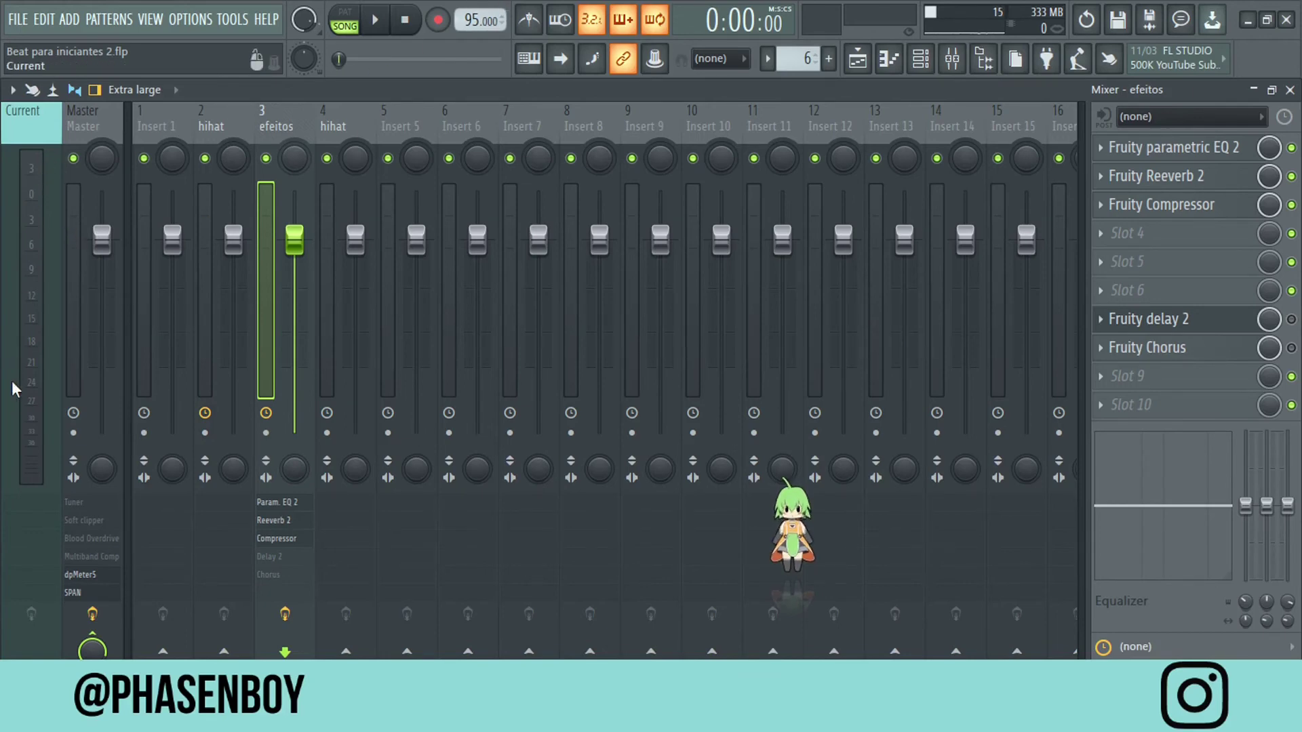
View the effect slots of the Current track, the hihat track 4 and Insert 6.
click(22, 342)
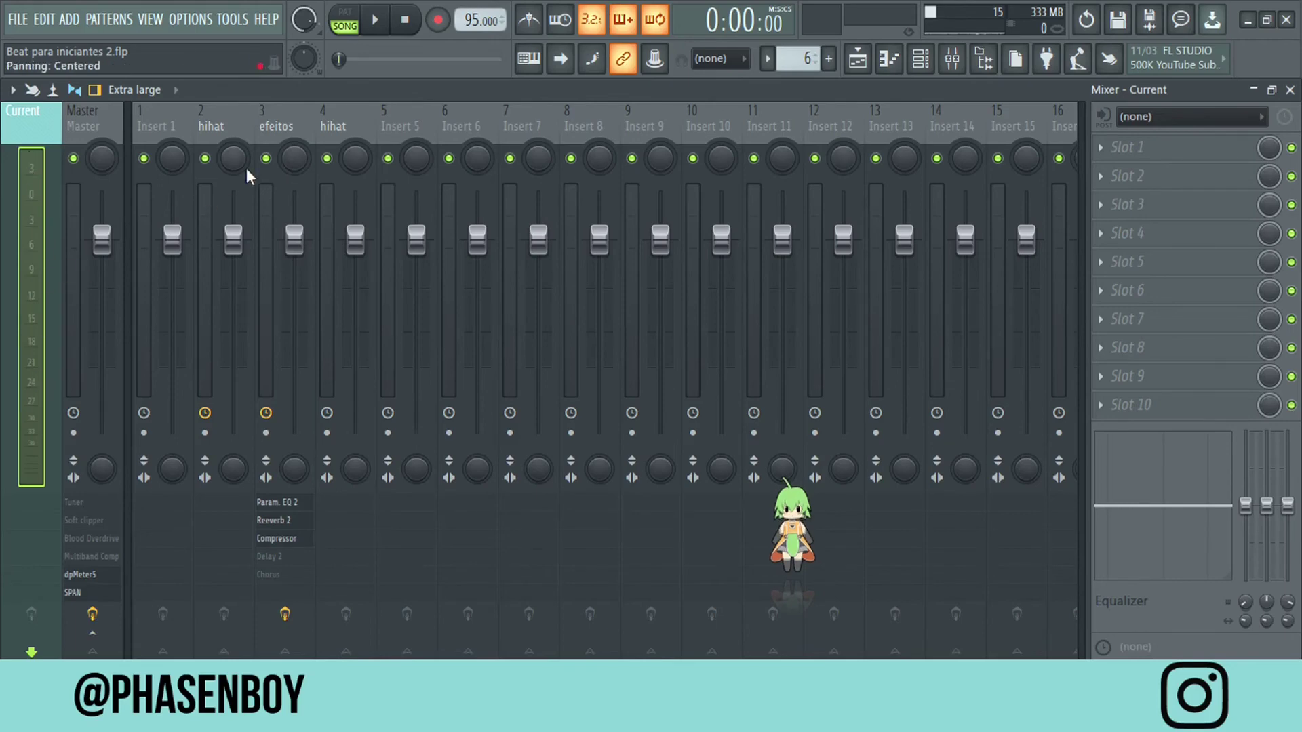
click(362, 111)
click(450, 123)
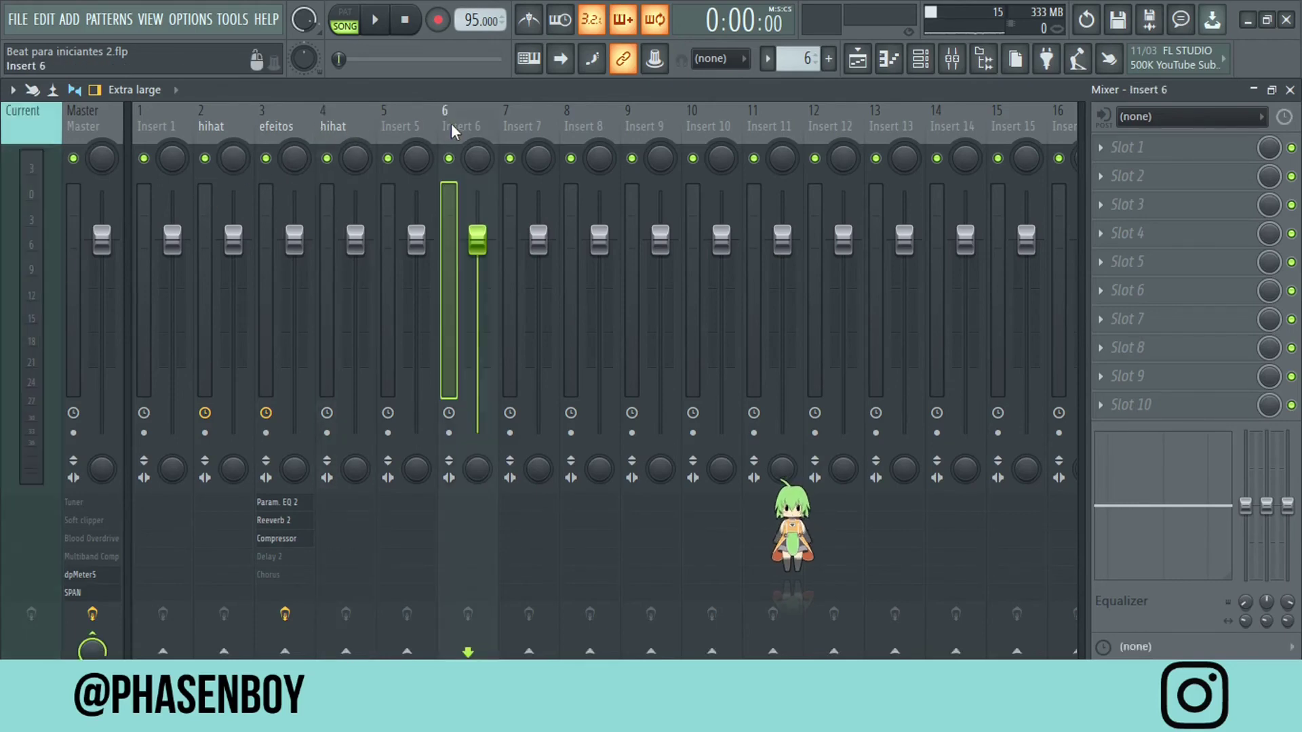
Delete the Tuner, Fruity soft clipper, Fruity Blood Overdrive and Fruity Multiband Compressor effects from the Master track.
click(74, 250)
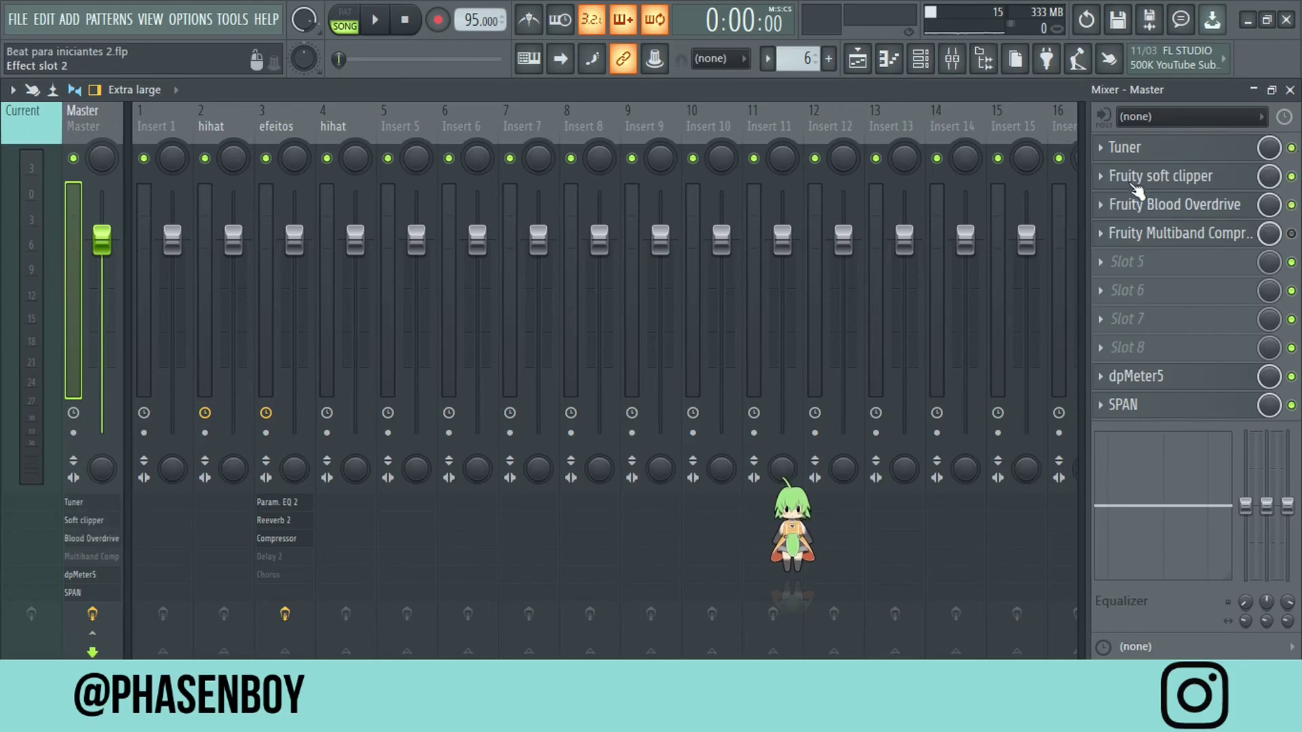
click(1100, 179)
click(1112, 219)
click(1099, 205)
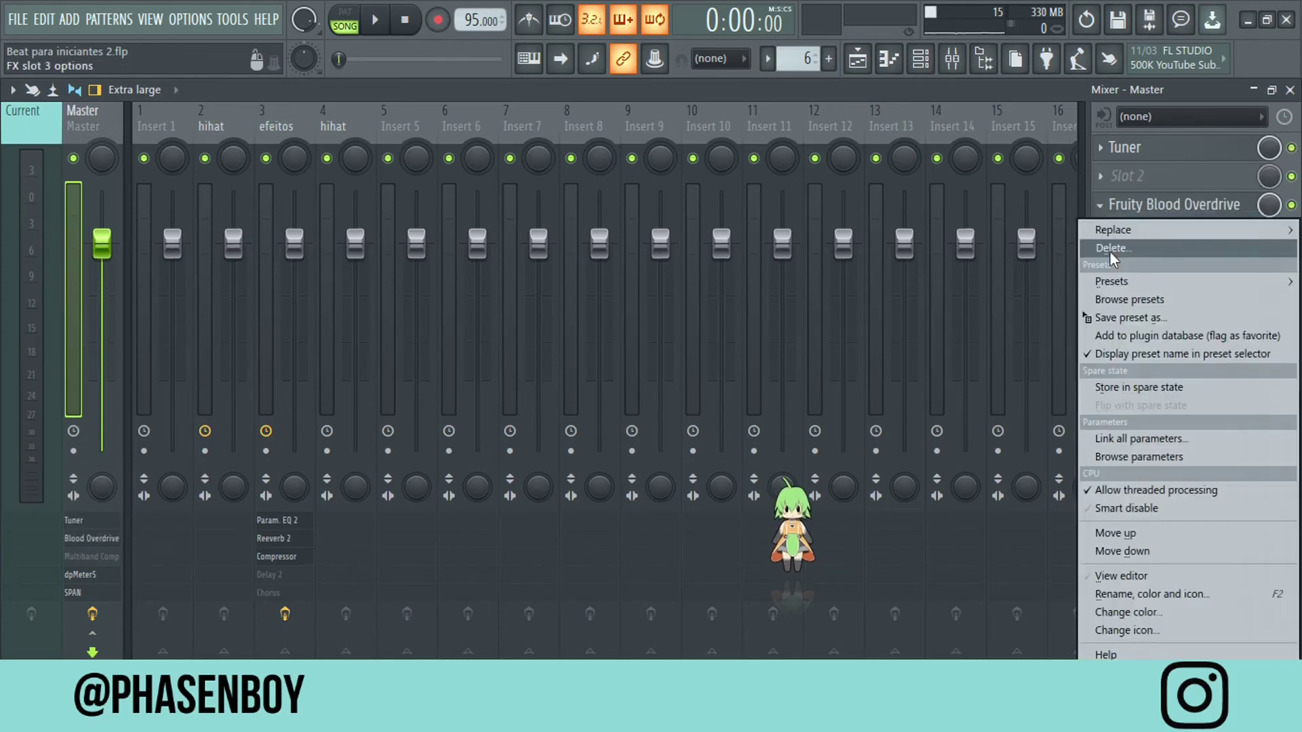
click(1107, 247)
click(1100, 205)
click(1102, 202)
click(1099, 233)
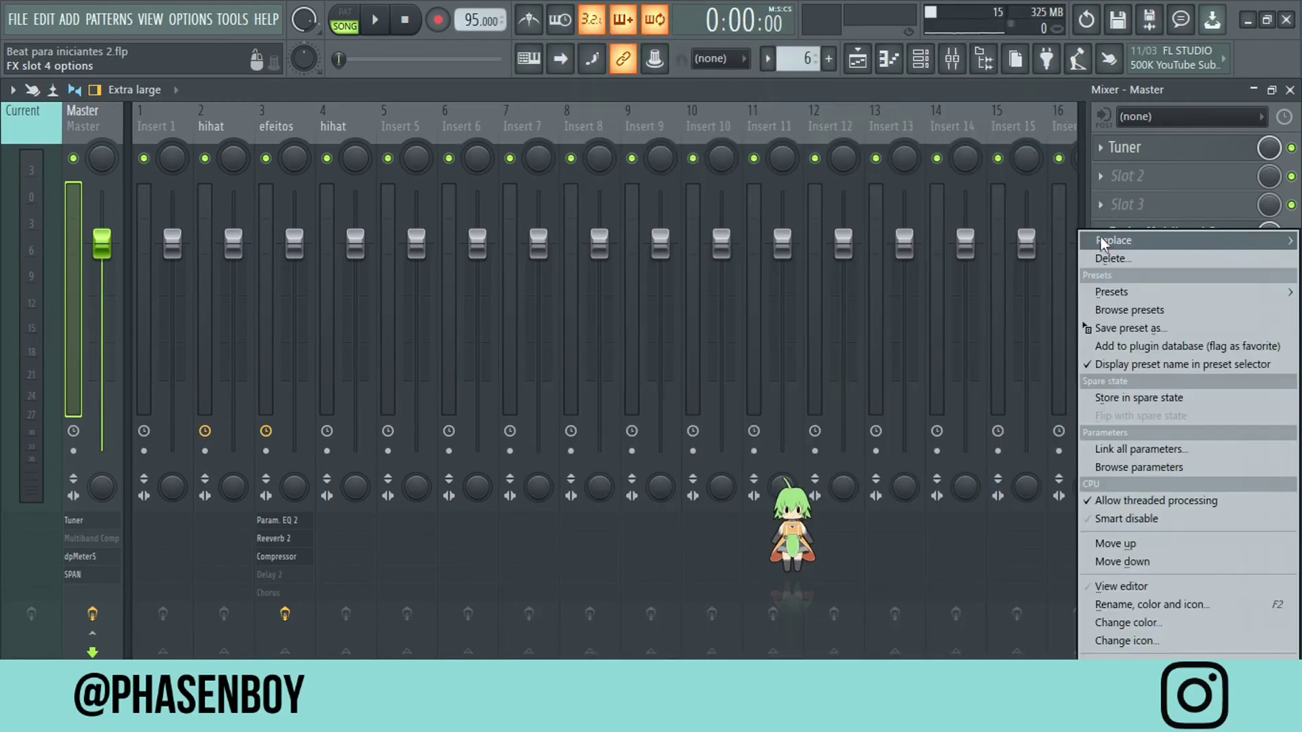
click(1116, 258)
click(1113, 192)
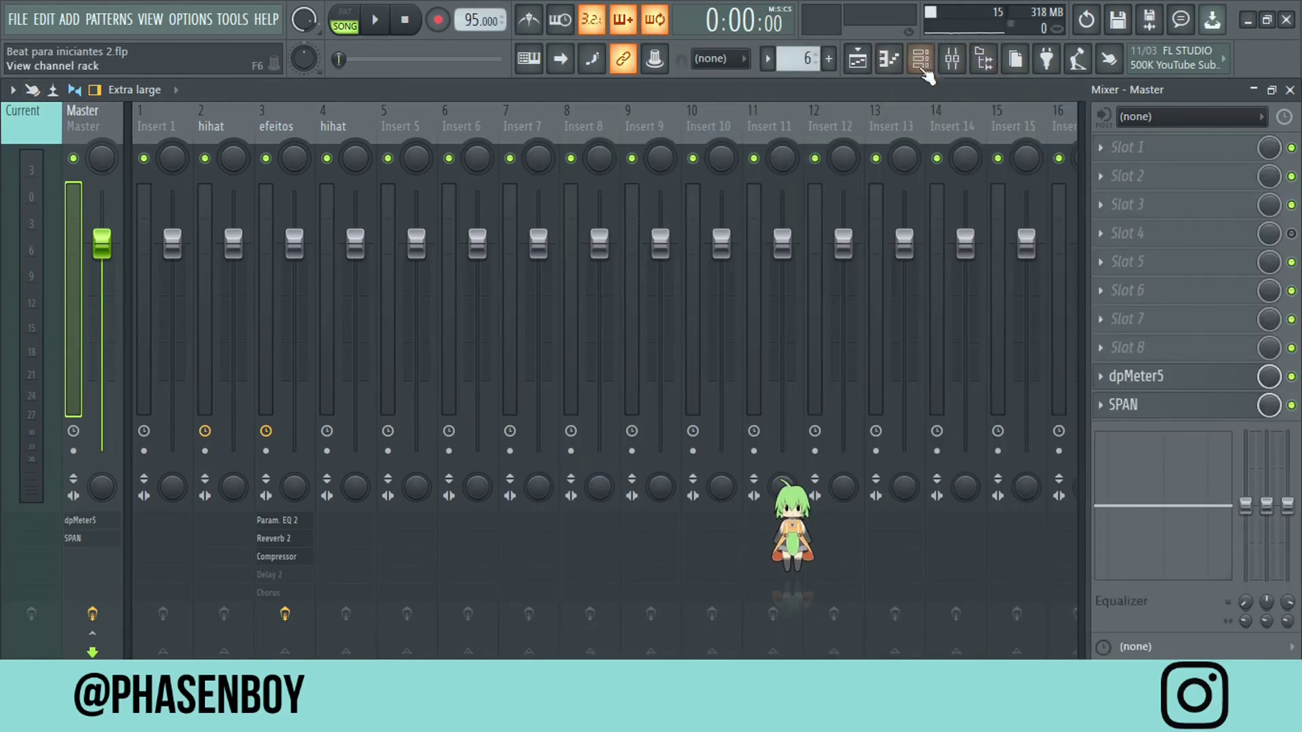
Reset mixer tracks 1 to 10 to default, including all their plugins.
click(161, 118)
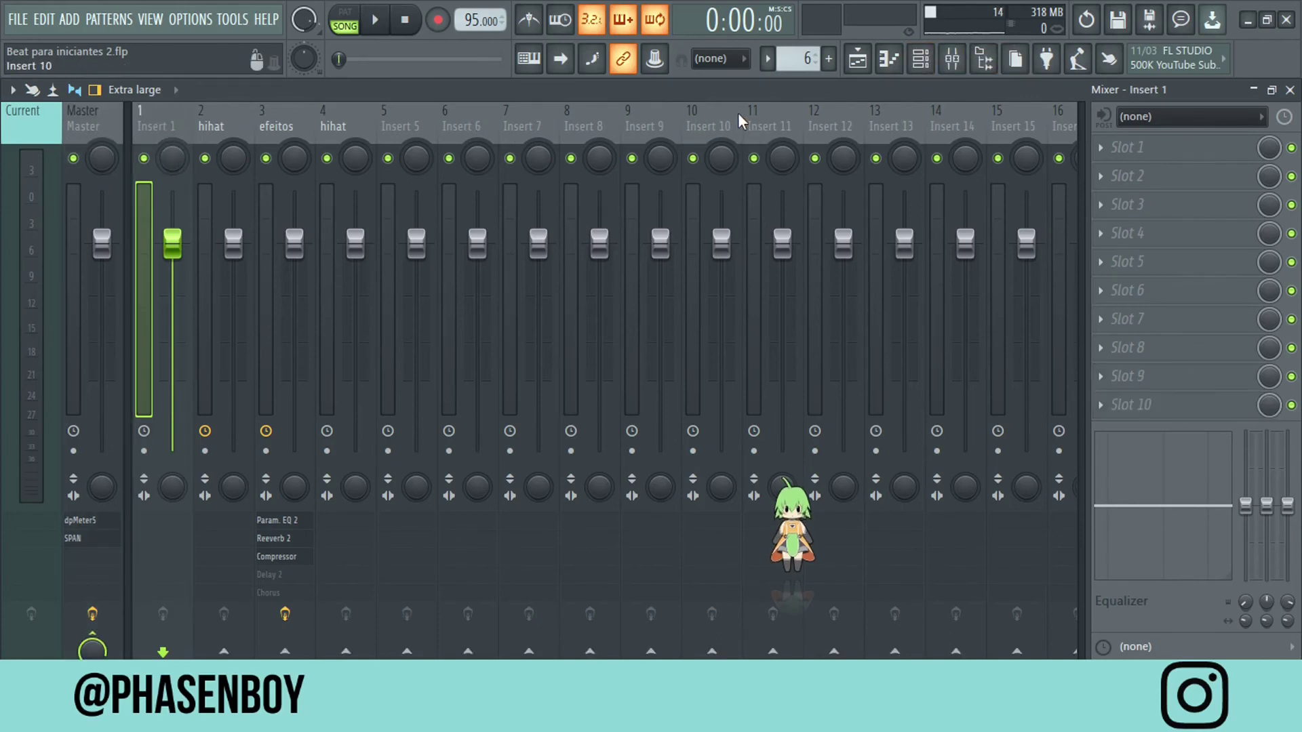
drag(738, 112, 169, 112)
right_click(198, 113)
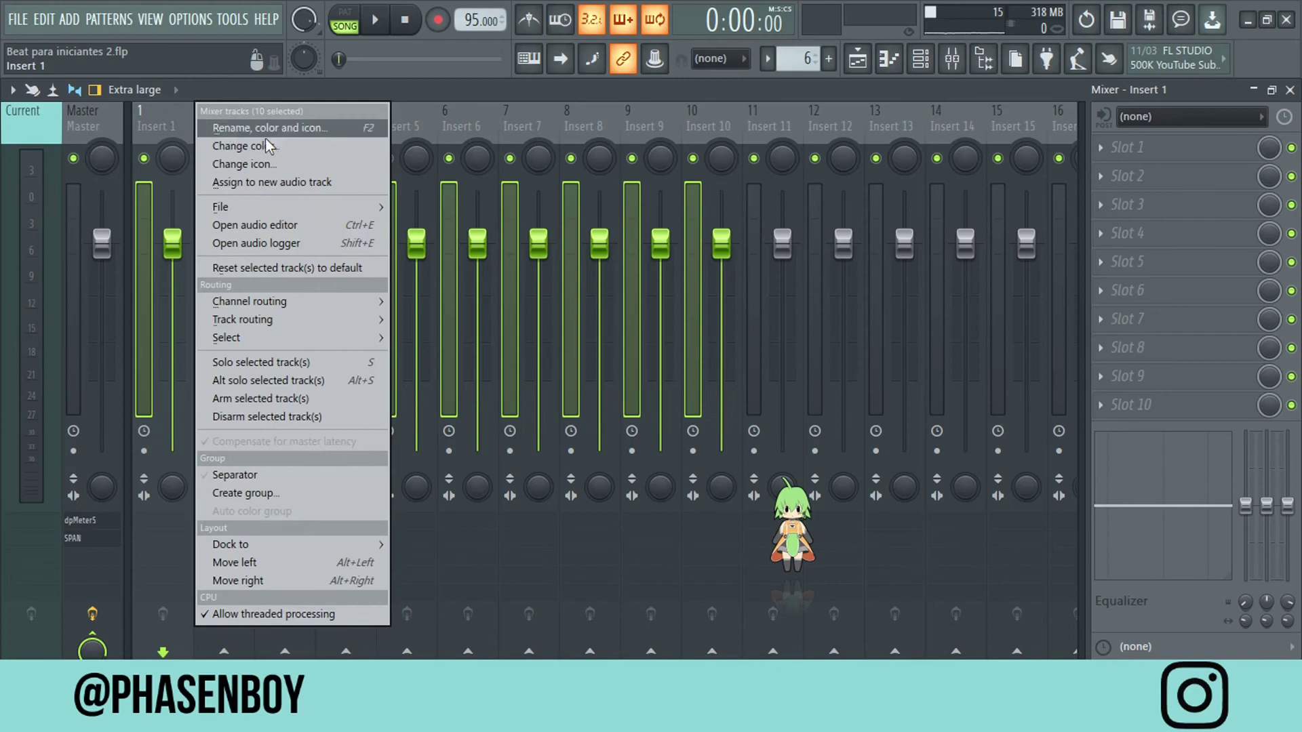
click(273, 270)
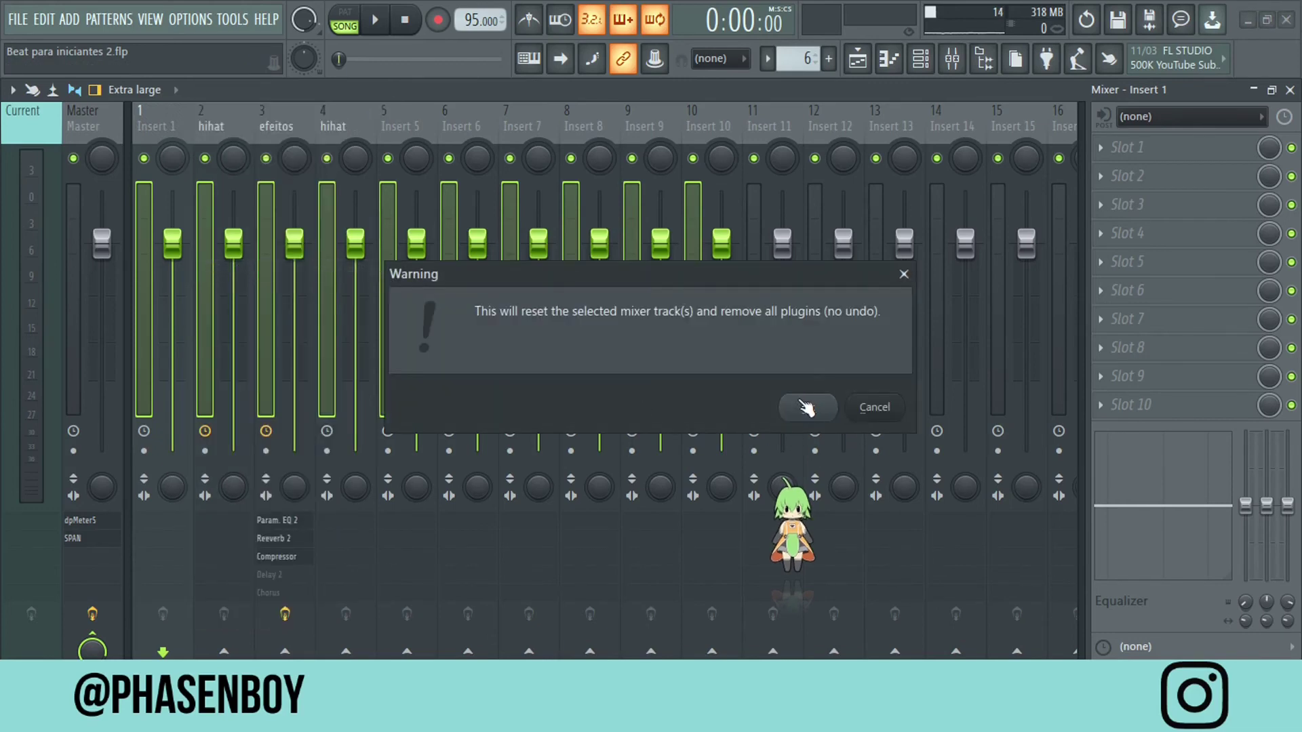
click(811, 408)
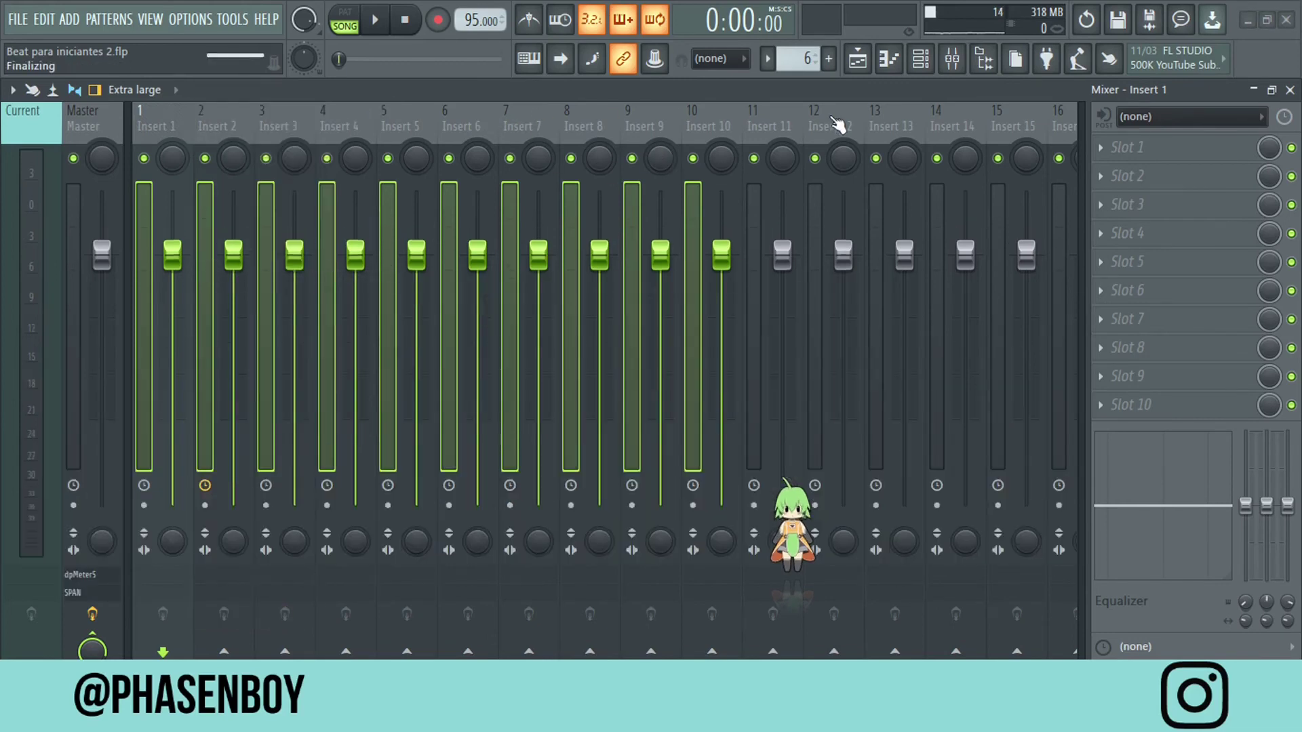
drag(840, 124, 295, 116)
click(407, 119)
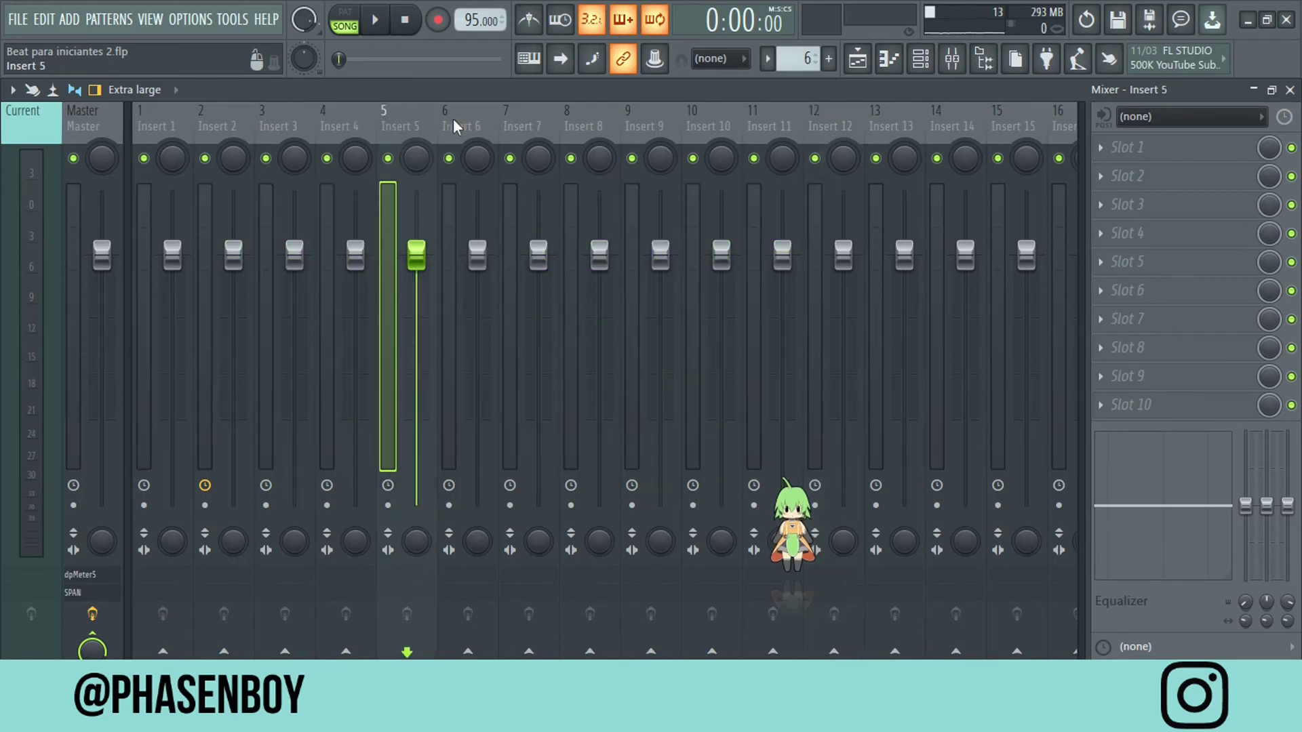
Select channels 1 to 9 in the Channel rack and link them to consecutive mixer tracks starting at Insert 1.
click(920, 58)
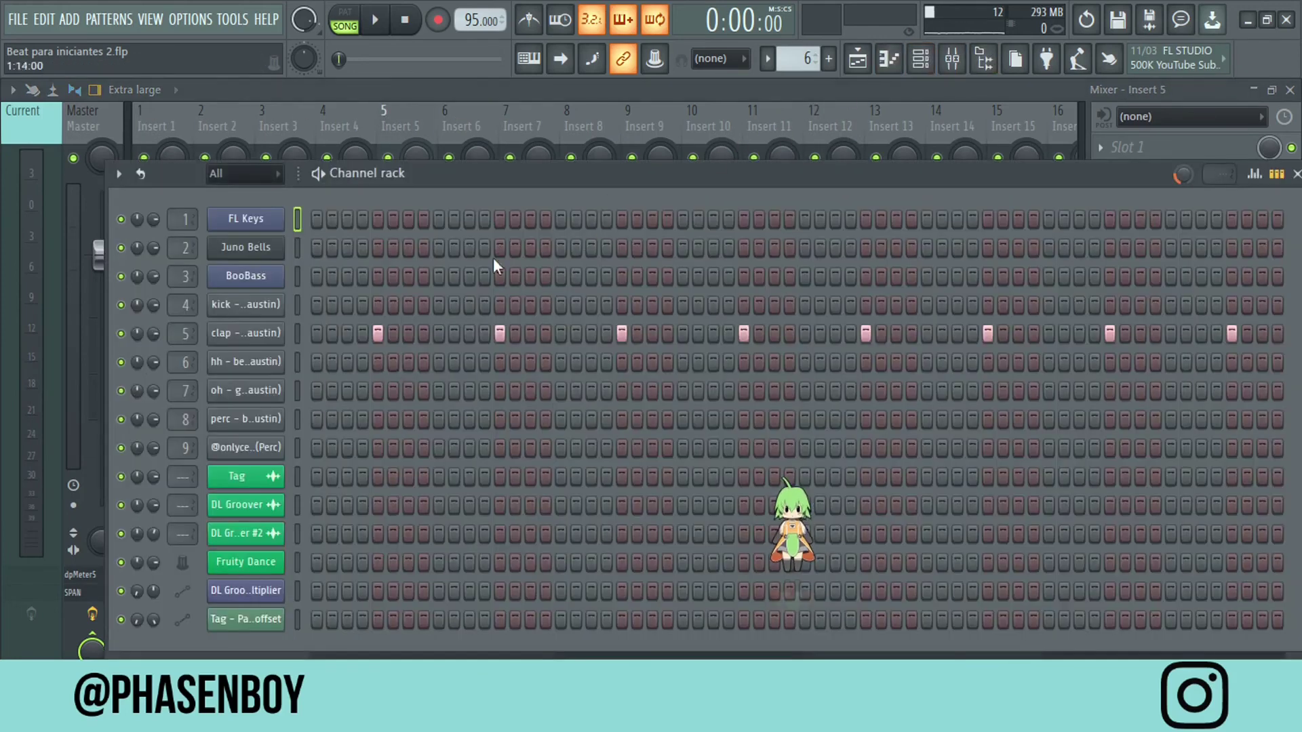
click(299, 449)
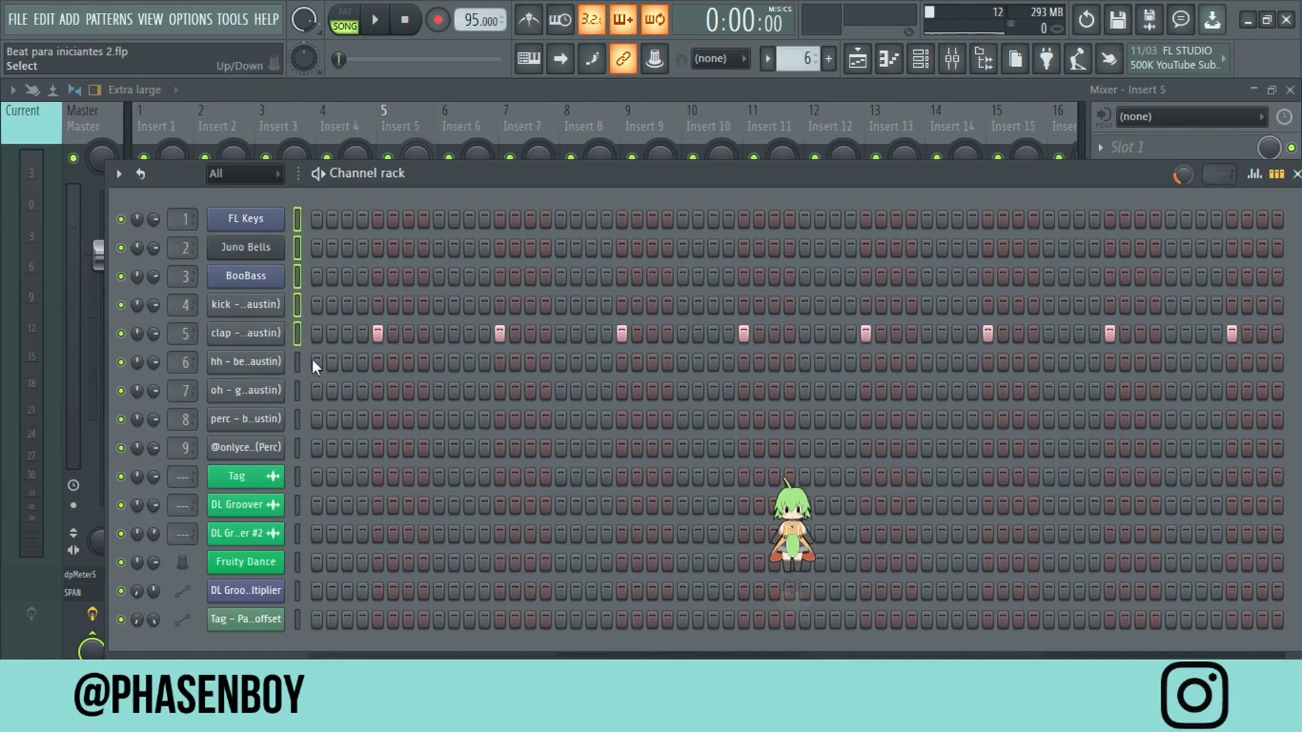
drag(312, 359, 296, 453)
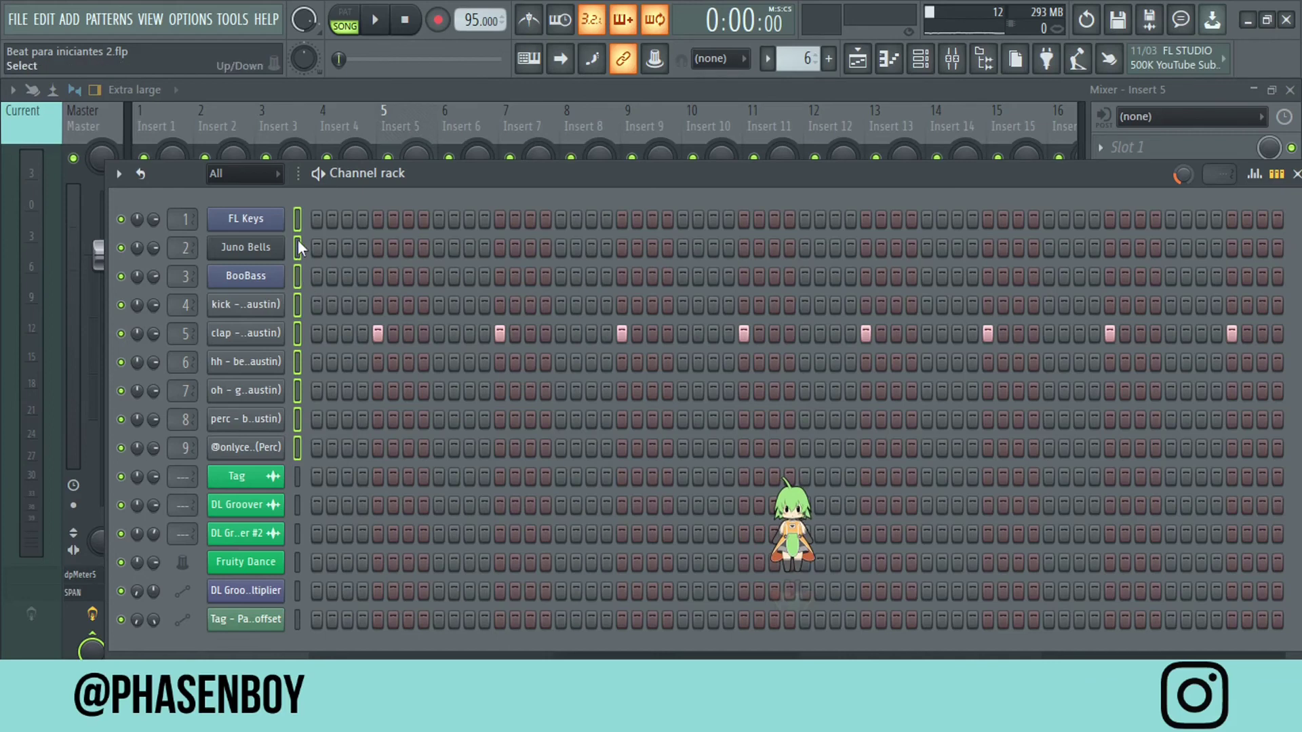
click(147, 115)
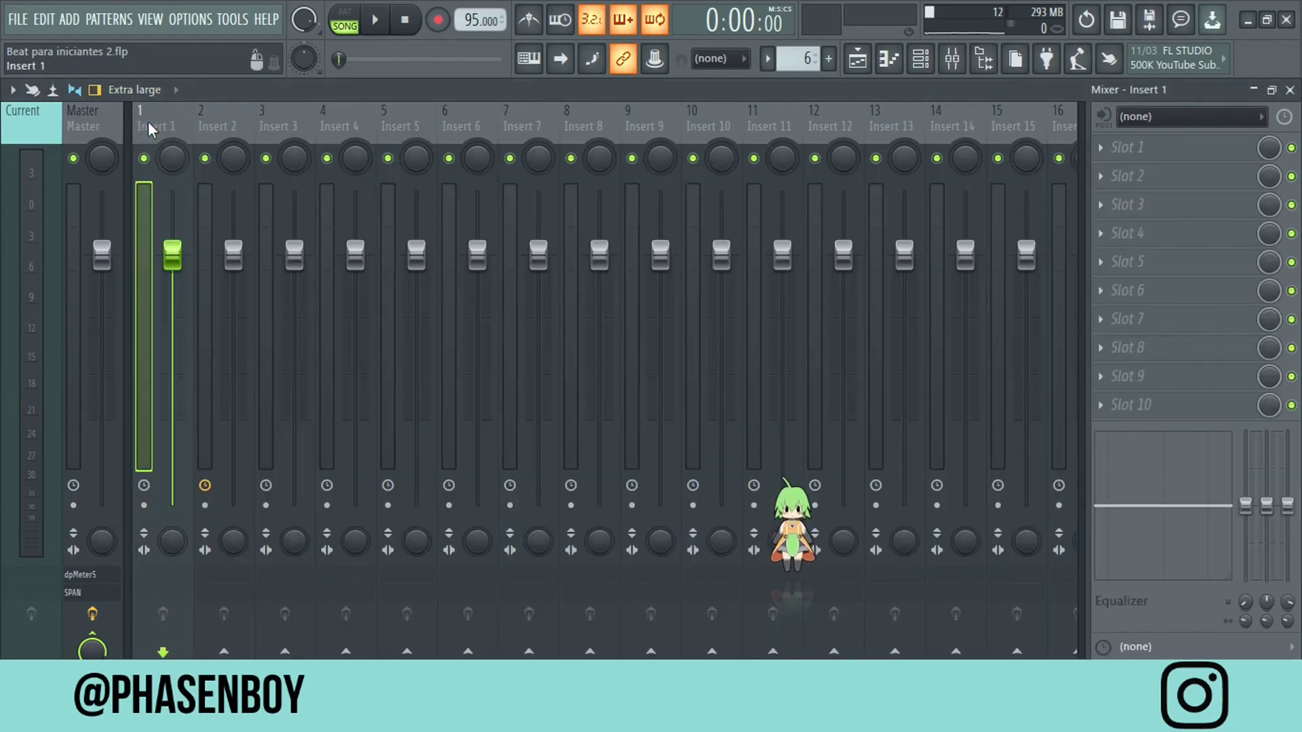
key(ctrl+shift+l)
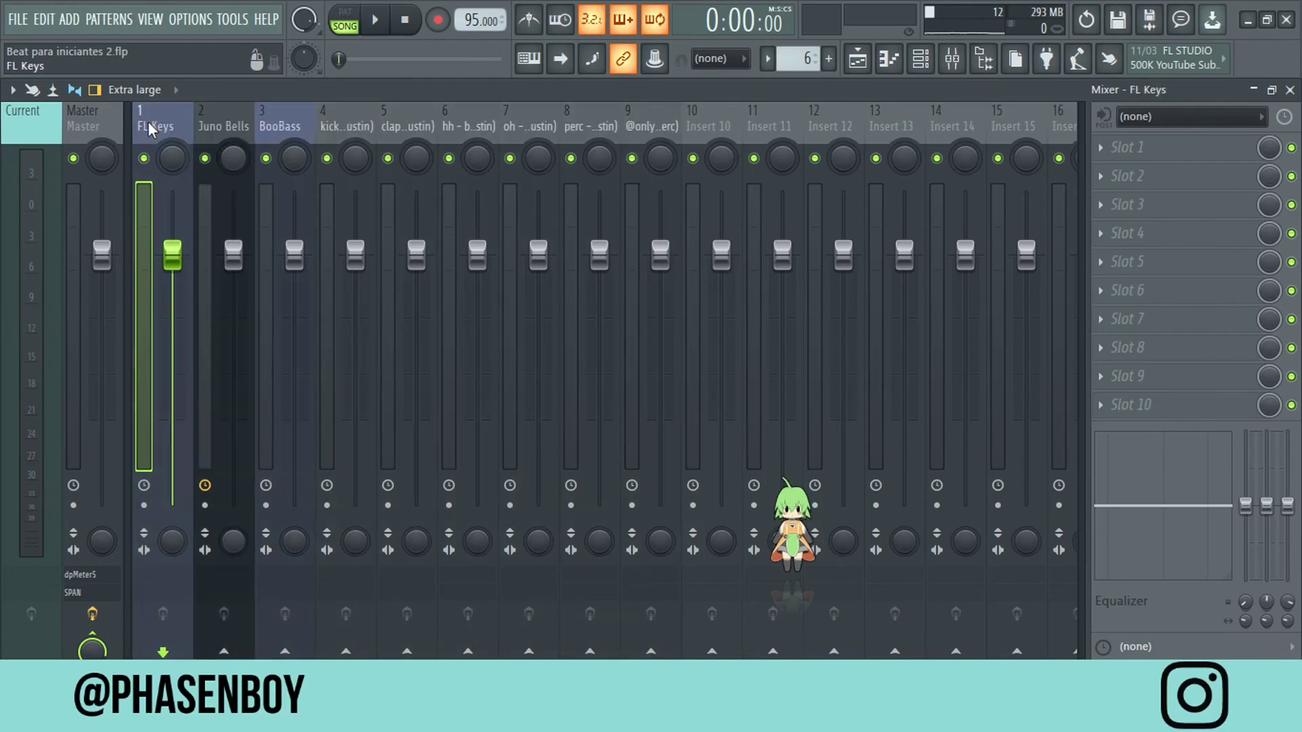
click(920, 59)
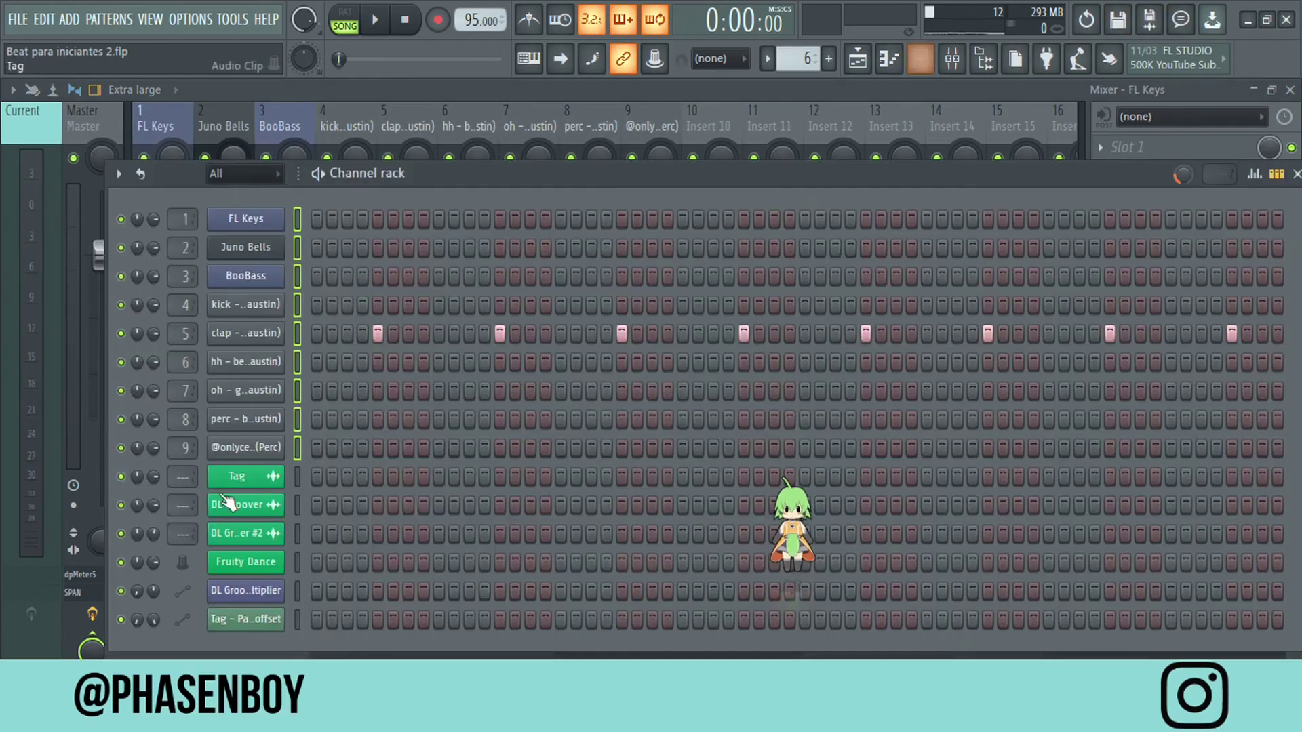
click(173, 112)
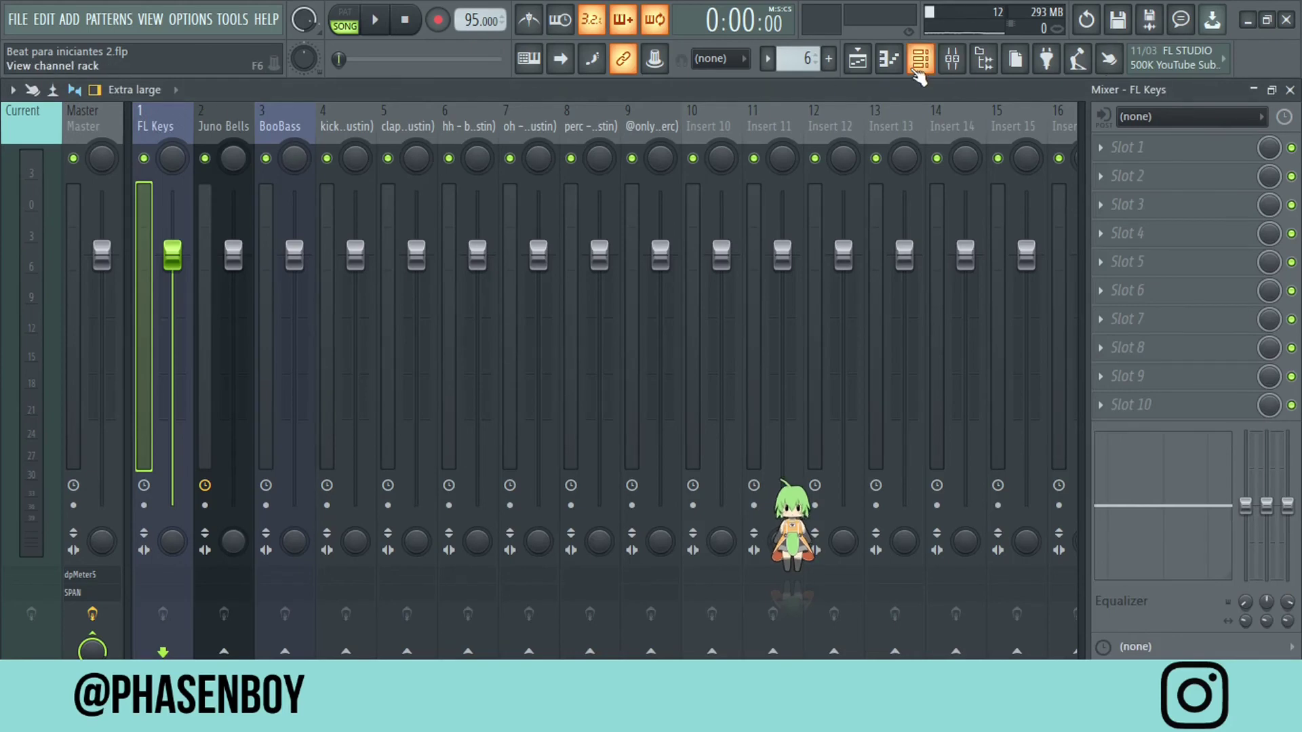
Lower the Master track's volume to -4.5 dB and check the mixer levels while playing the song from bar 17.
click(102, 278)
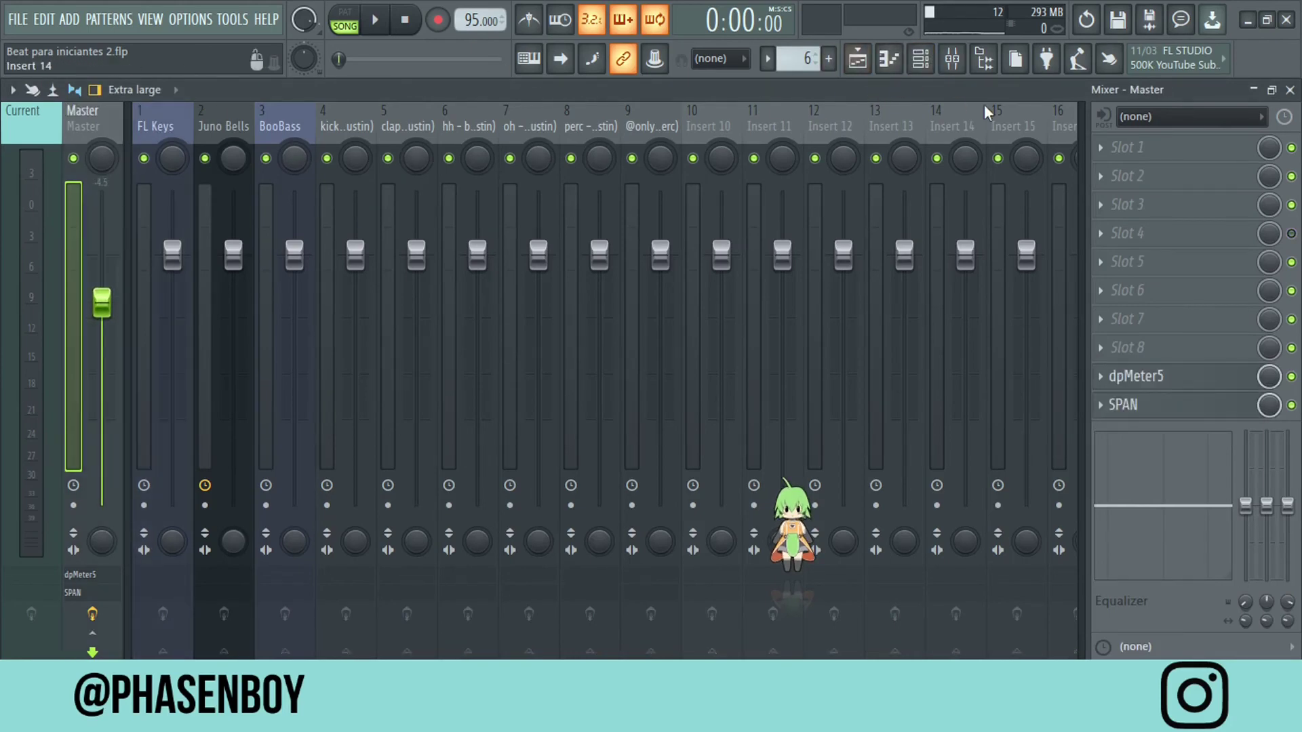
click(858, 59)
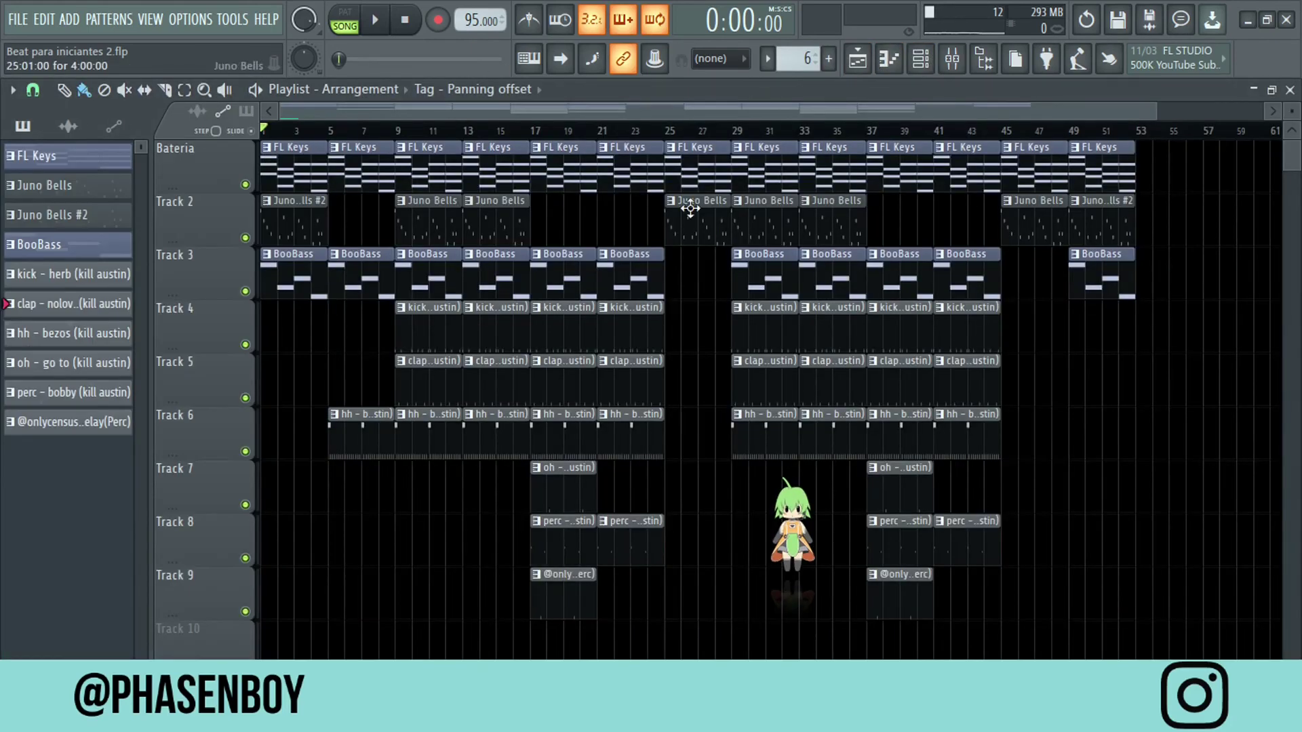
click(532, 130)
key(space)
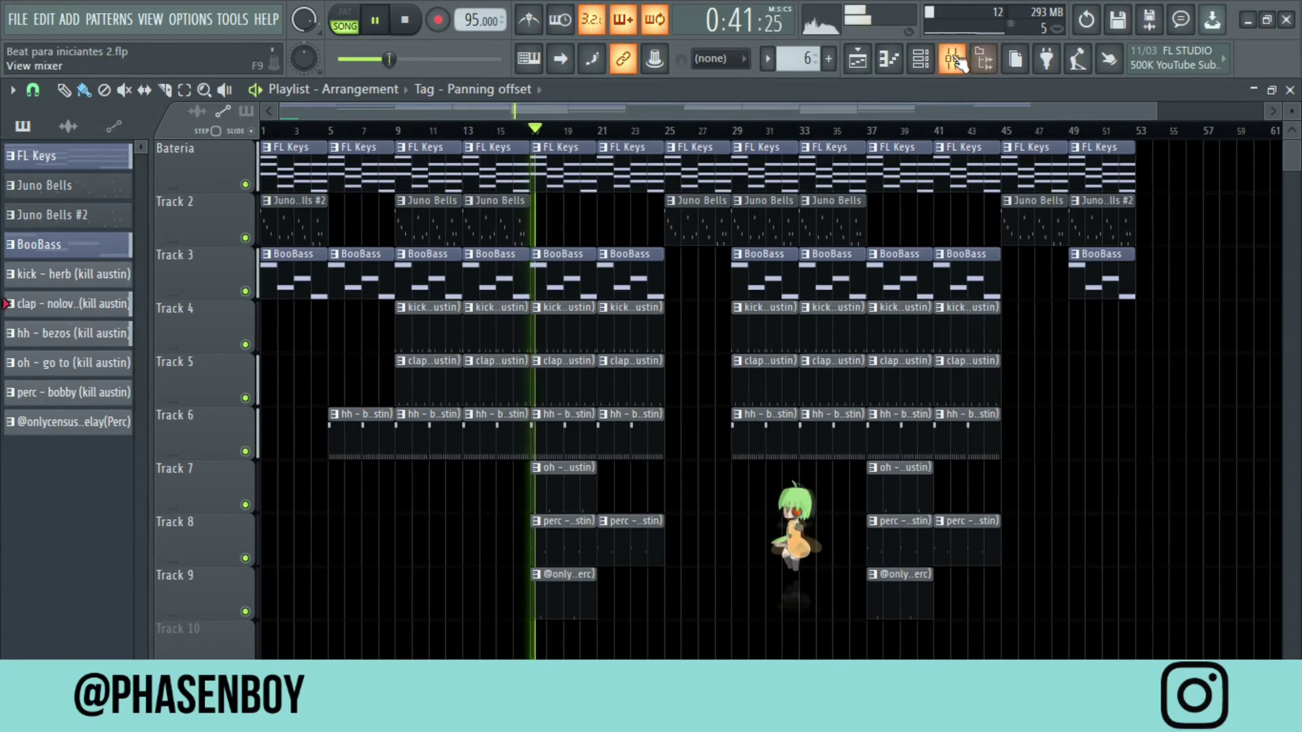
click(953, 59)
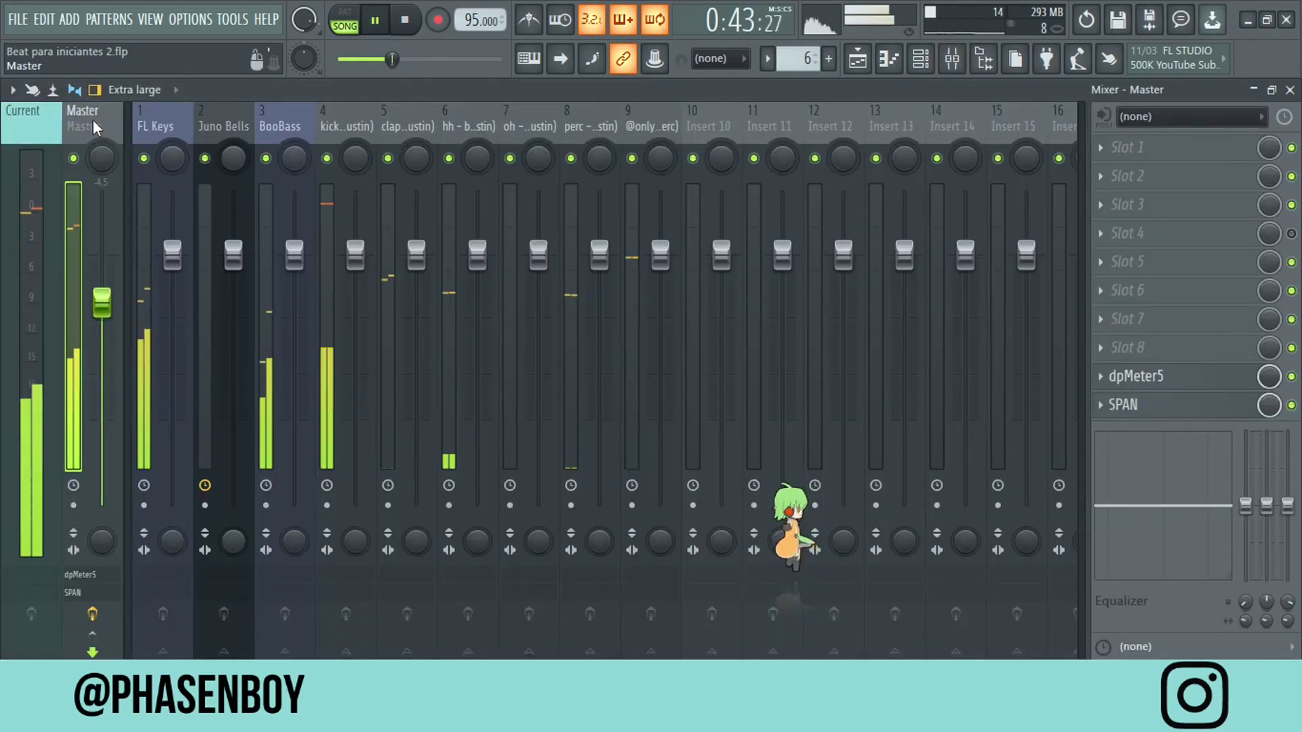
key(space)
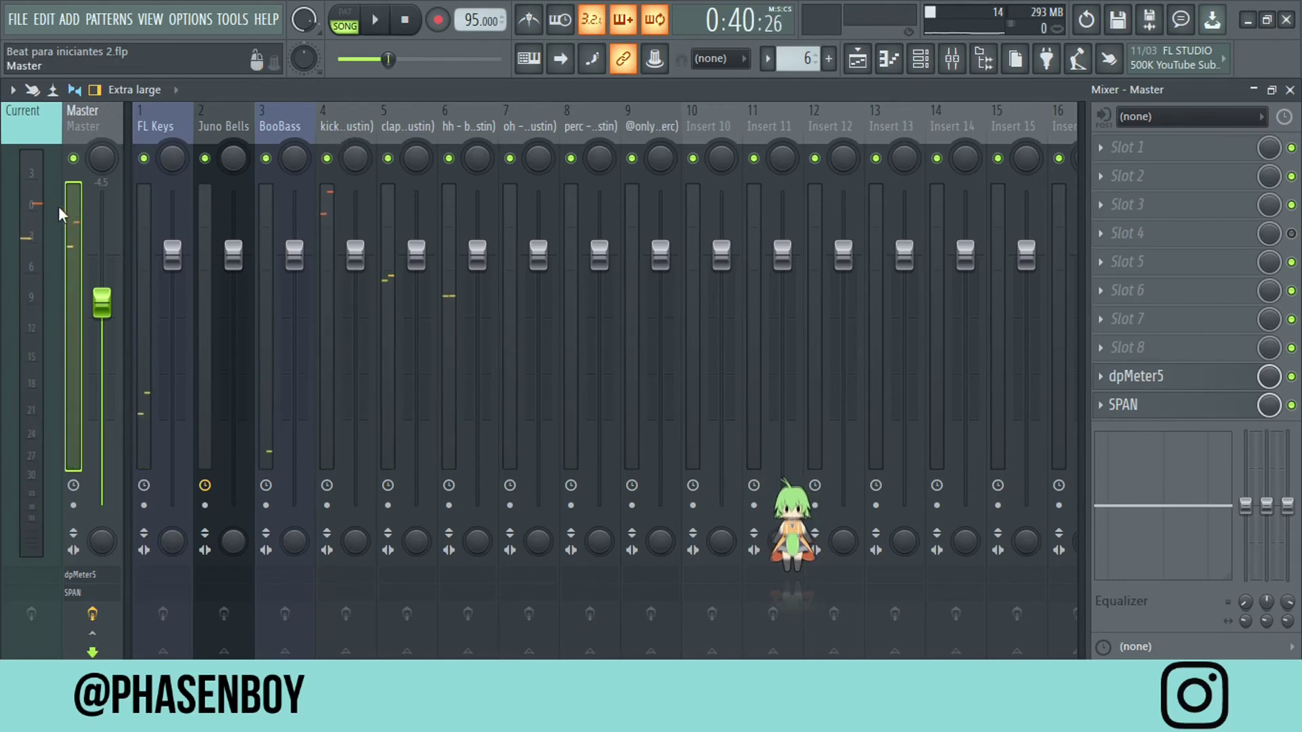
Lower the kick track's volume to -6.4 dB and check the mixer levels during playback.
click(349, 380)
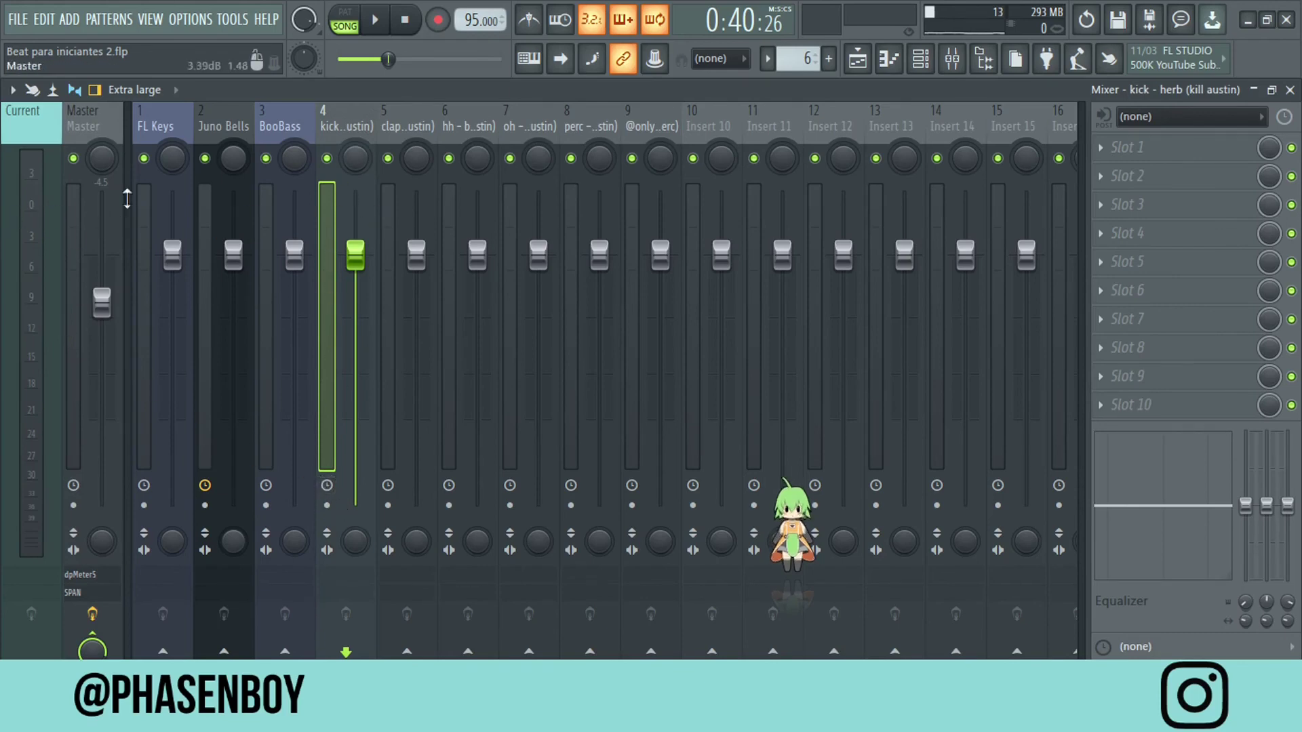
drag(363, 269, 348, 317)
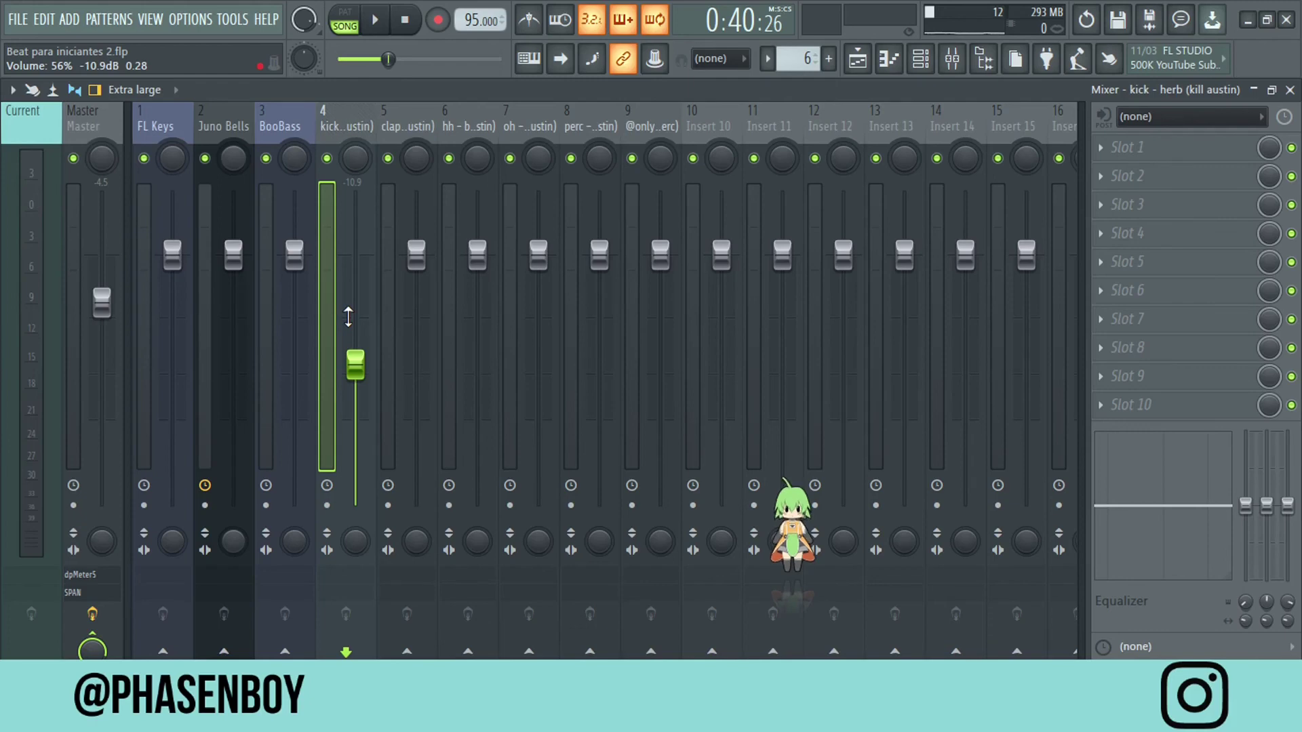
drag(356, 368, 357, 331)
key(space)
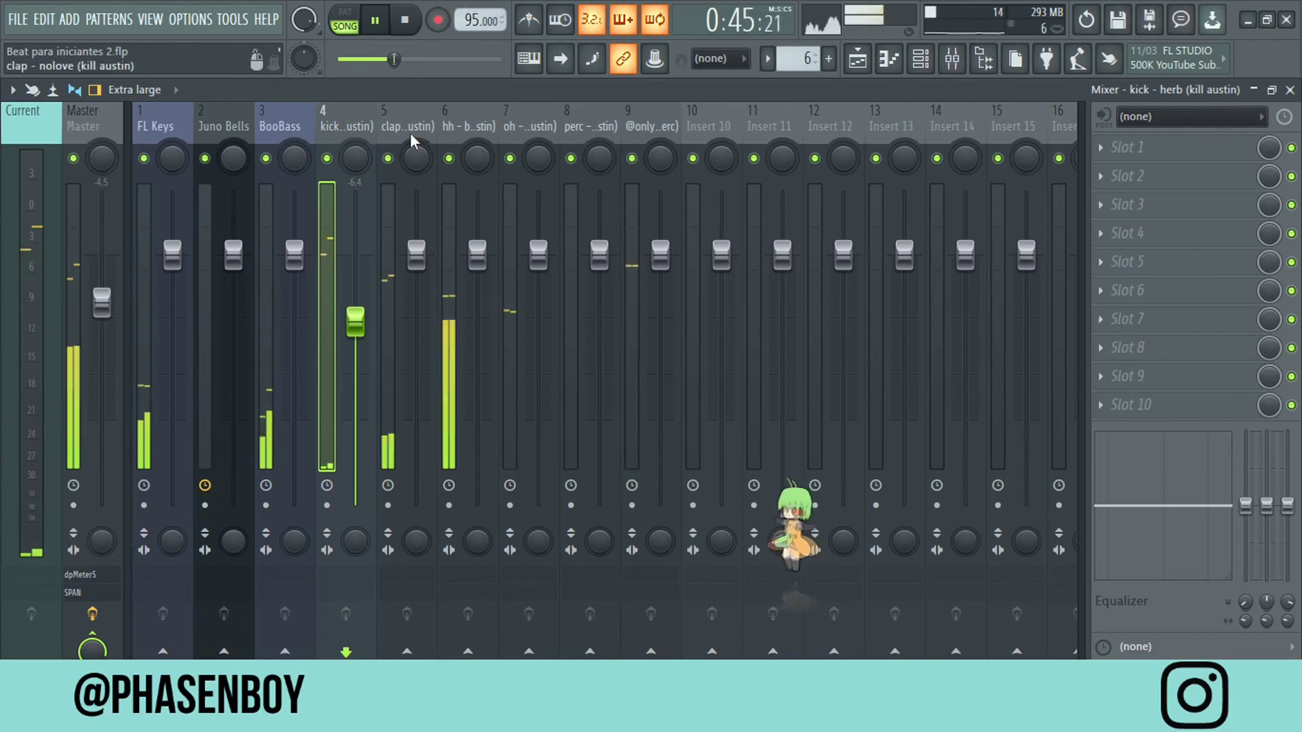
key(space)
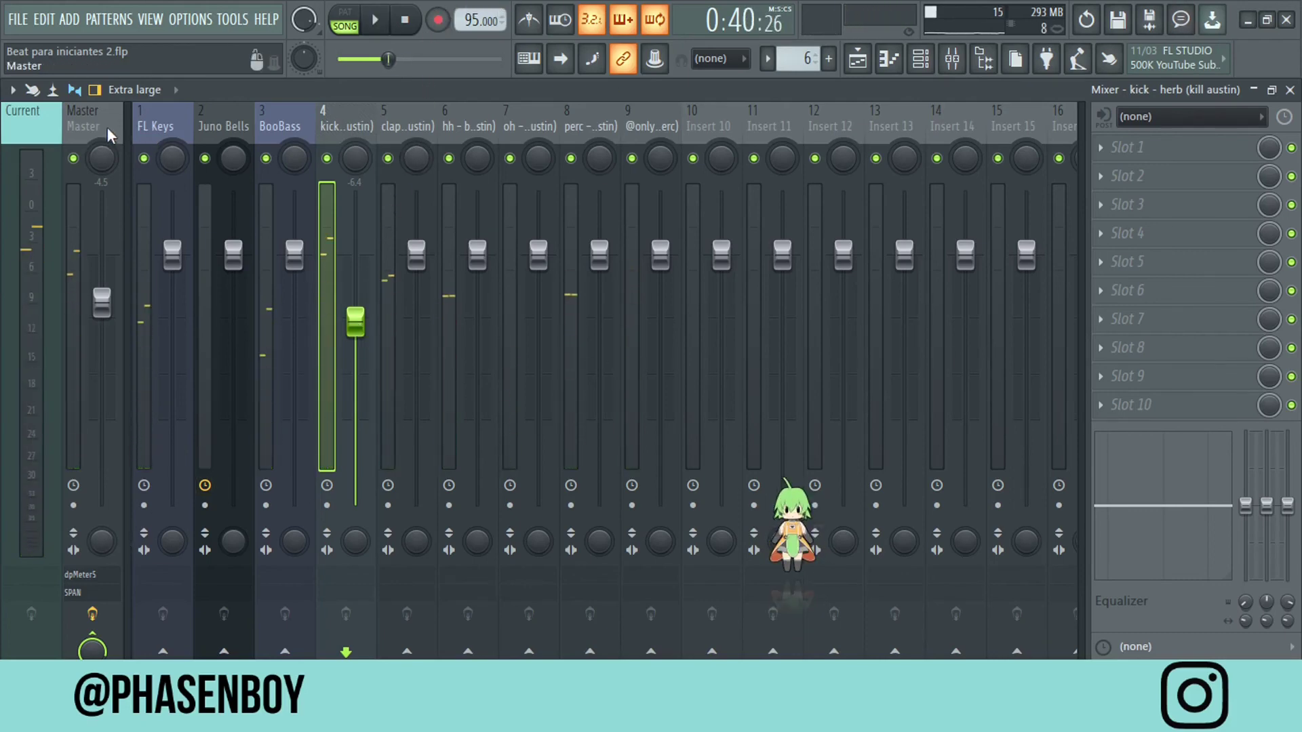
Load Fruity Reeverb 2 in the Master track's first effect slot and raise its wet level to about 89%.
click(95, 127)
click(1121, 148)
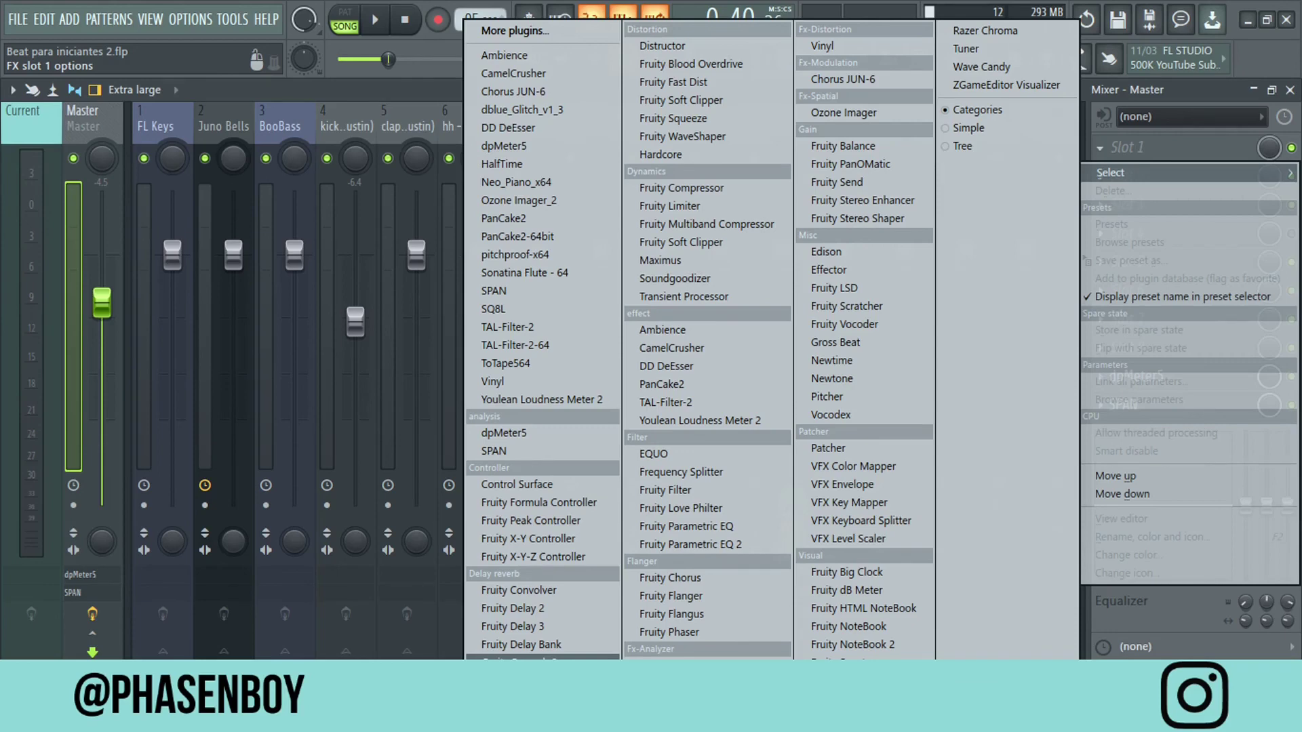
click(522, 658)
drag(1023, 298, 1023, 256)
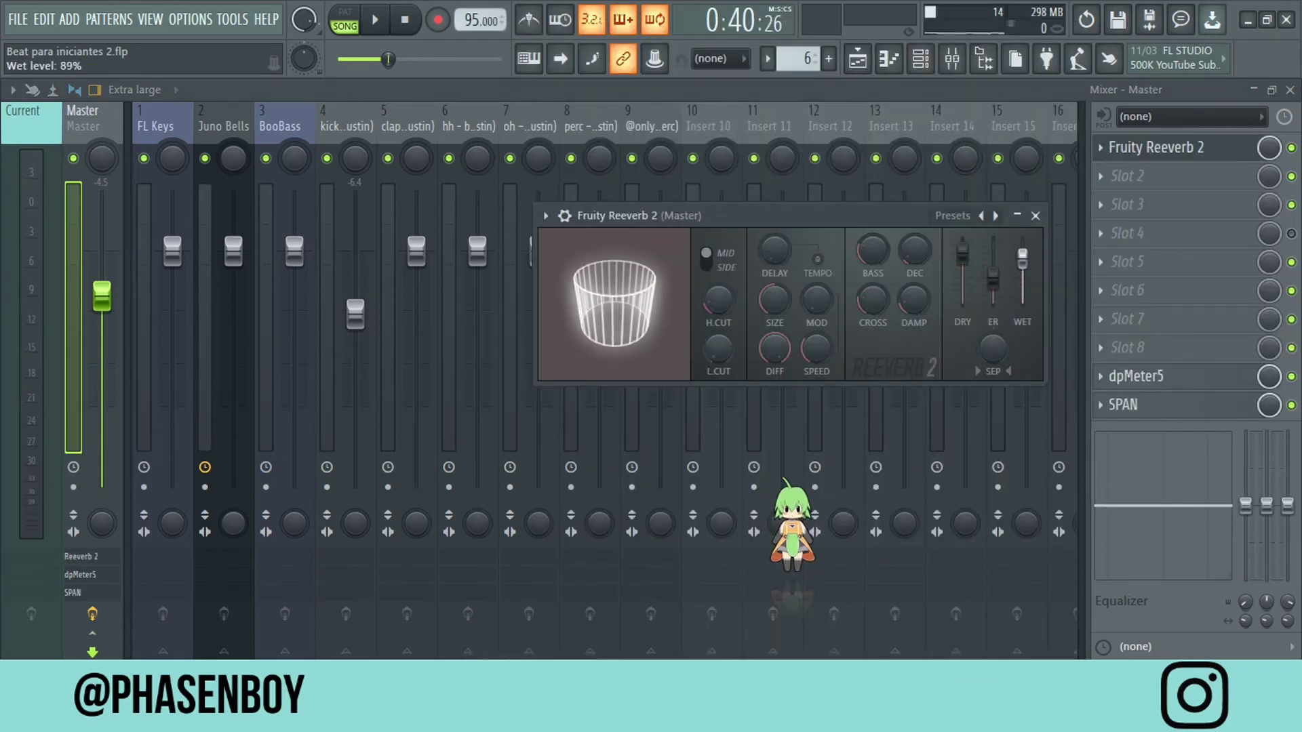
Load Fruity Parametric EQ 2 in the Master track's second effect slot and pull its band 1 down.
click(1127, 175)
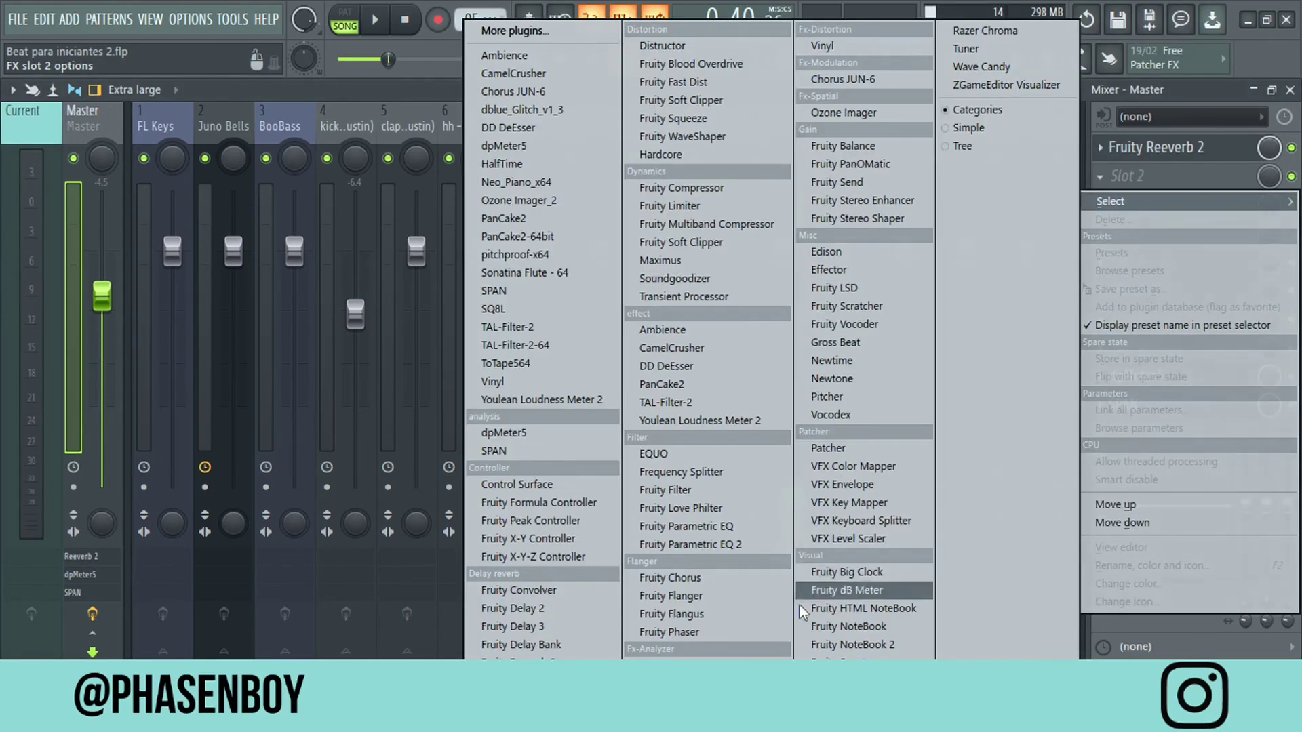
click(678, 544)
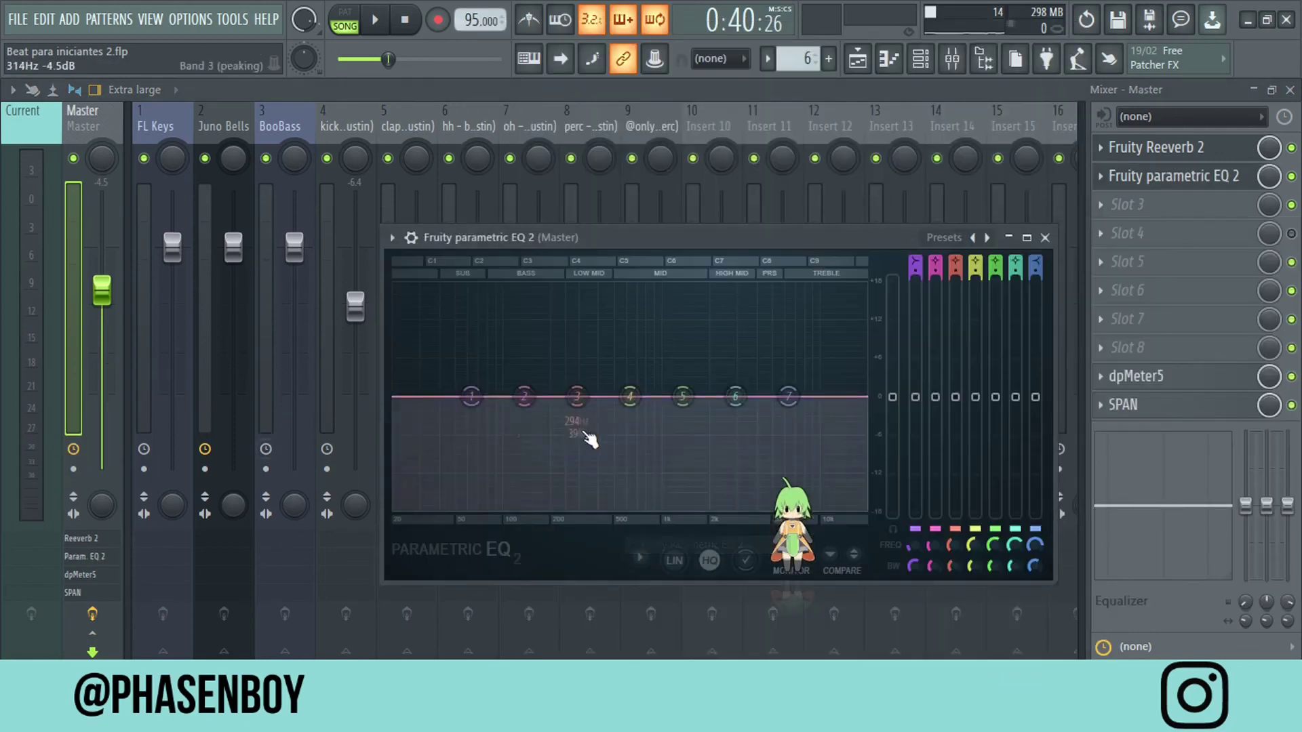
drag(471, 397, 515, 494)
Lower the wet level of the Master track's Fruity Reeverb 2 while the song plays, and stop playback.
click(1136, 147)
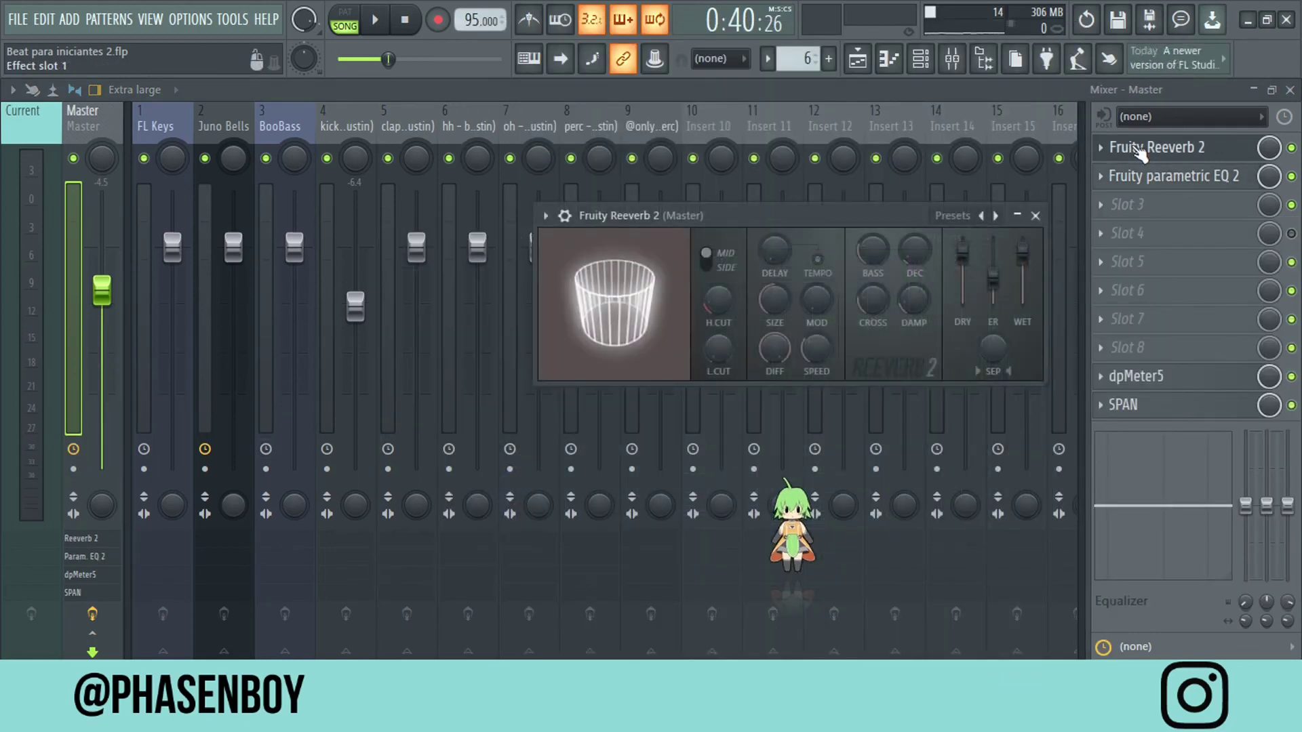
click(1142, 147)
click(1141, 147)
click(374, 20)
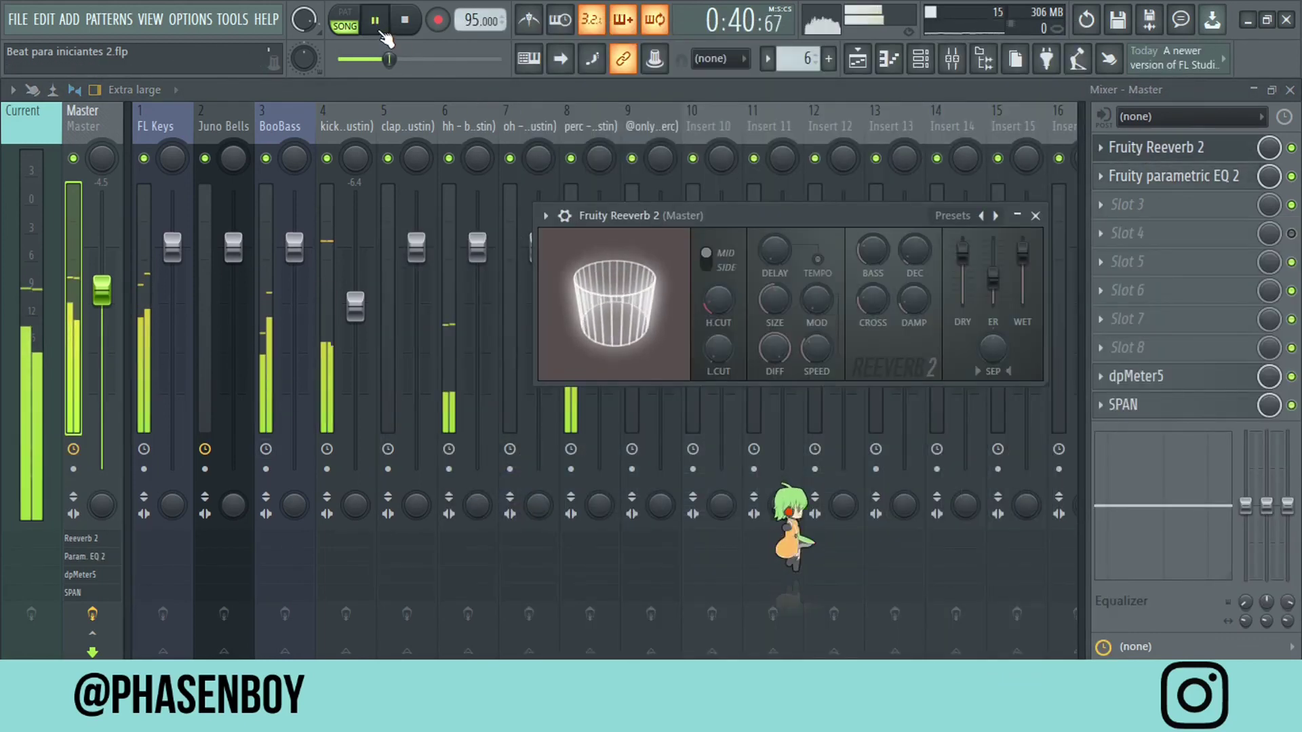
drag(1023, 253, 1026, 285)
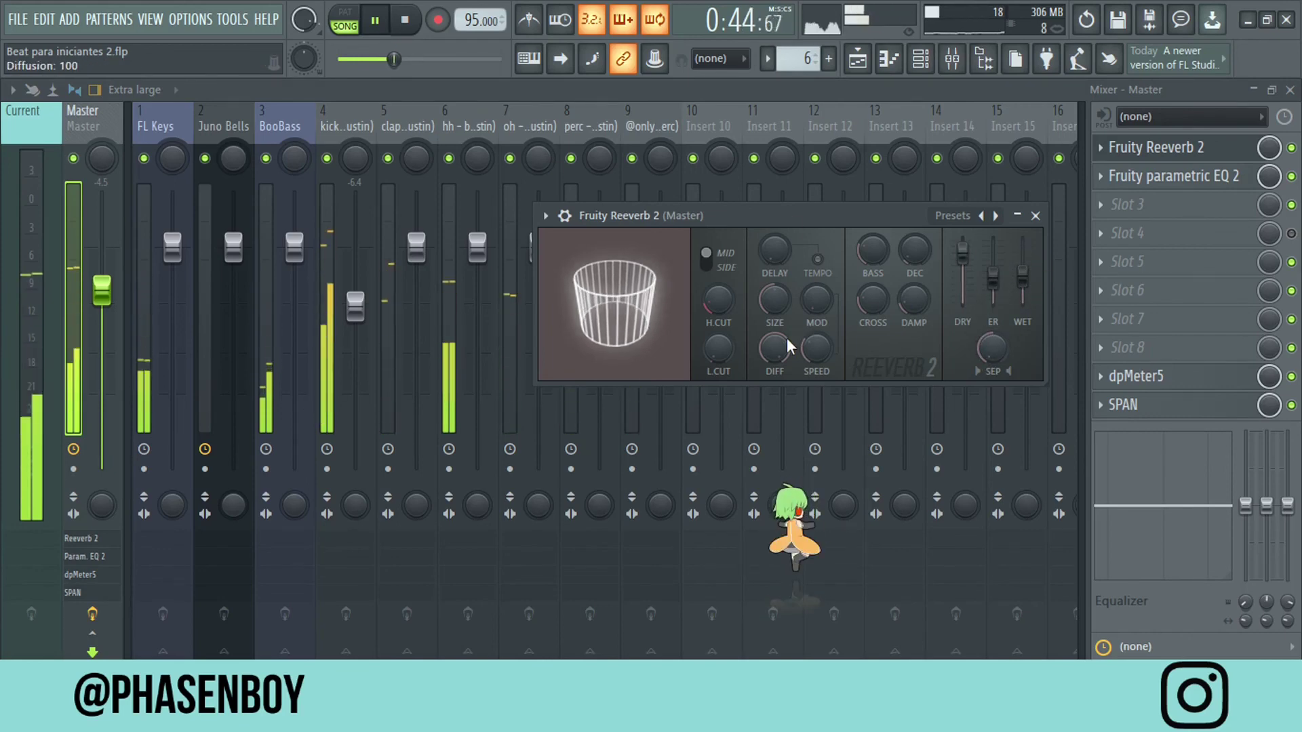
click(84, 120)
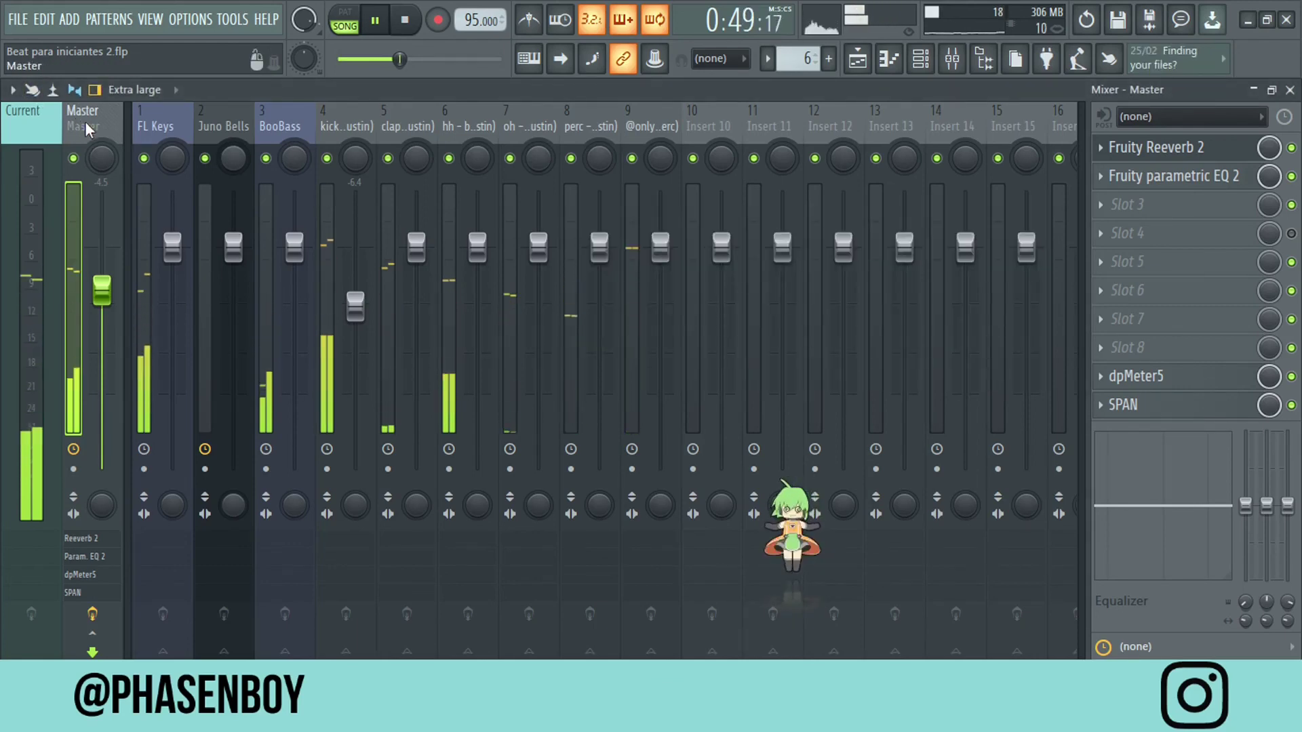
key(space)
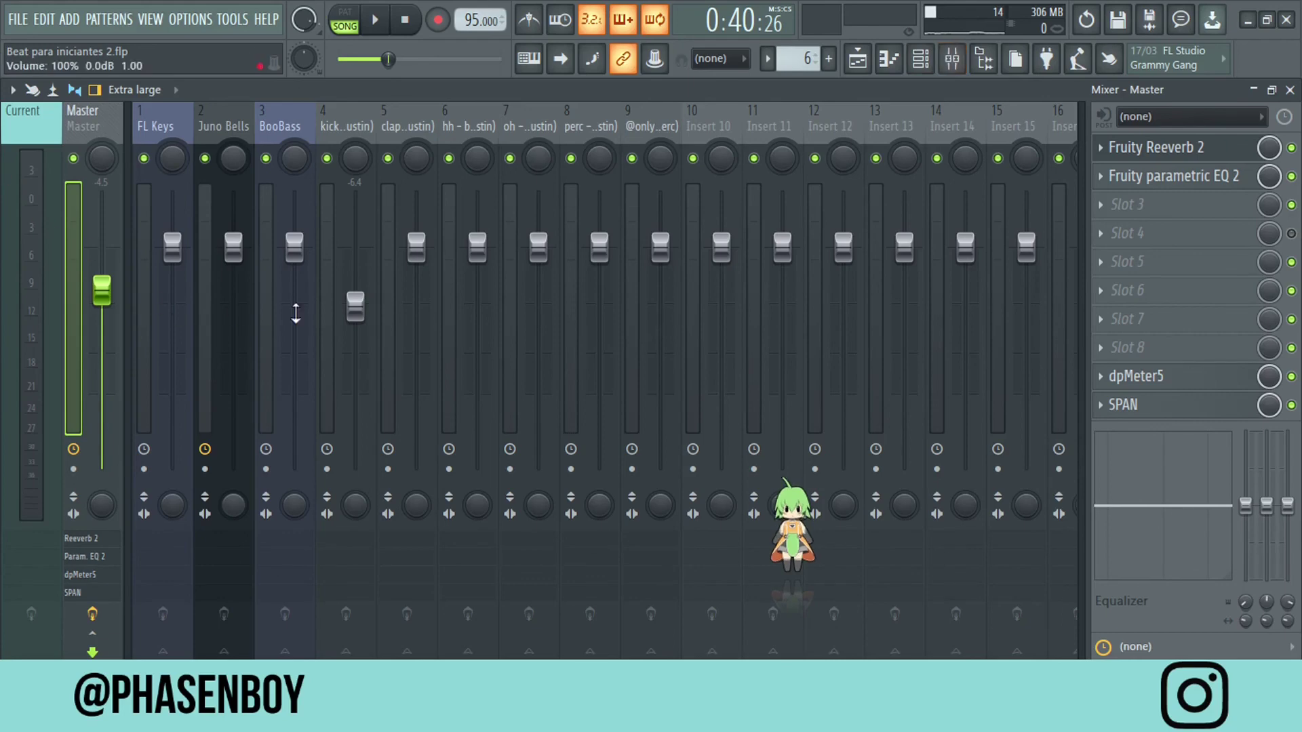
Reset the volume faders of the kick track and the Master track to their default level.
right_click(358, 306)
click(391, 316)
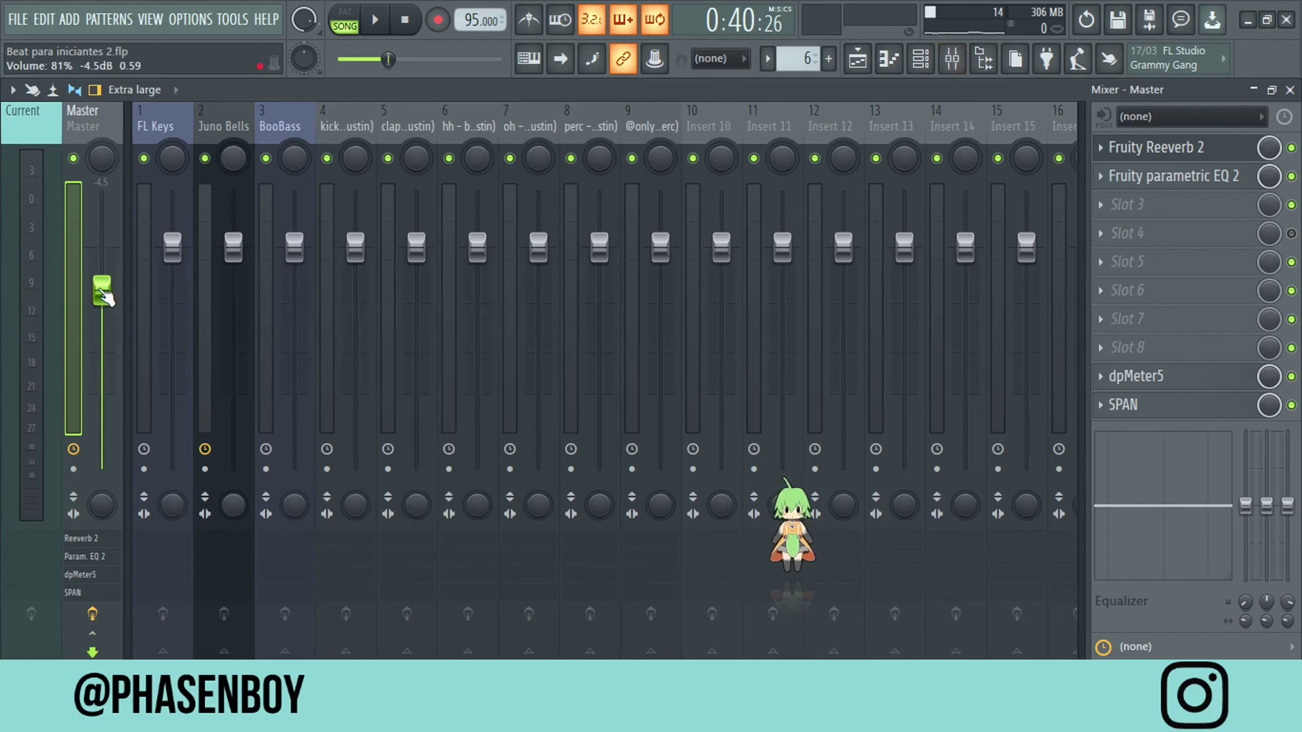
right_click(103, 296)
click(138, 308)
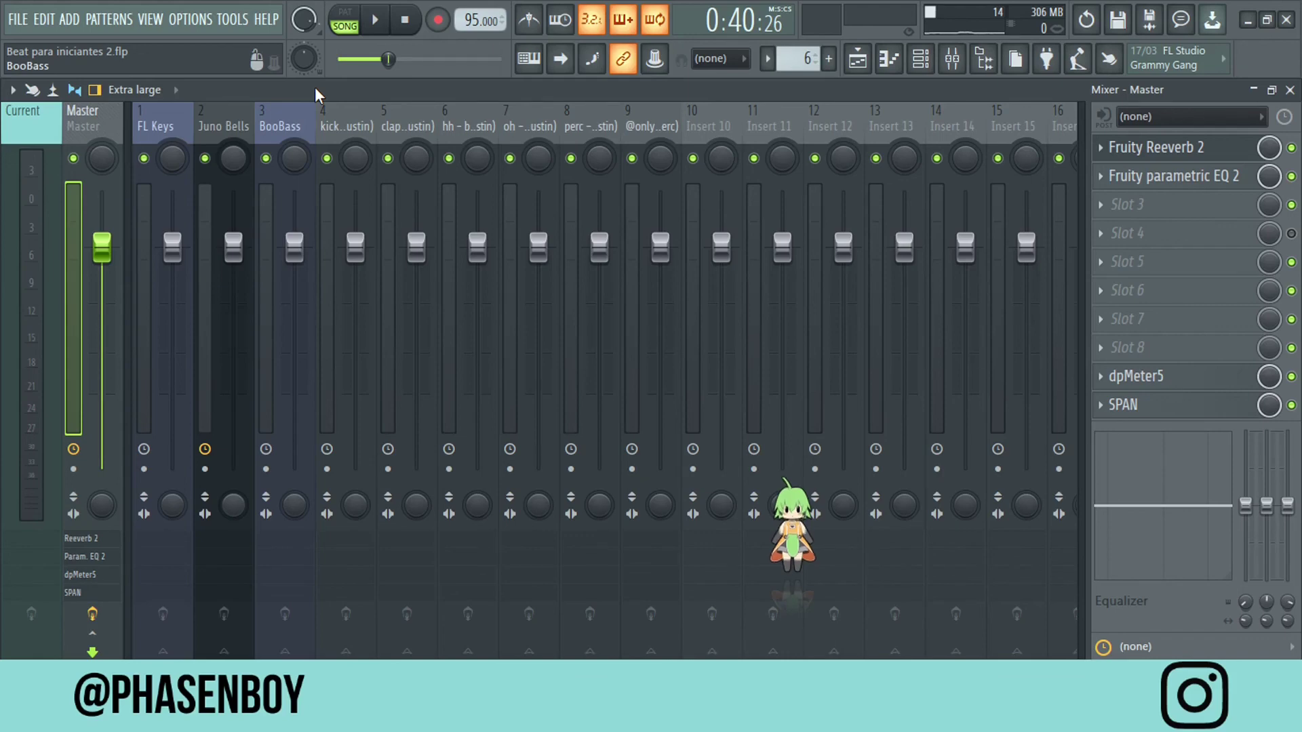
View the song arrangement in the Playlist and return to the mixer.
click(889, 58)
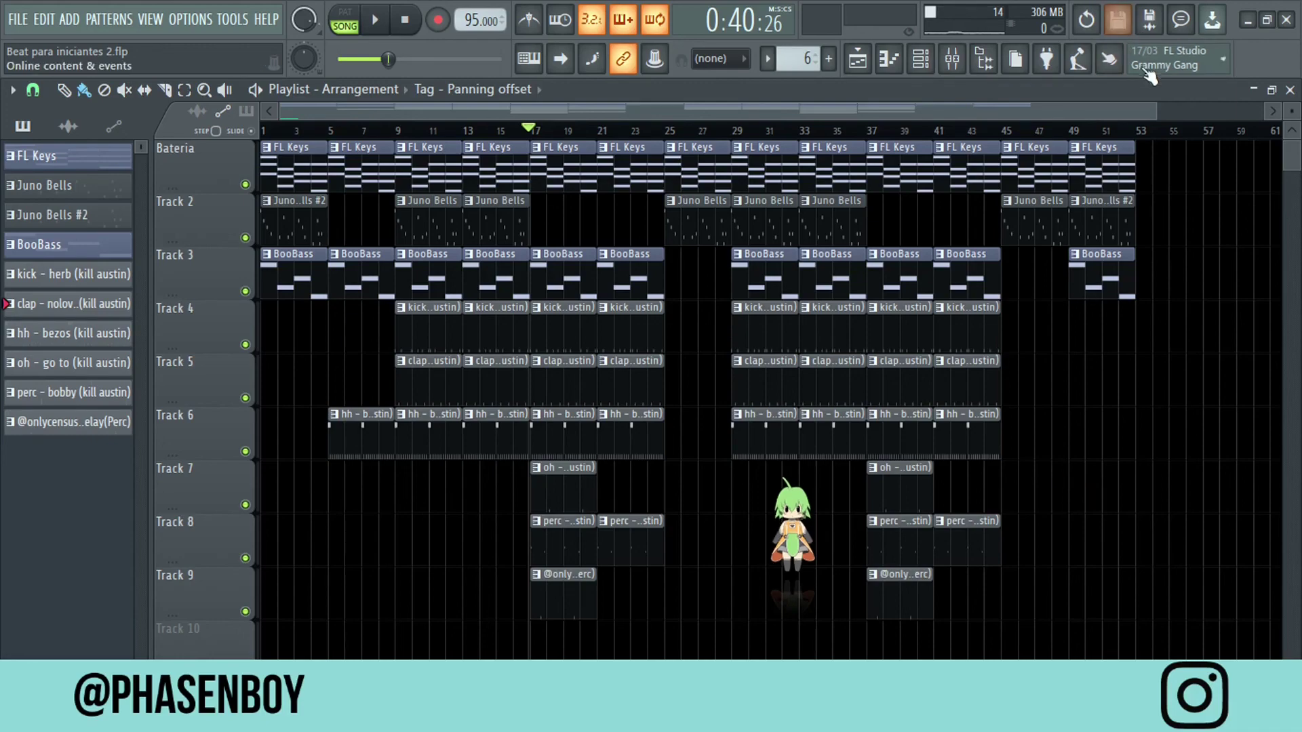
drag(1155, 110, 939, 107)
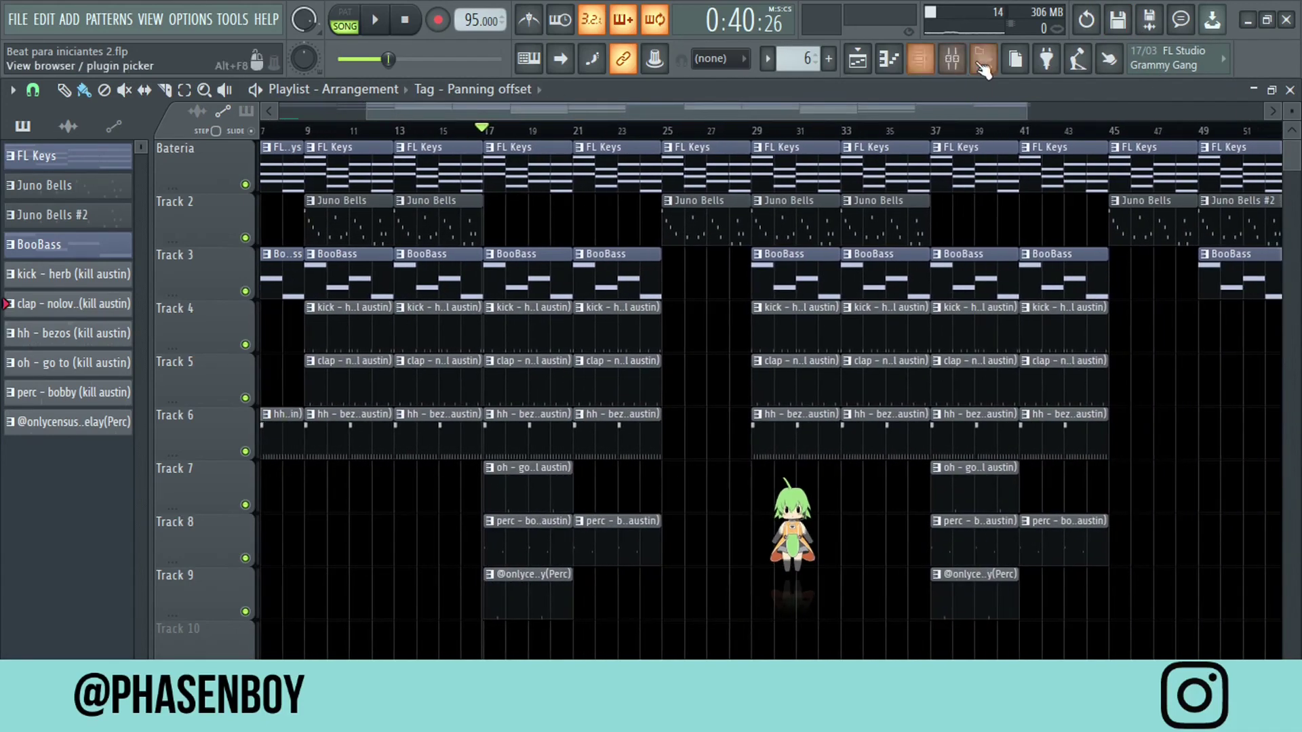
click(956, 61)
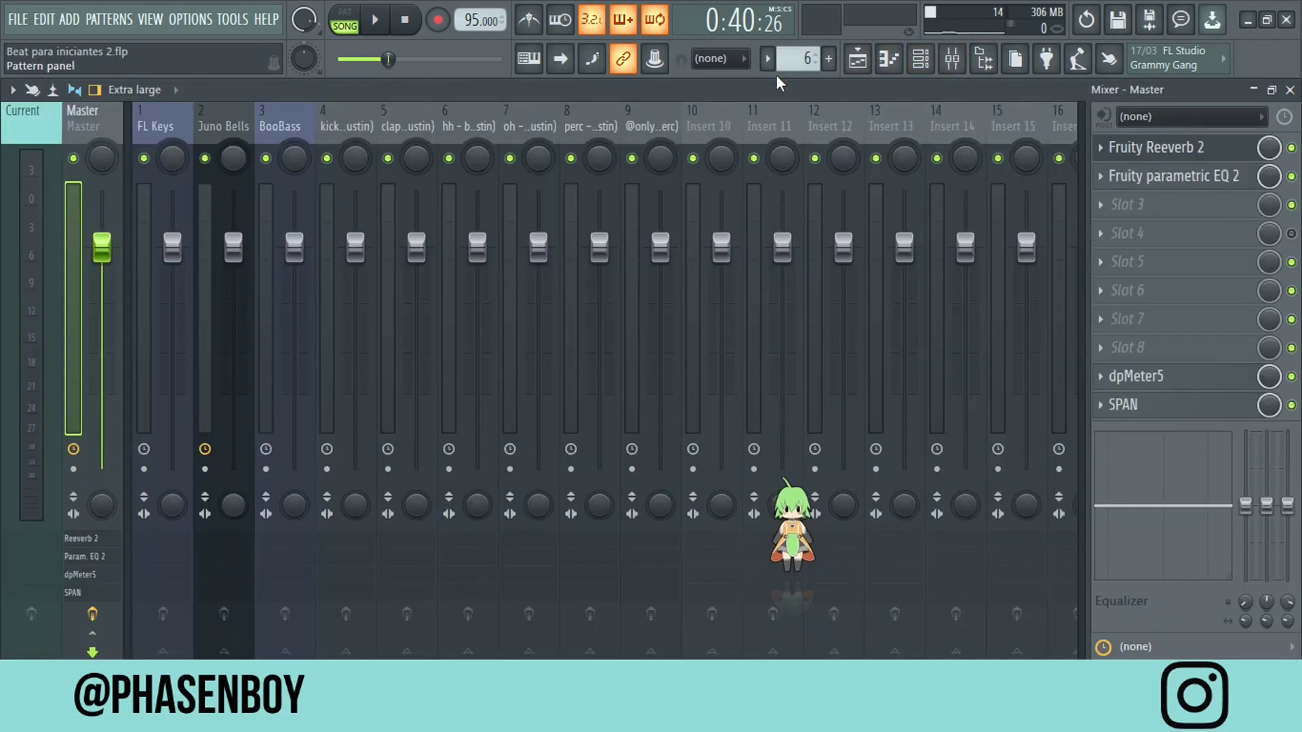